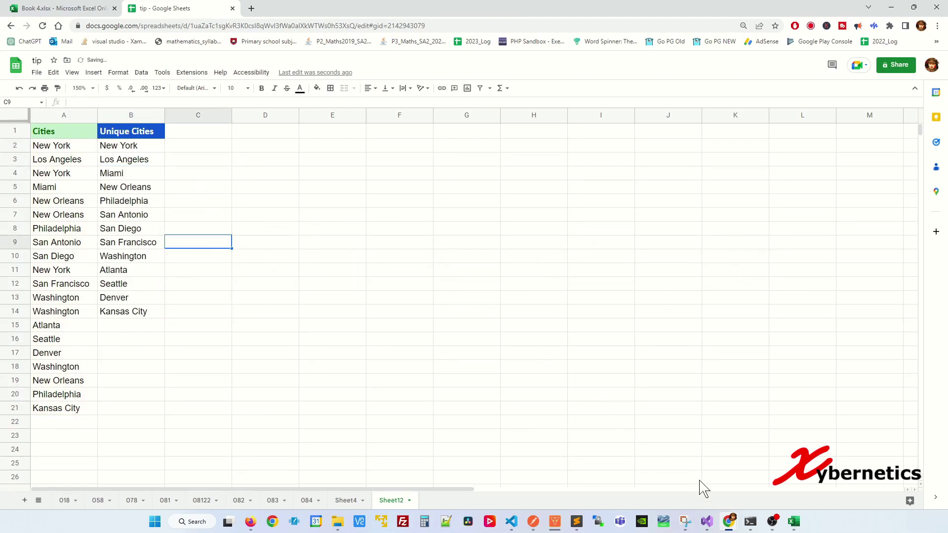
# Step: Switch to the Tip workbook in Excel and select cell B2 on sheet 086
pyautogui.click(793, 521)
pyautogui.click(370, 188)
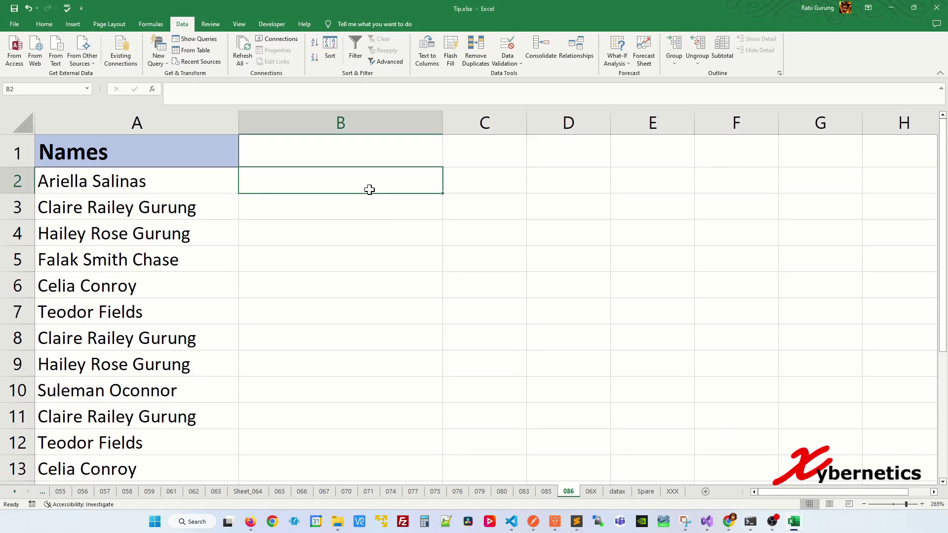
# Step: Try extracting the unique names in B2 with =UNIQUE(A2:A18), and clear the cell again
pyautogui.write('=UNIQUE')
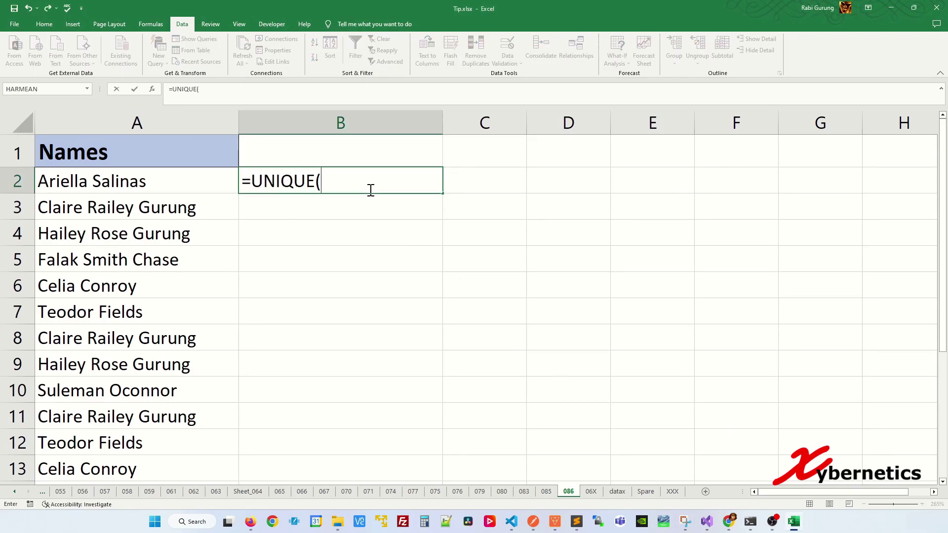
pyautogui.write('(')
pyautogui.click(173, 179)
pyautogui.hotkey('ctrl', 'shift', 'Down')
pyautogui.press('Return')
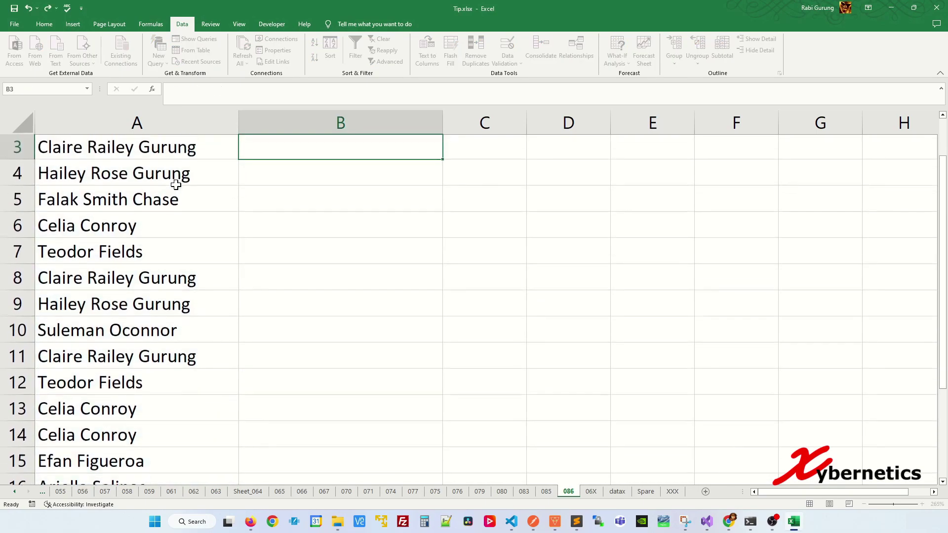
pyautogui.scroll(1, 176, 184)
pyautogui.click(298, 175)
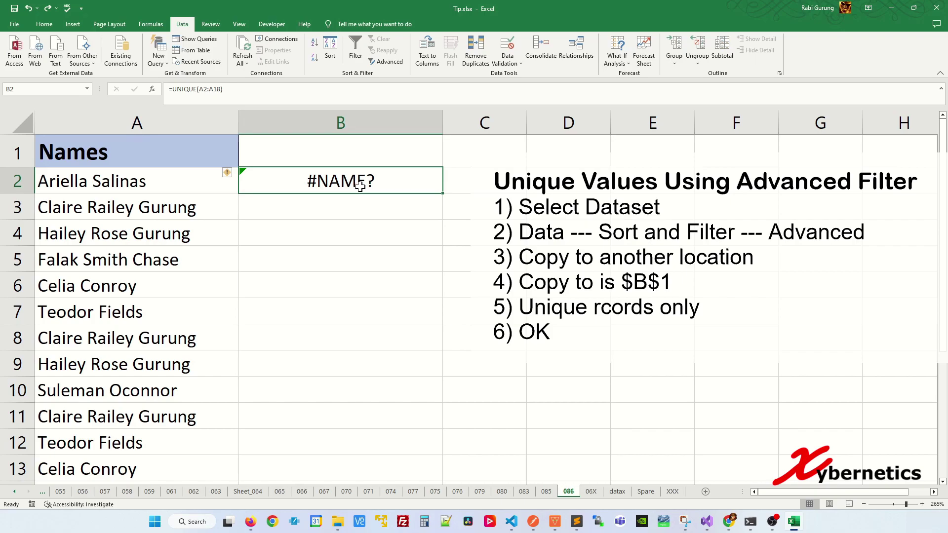
pyautogui.press('Delete')
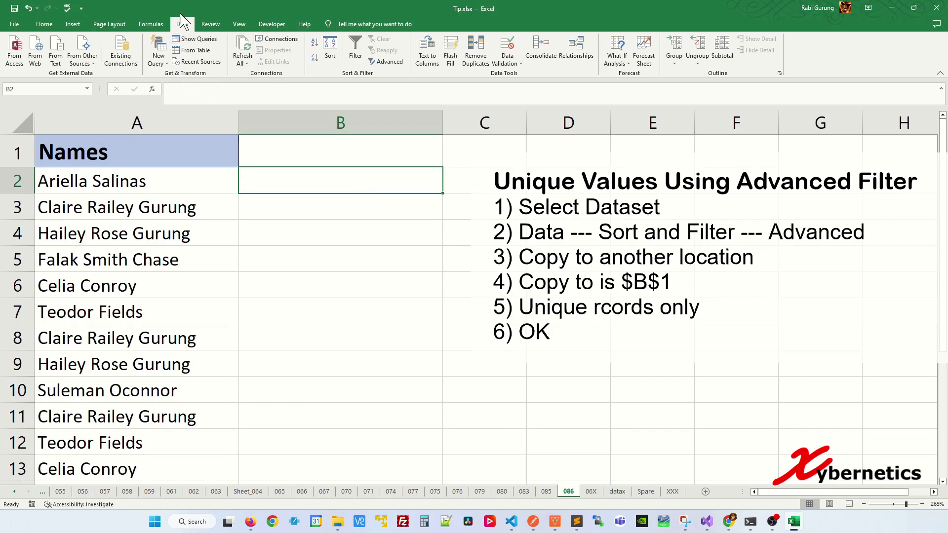
# Step: Run an Advanced Filter on $A$1:$A$18 that copies unique records only to $B$1
pyautogui.click(386, 62)
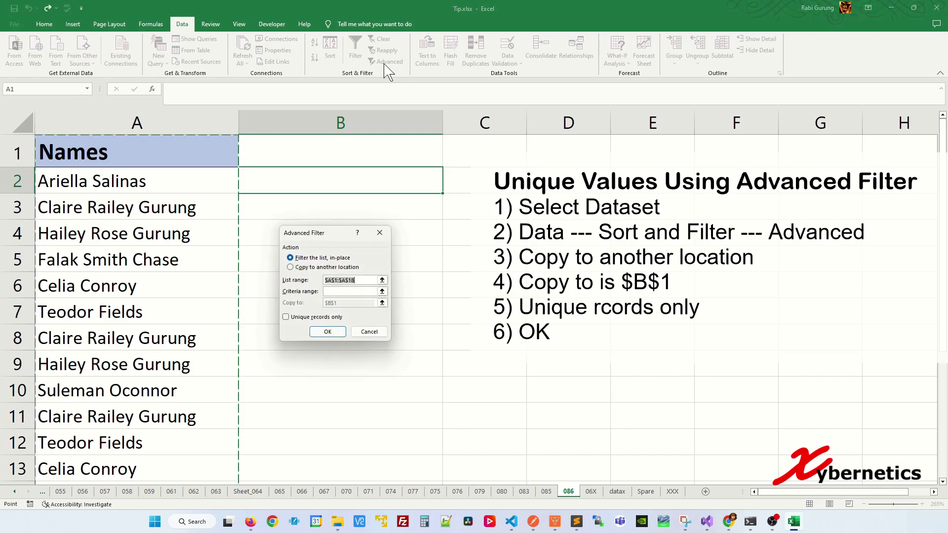
pyautogui.click(308, 269)
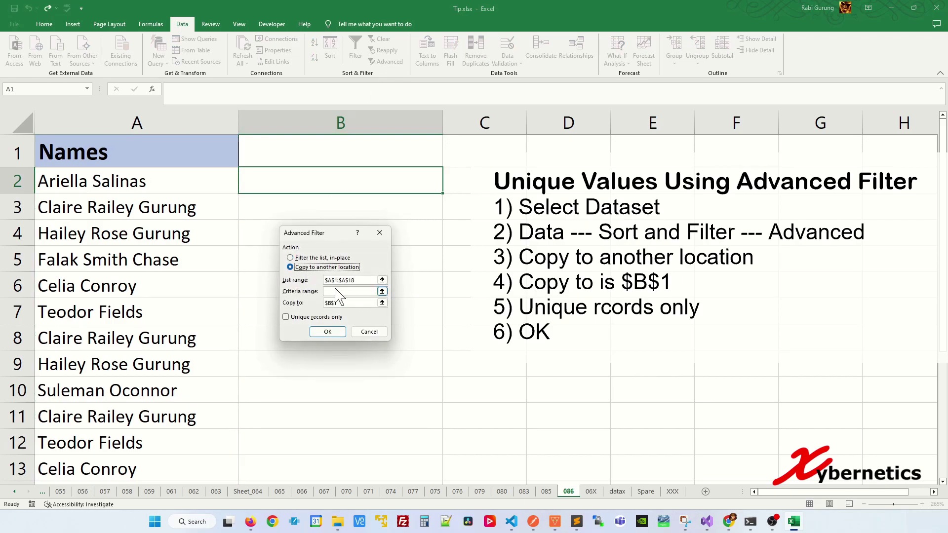
pyautogui.click(348, 280)
pyautogui.scroll(-2, 184, 212)
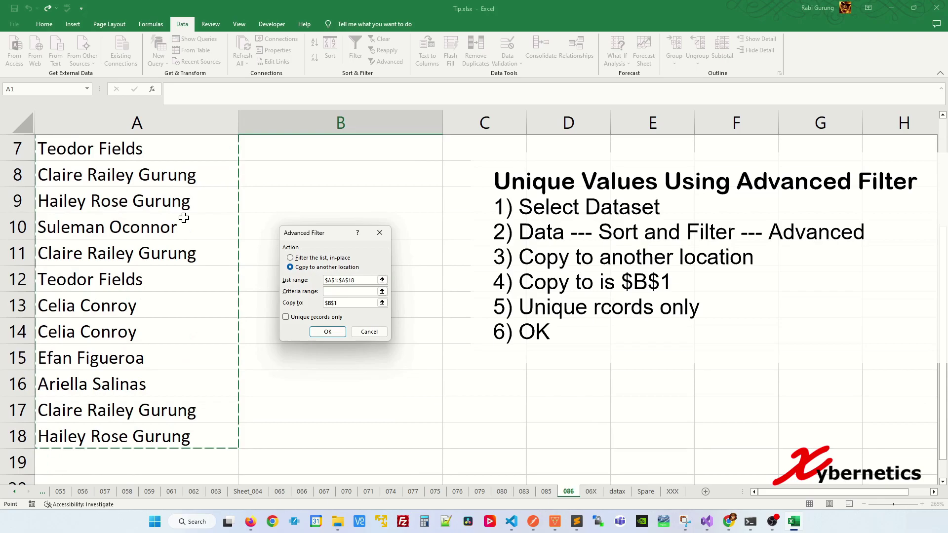
pyautogui.scroll(2, 184, 212)
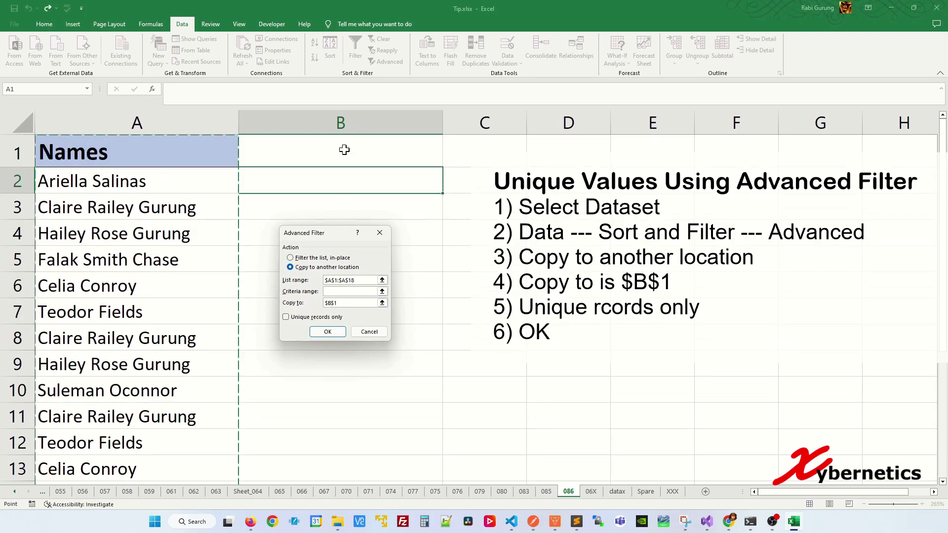
pyautogui.click(292, 317)
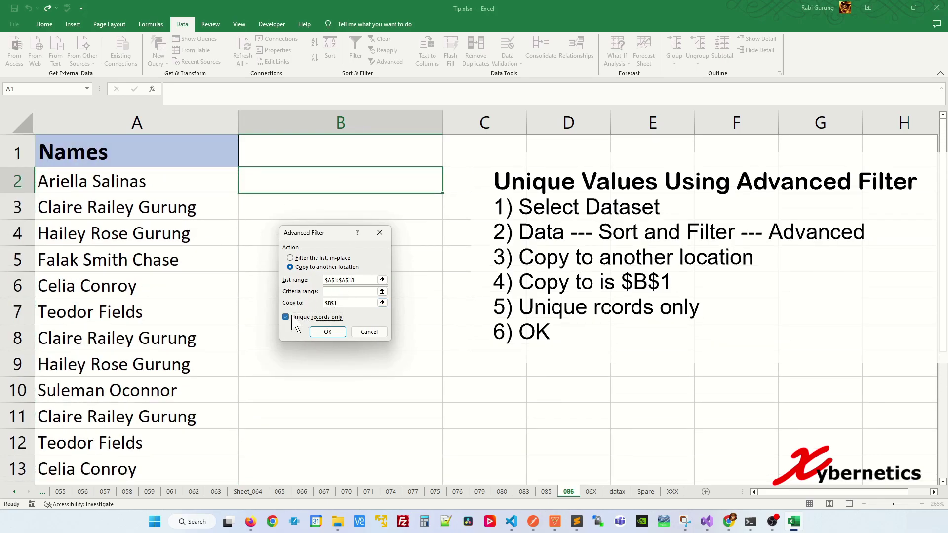
pyautogui.click(326, 332)
# Step: Undo the filtered copy of the names in column B
pyautogui.click(771, 521)
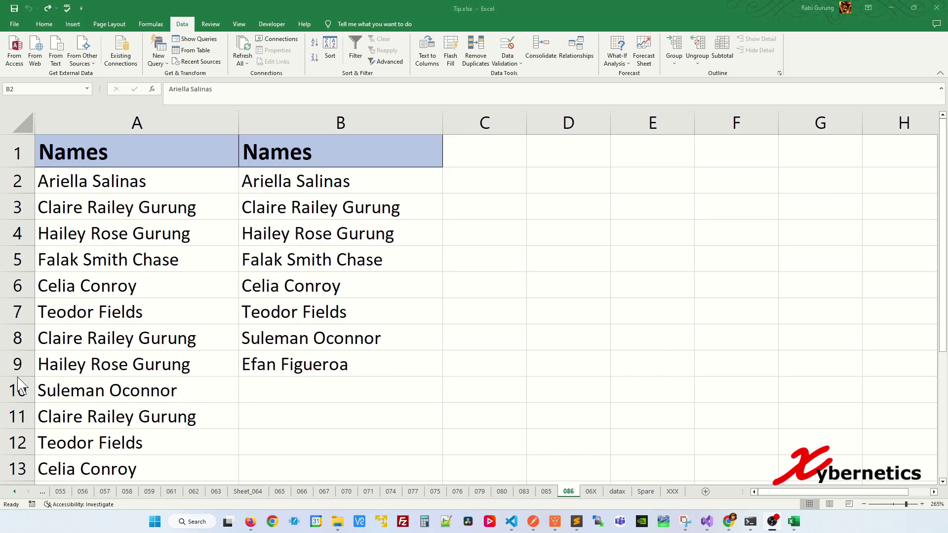
pyautogui.hotkey('alt', 'Tab')
pyautogui.hotkey('ctrl', 'z')
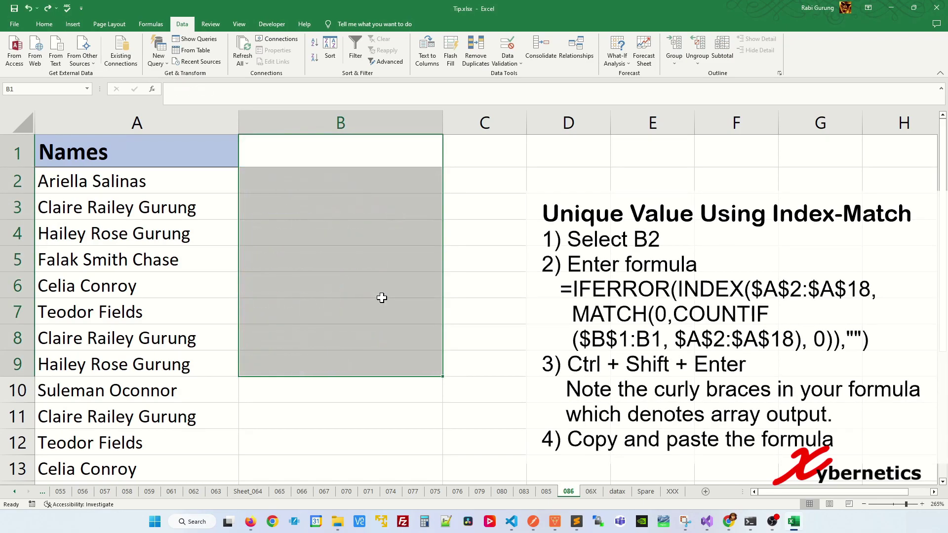
# Step: Enter =IFERROR(INDEX($A$2:$A$18, MATCH(0,COUNTIF($B$1:B1, $A$2:$A$18), 0)),"") as an array formula in B2
pyautogui.click(376, 296)
pyautogui.click(360, 187)
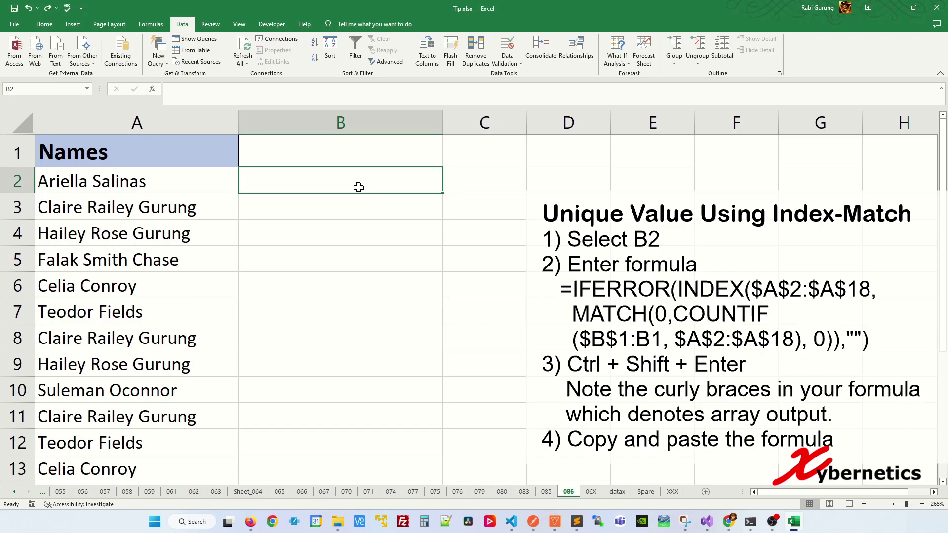
pyautogui.doubleClick(359, 187)
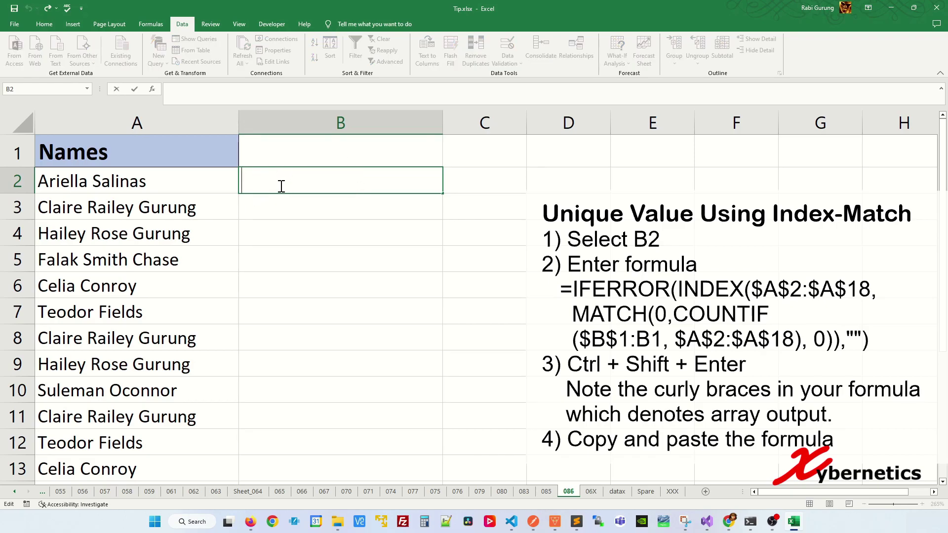
pyautogui.hotkey('ctrl', 'v')
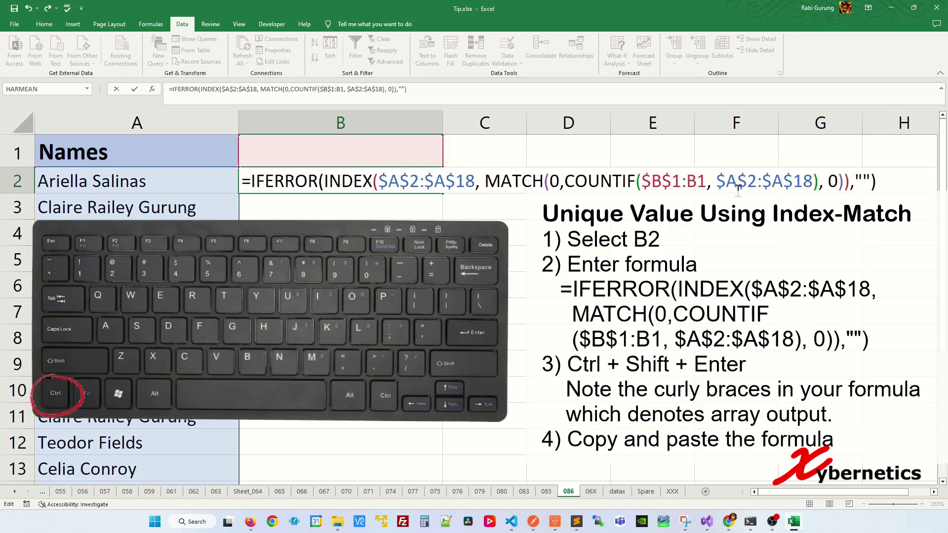
pyautogui.hotkey('ctrl', 'shift', 'Return')
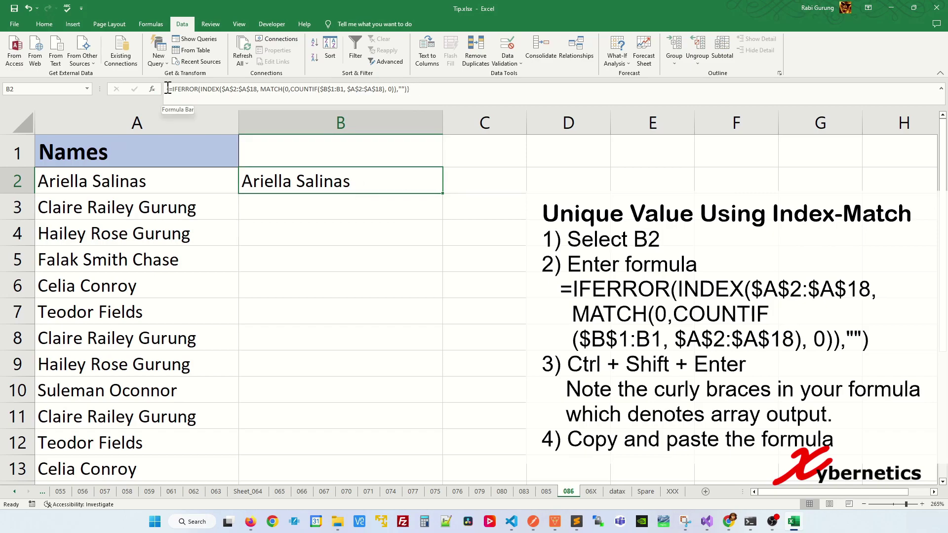
pyautogui.press('F2')
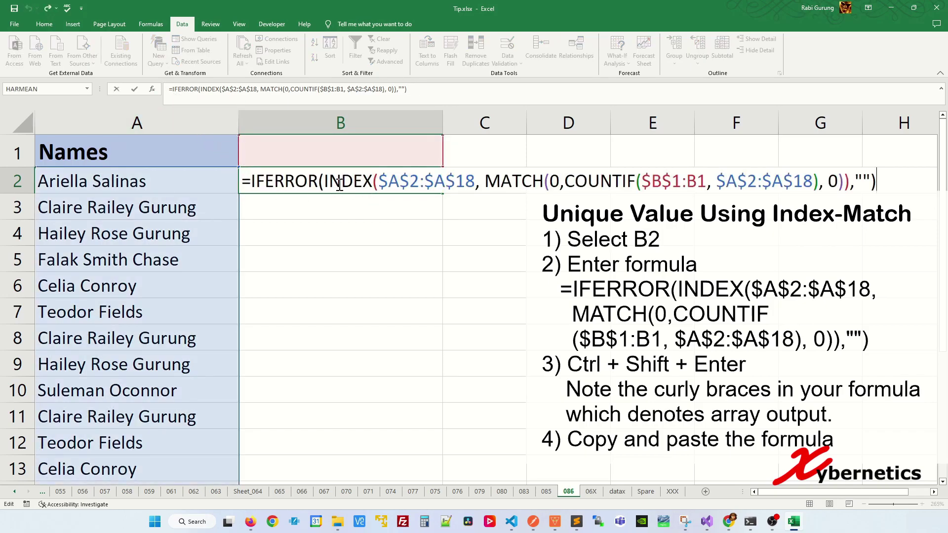
pyautogui.hotkey('ctrl', 'shift', 'Return')
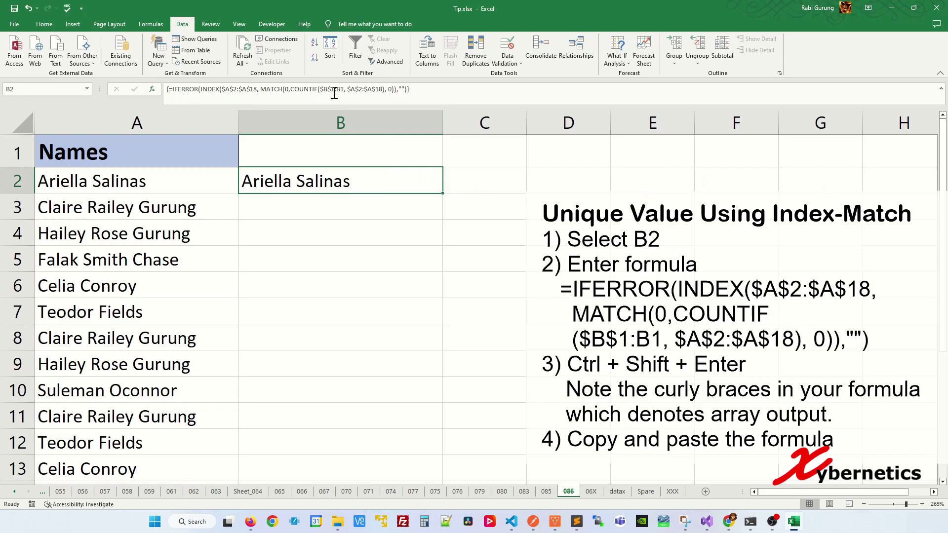
# Step: Fill the array formula from B2 down to B10
pyautogui.click(440, 220)
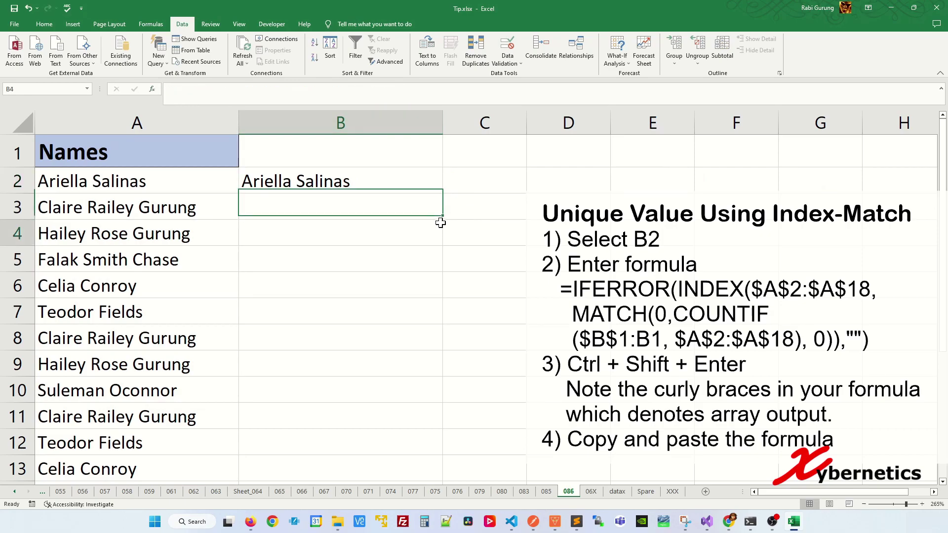
pyautogui.click(432, 186)
pyautogui.moveTo(442, 193); pyautogui.dragTo(440, 399)
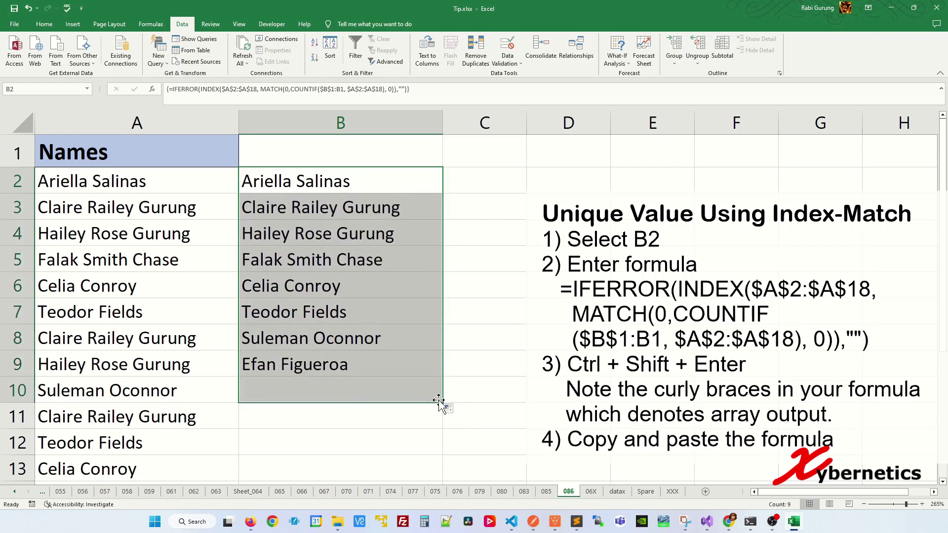
pyautogui.click(486, 236)
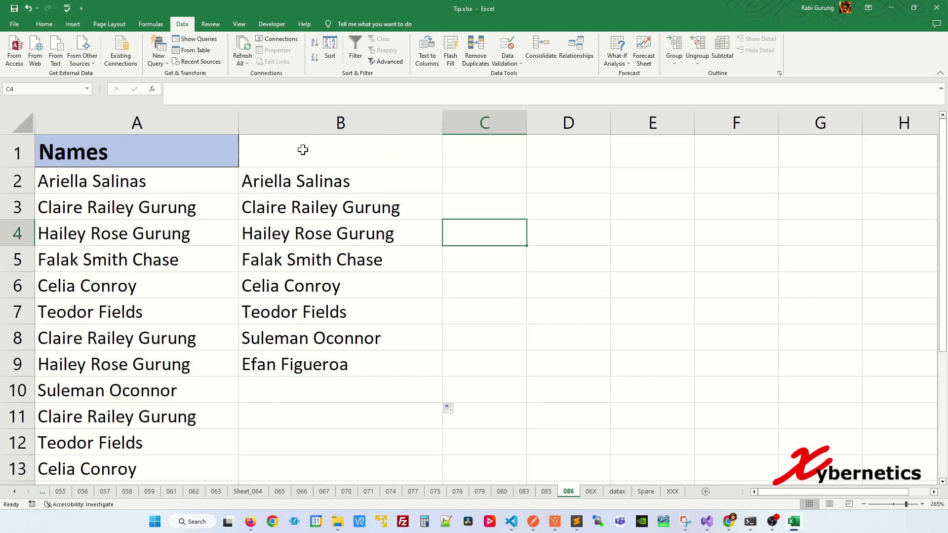
# Step: Copy the Names header from A1 to B1 and change its text to Unique Names
pyautogui.click(214, 147)
pyautogui.hotkey('ctrl', 'c')
pyautogui.click(318, 150)
pyautogui.hotkey('ctrl', 'v')
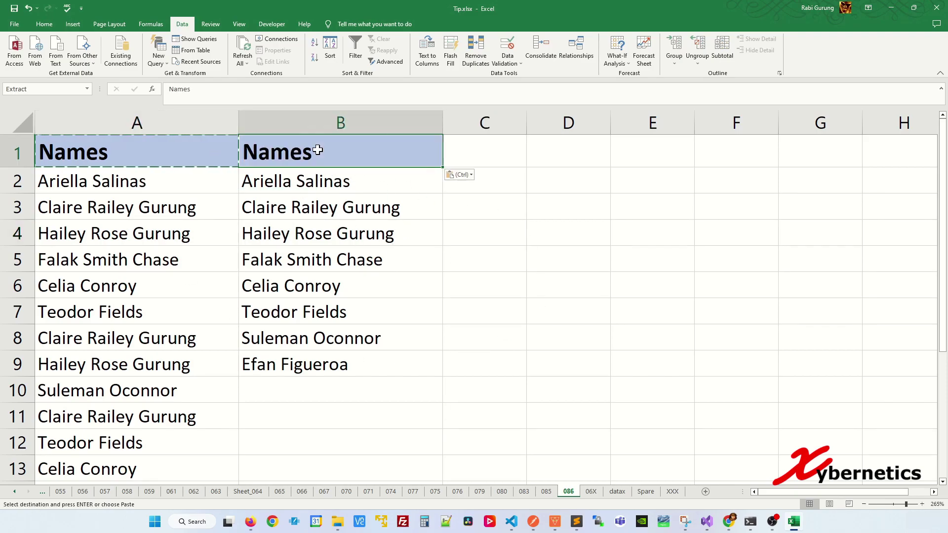
pyautogui.doubleClick(318, 150)
pyautogui.press('Home')
pyautogui.write('Unique')
pyautogui.hotkey('ctrl', 'Return')
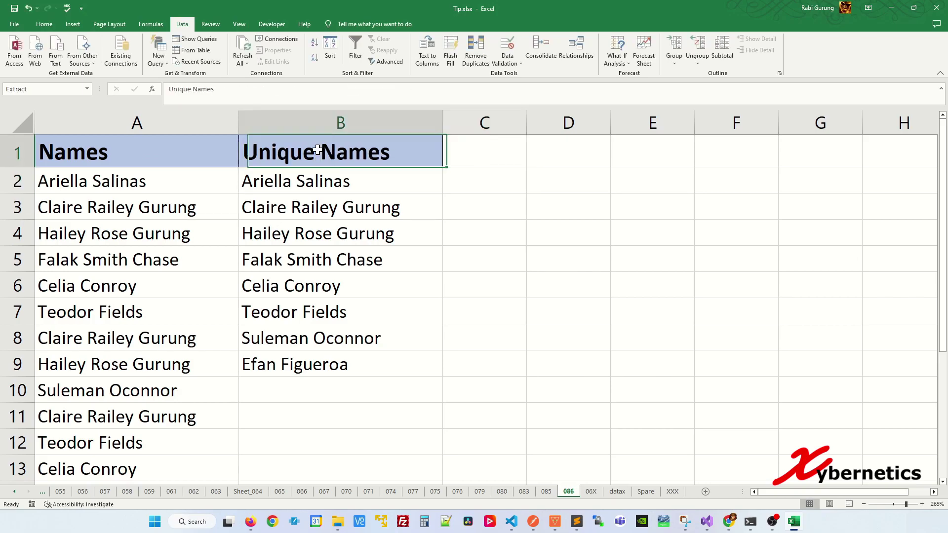
# Step: Copy the B1 header to C1 and change its text to Count
pyautogui.hotkey('ctrl', 'c')
pyautogui.press('Right')
pyautogui.hotkey('ctrl', 'v')
pyautogui.write('Count')
pyautogui.press('Return')
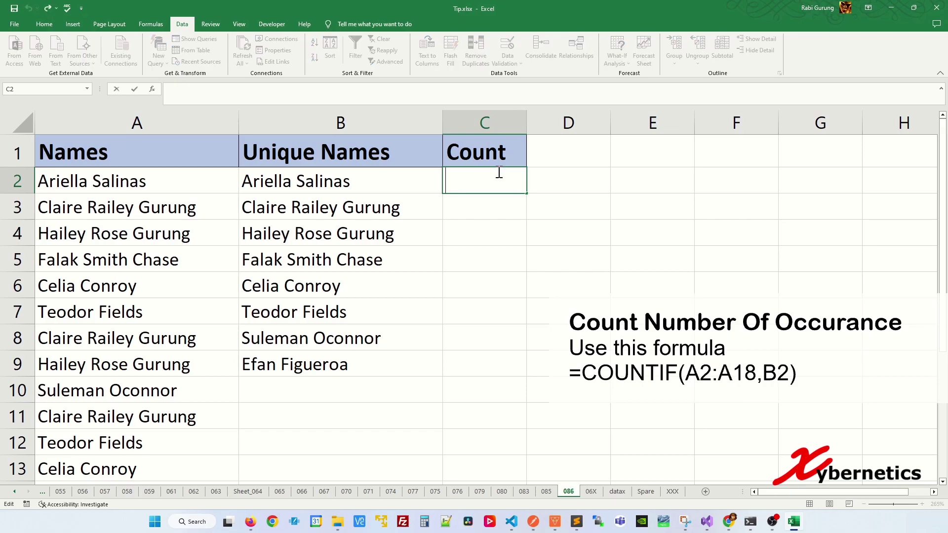
# Step: Enter =COUNTIF(A2:A18,B2) in C2 and fill it down to C9
pyautogui.write('=COUNTIF(A2:A18,B2)')
pyautogui.press('Return')
pyautogui.click(486, 173)
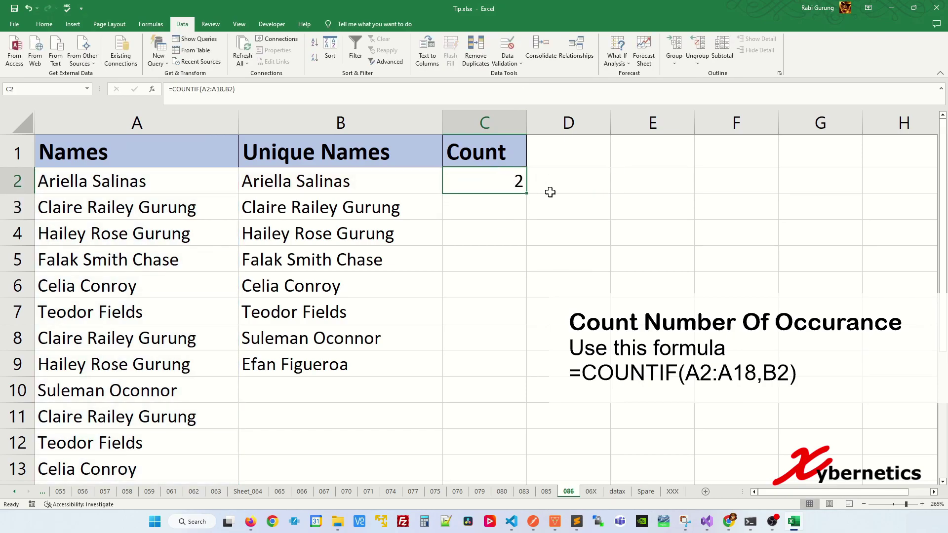
pyautogui.moveTo(527, 194); pyautogui.dragTo(522, 375)
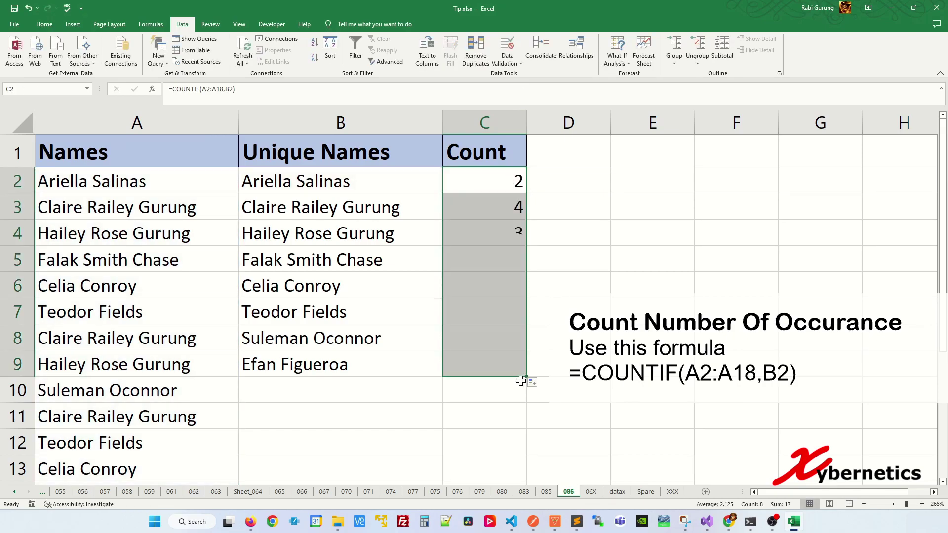
pyautogui.click(356, 394)
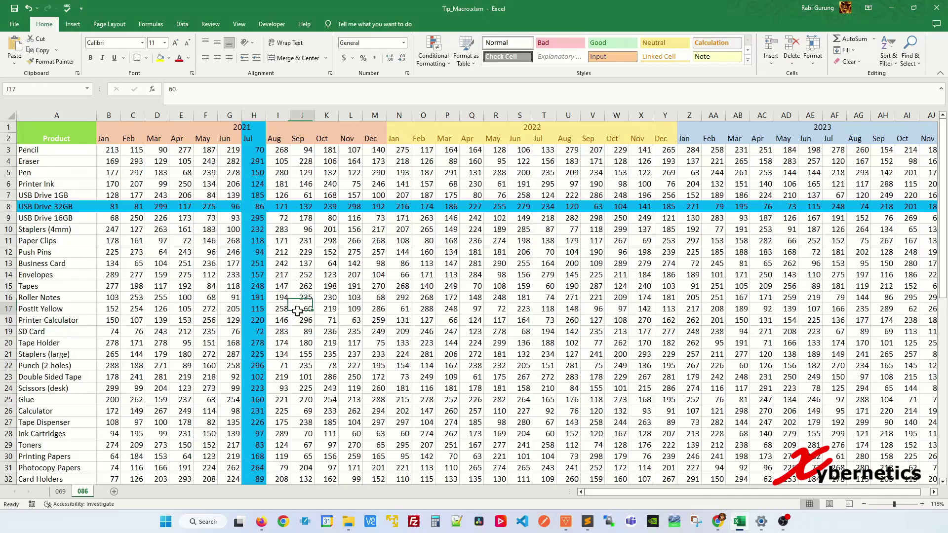
# Step: Examine the row and column highlighting in the Tip_Macro product table by selecting various cells
pyautogui.click(399, 252)
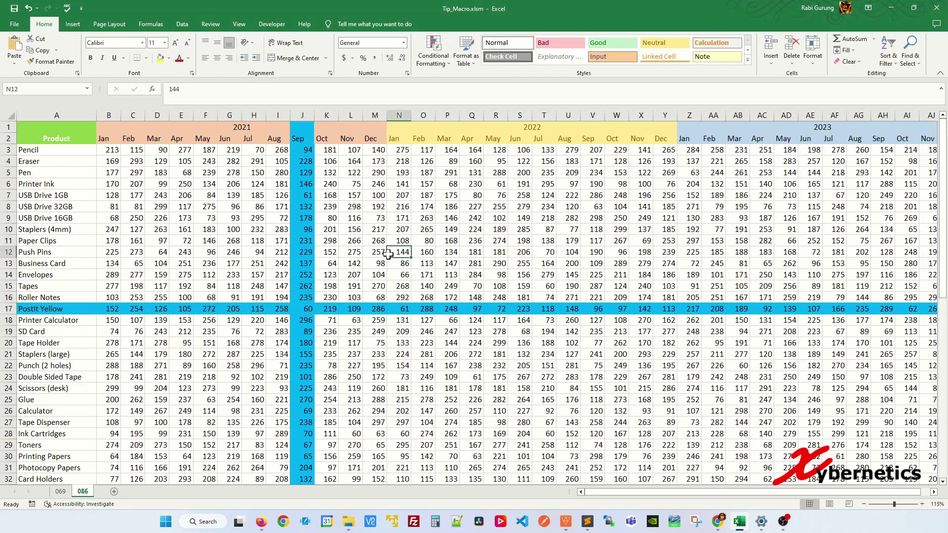
pyautogui.click(205, 210)
pyautogui.click(183, 357)
pyautogui.click(375, 331)
pyautogui.click(328, 232)
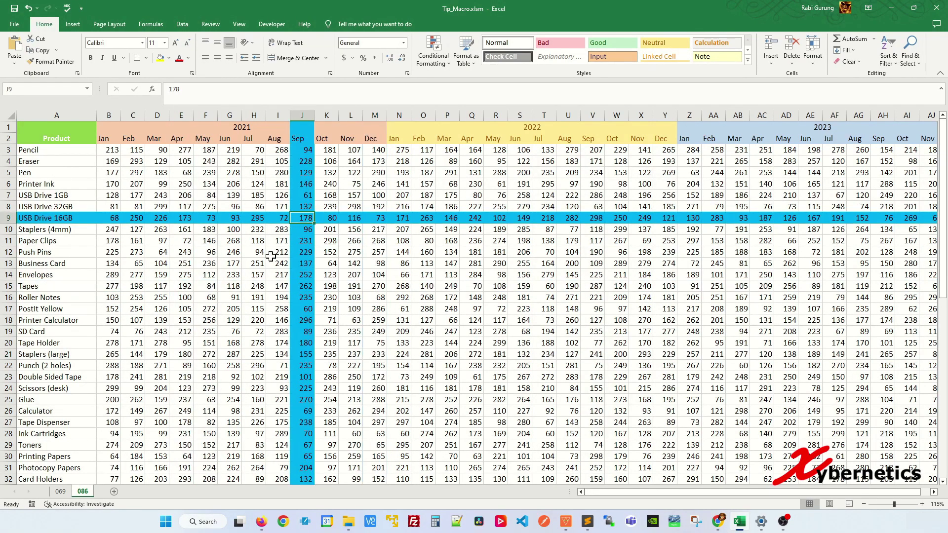
pyautogui.click(185, 357)
pyautogui.click(376, 401)
pyautogui.click(457, 254)
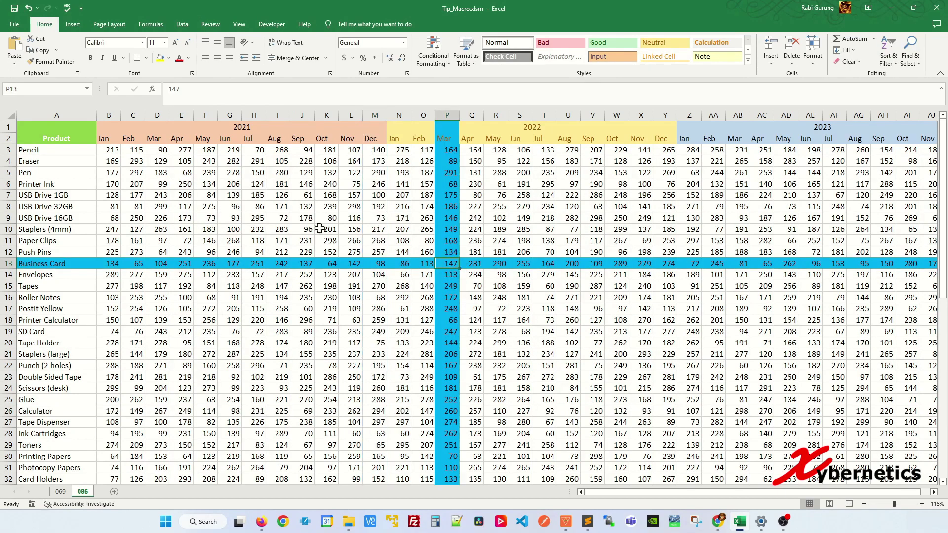
pyautogui.click(278, 206)
pyautogui.click(185, 355)
pyautogui.click(369, 388)
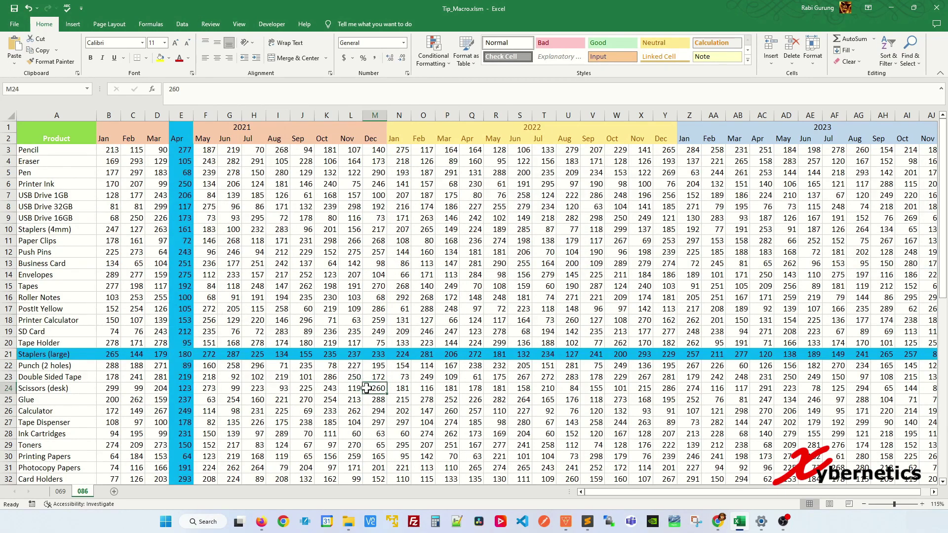
pyautogui.click(450, 216)
pyautogui.click(253, 274)
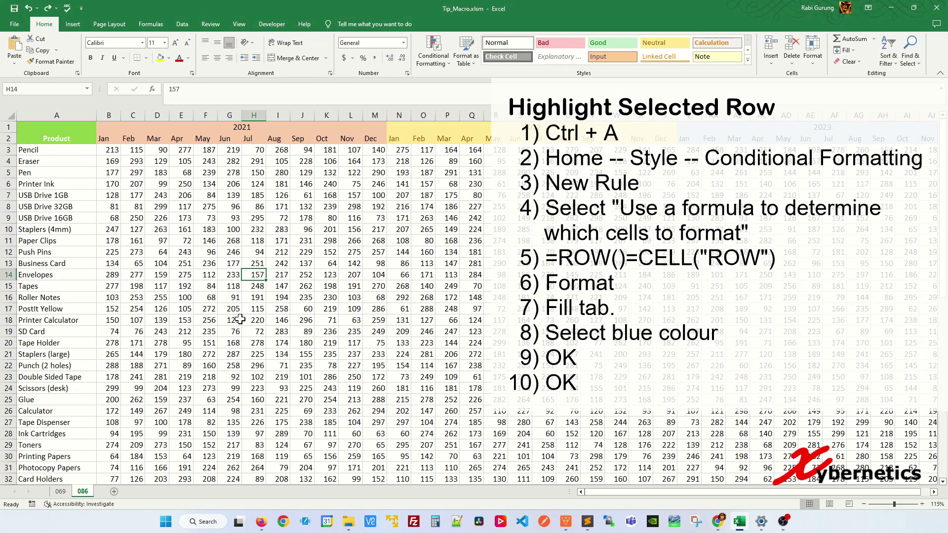
# Step: Create a formula-based conditional formatting rule for the whole product table using =ROW()=CELL("ROW")
pyautogui.hotkey('ctrl', 'a')
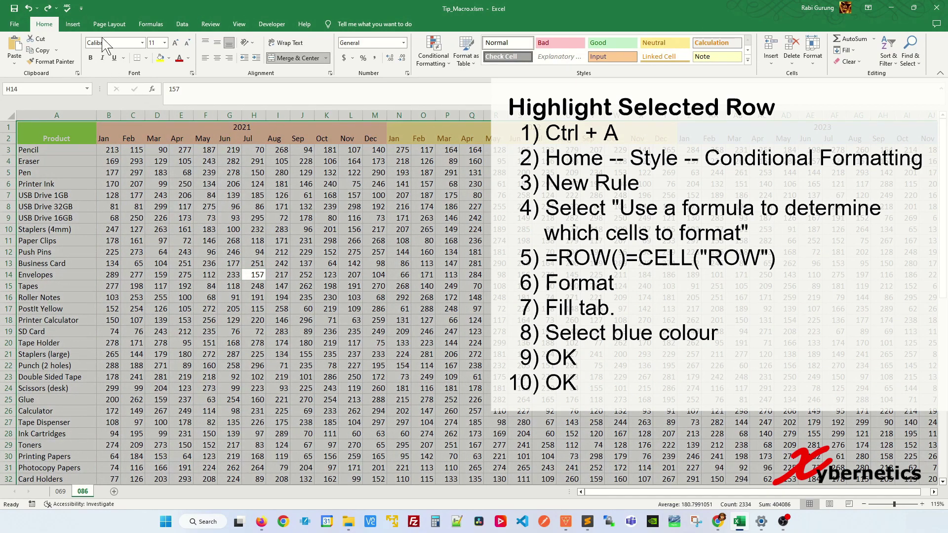
pyautogui.click(433, 55)
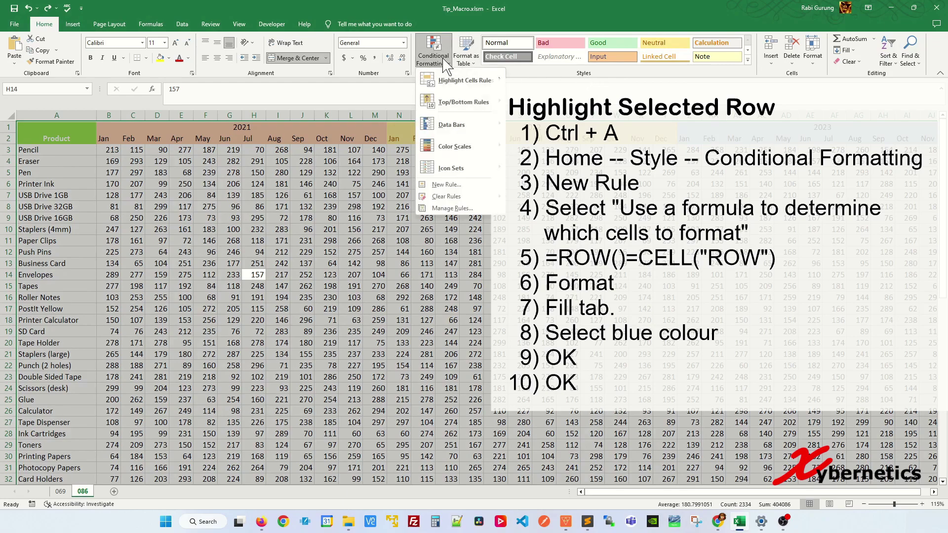
pyautogui.click(445, 185)
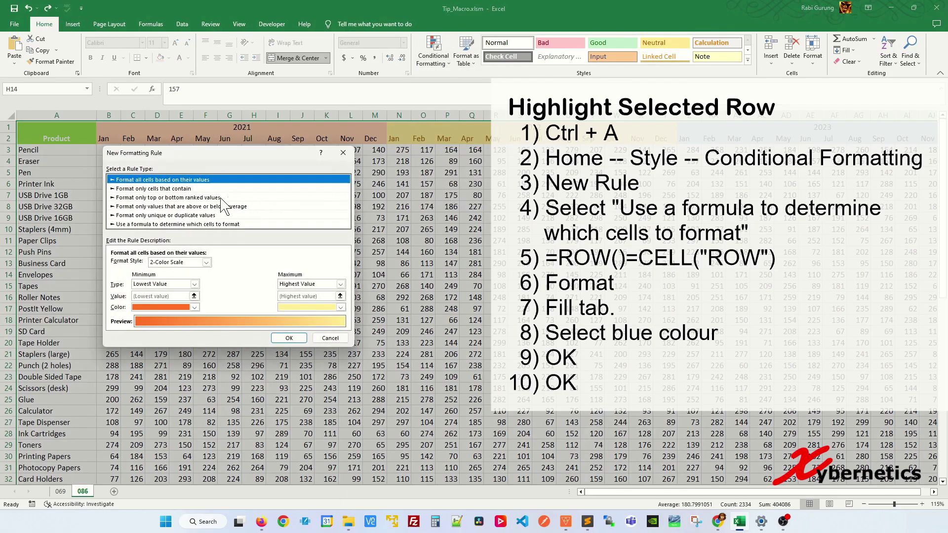
pyautogui.click(143, 225)
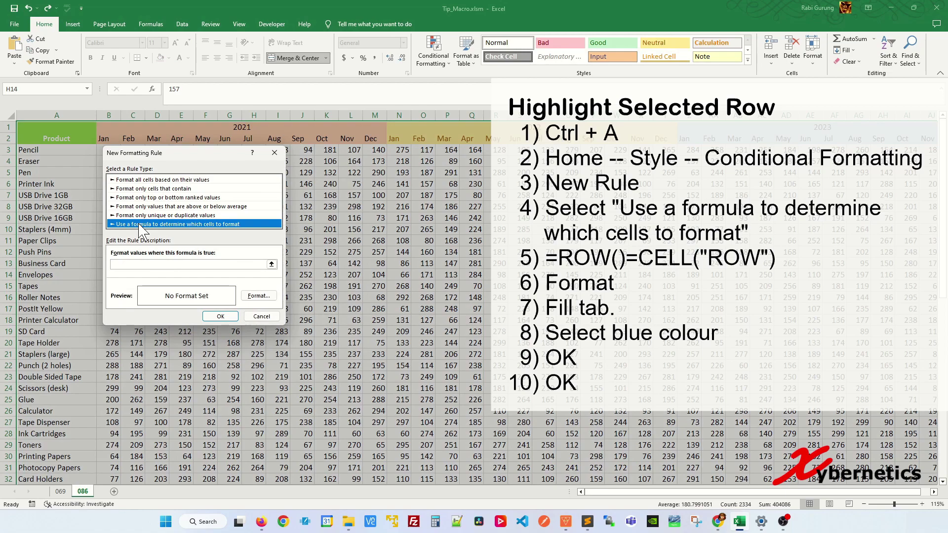
pyautogui.click(149, 264)
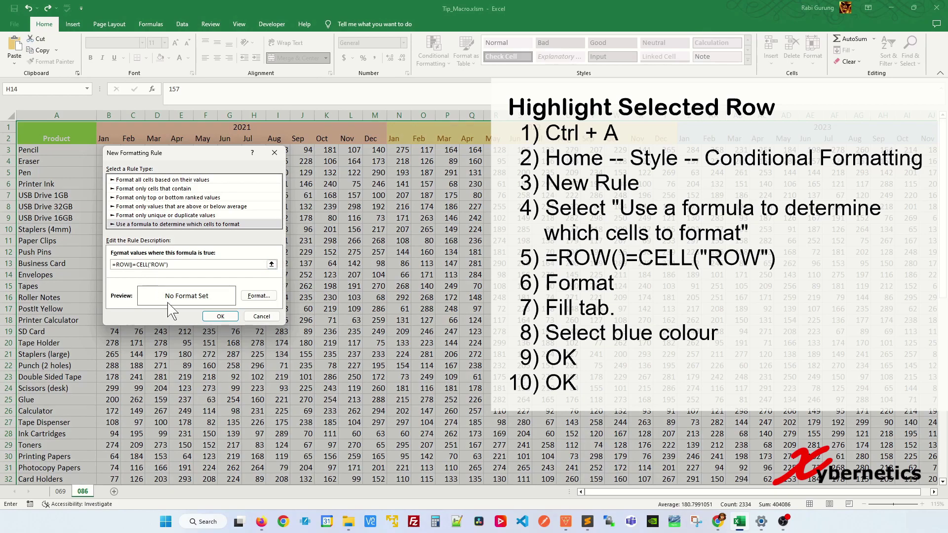
# Step: Give the row rule a light blue fill and apply it to the table
pyautogui.click(269, 296)
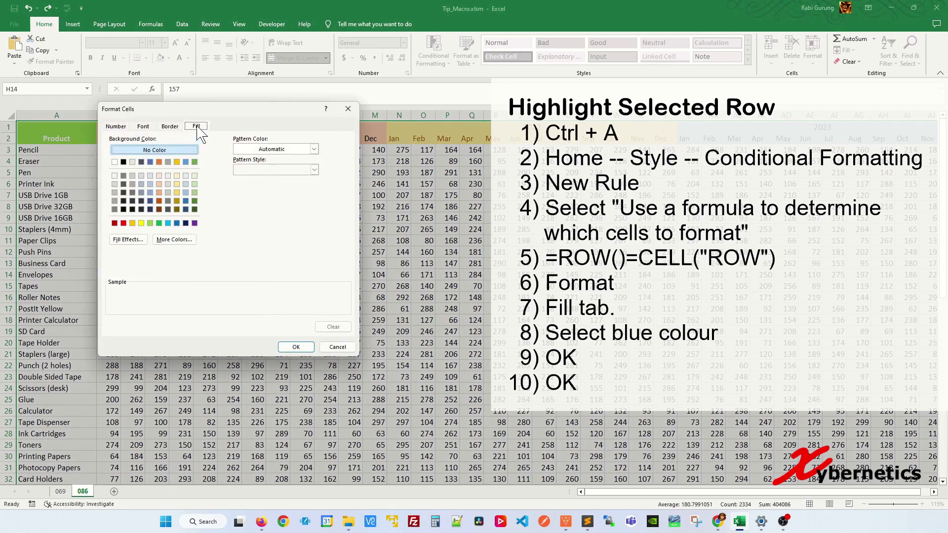
pyautogui.click(168, 223)
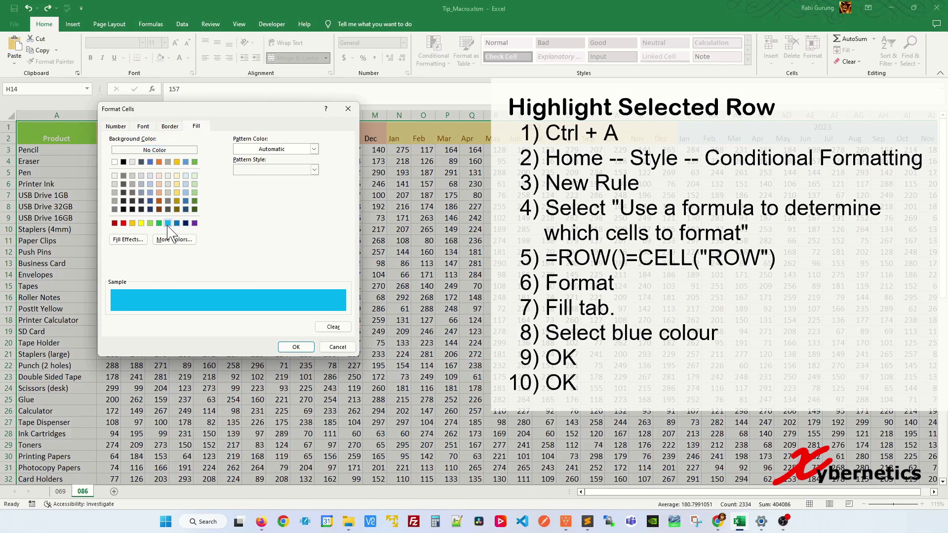
pyautogui.click(296, 348)
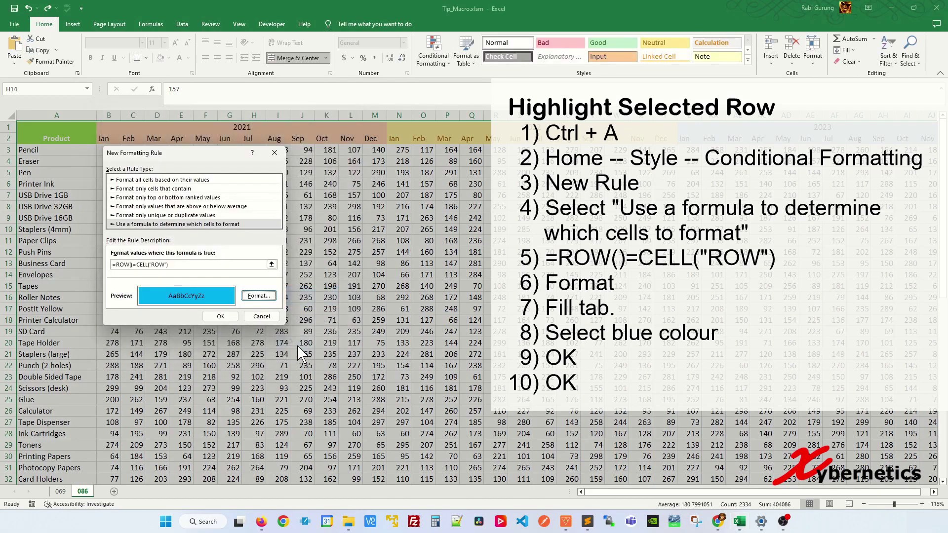
pyautogui.click(221, 316)
# Step: Select several cells in the 2021 Aug and Sep columns to check the row highlighting
pyautogui.click(217, 319)
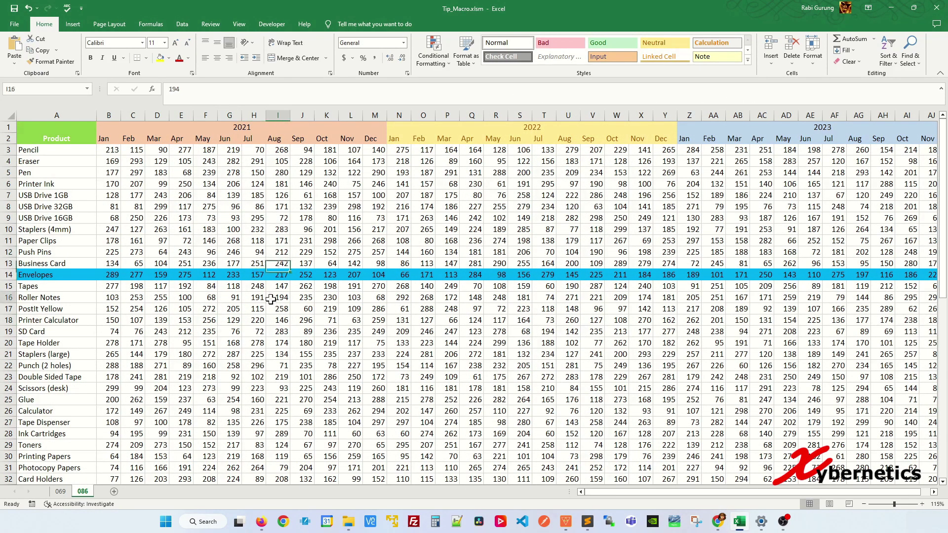
pyautogui.moveTo(302, 308); pyautogui.dragTo(302, 297)
pyautogui.click(288, 245)
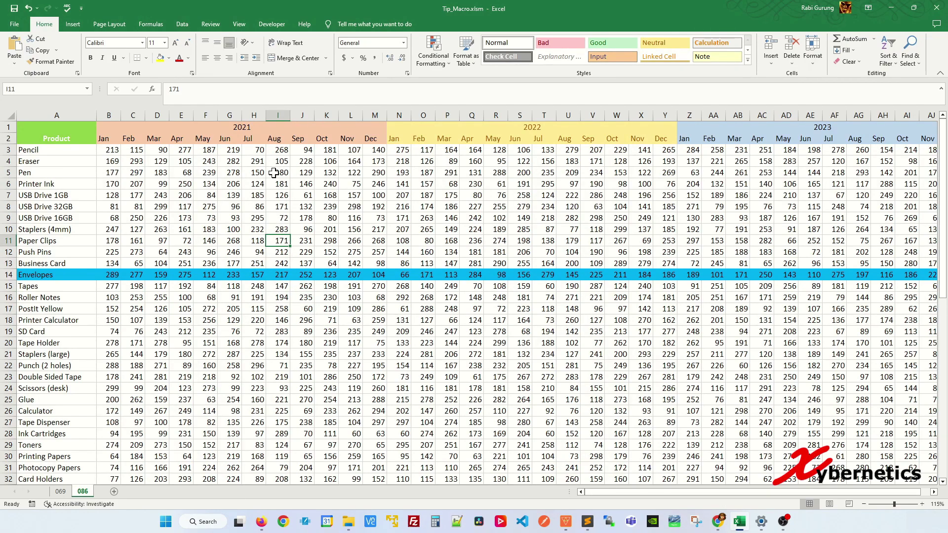
# Step: Add another formula-based conditional formatting rule to the whole table using =COLUMN()=CELL("COL")
pyautogui.hotkey('ctrl', 'a')
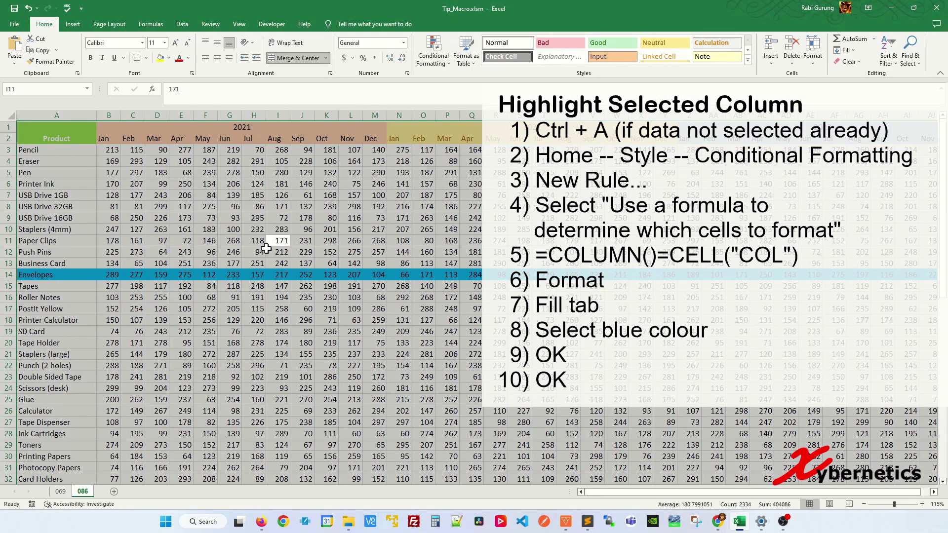
pyautogui.click(431, 63)
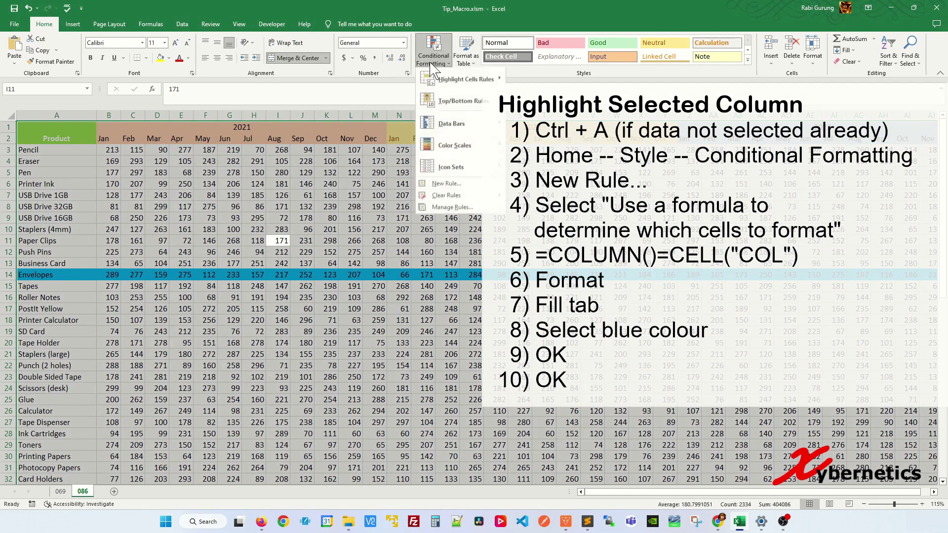
pyautogui.click(448, 184)
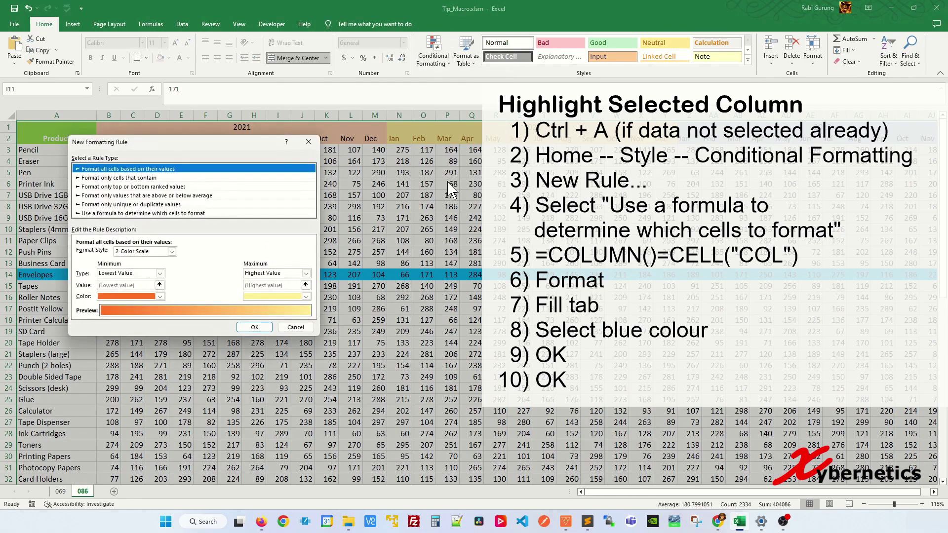
pyautogui.click(154, 213)
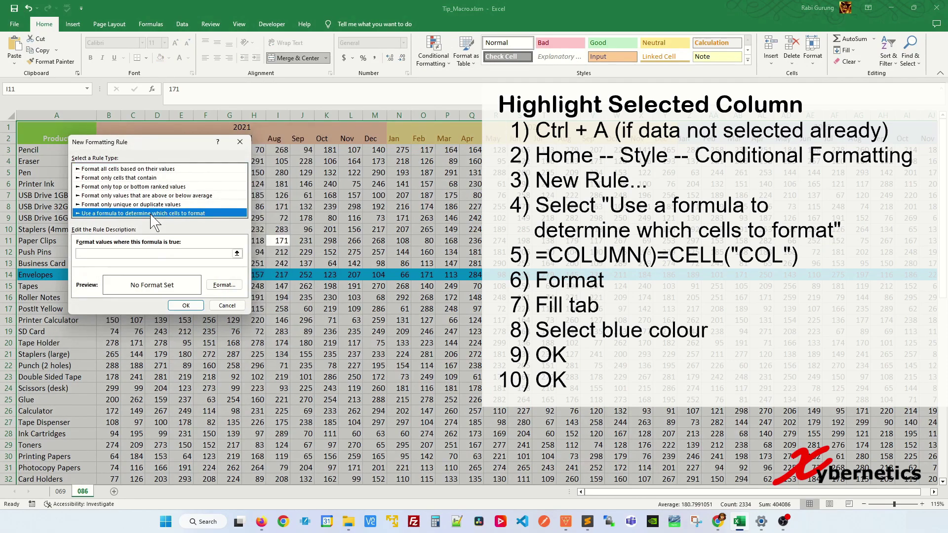
pyautogui.click(155, 253)
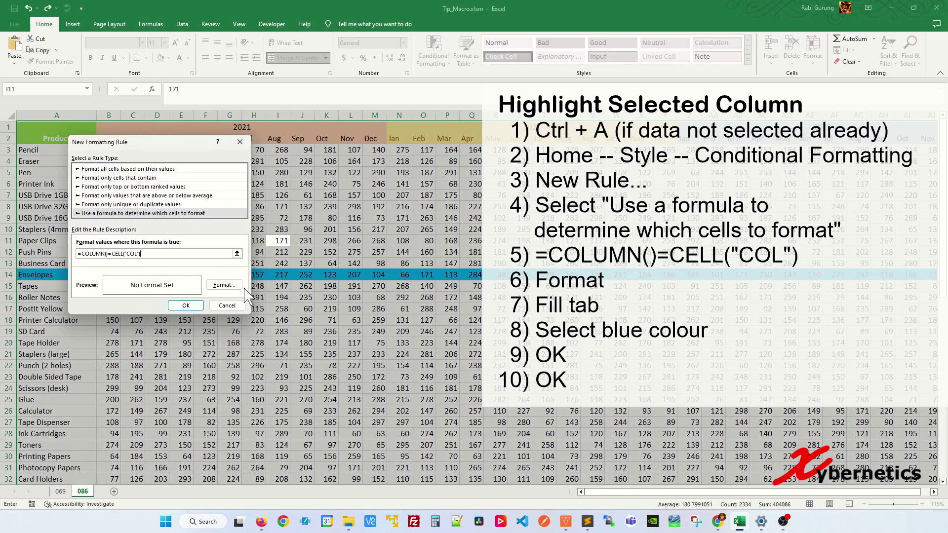
# Step: Give the column rule a light blue fill and apply it to the table
pyautogui.click(224, 285)
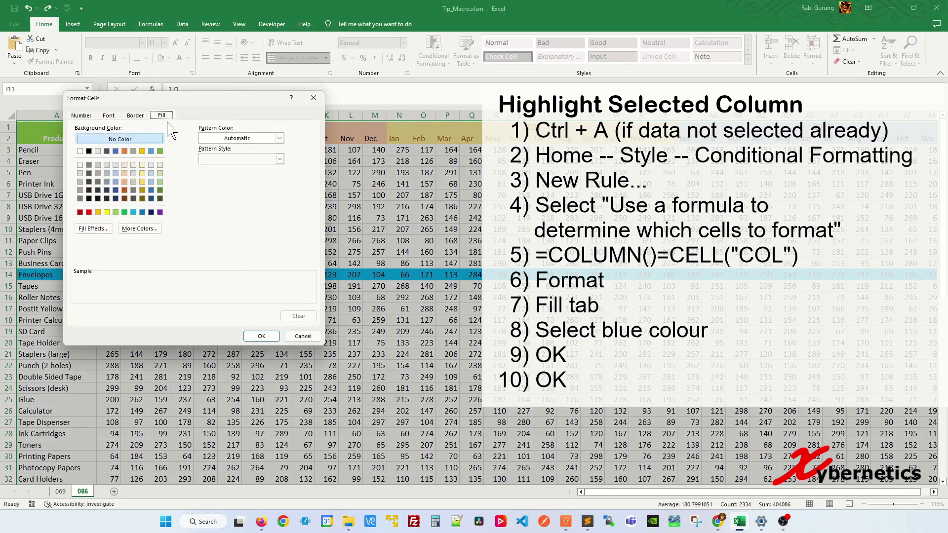
pyautogui.click(133, 212)
pyautogui.click(254, 336)
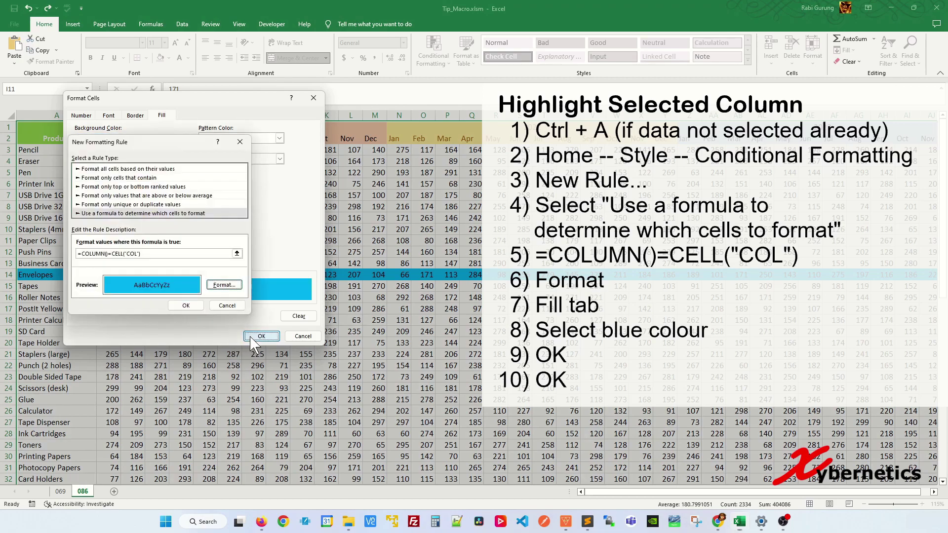
pyautogui.click(186, 305)
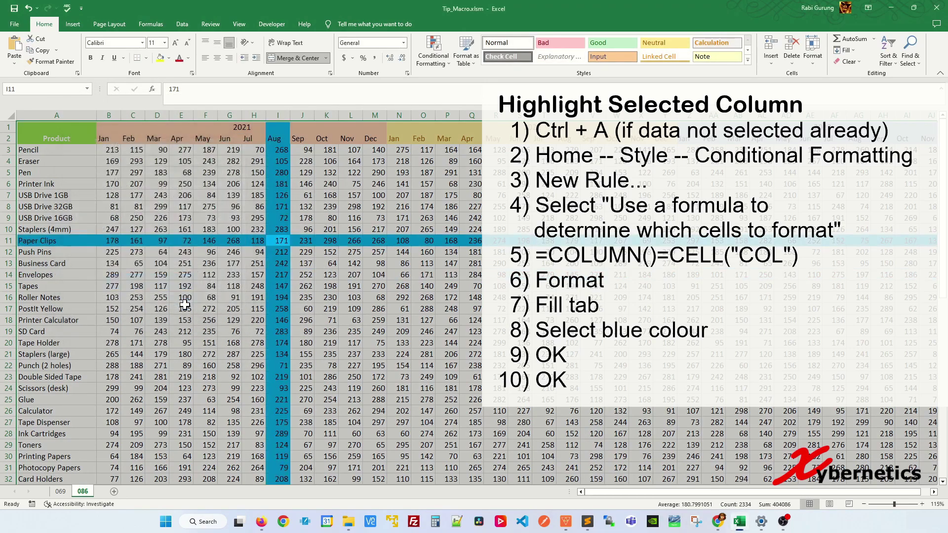
# Step: Select cells in the 2021 Oct and Nov columns, including K8 and K16, to check both highlights
pyautogui.click(350, 310)
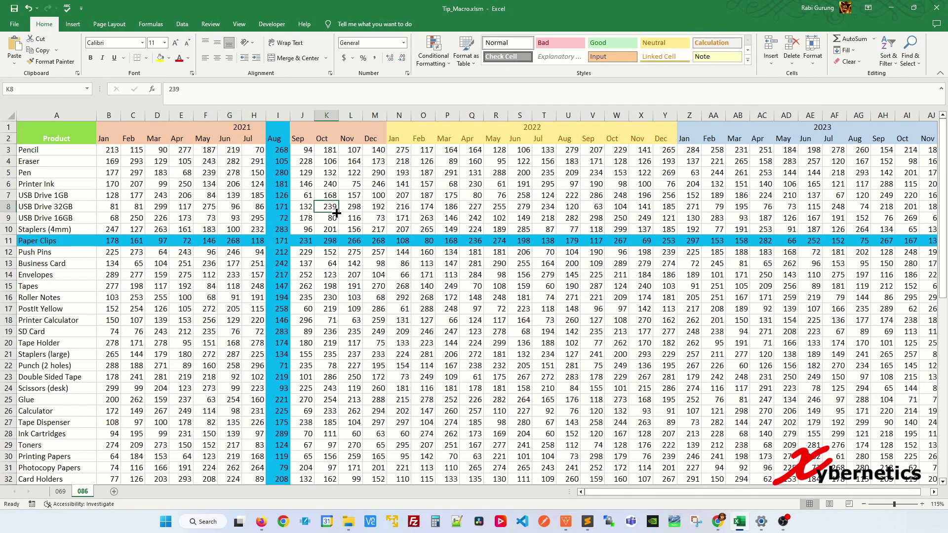
pyautogui.moveTo(328, 308); pyautogui.dragTo(323, 296)
pyautogui.click(324, 296)
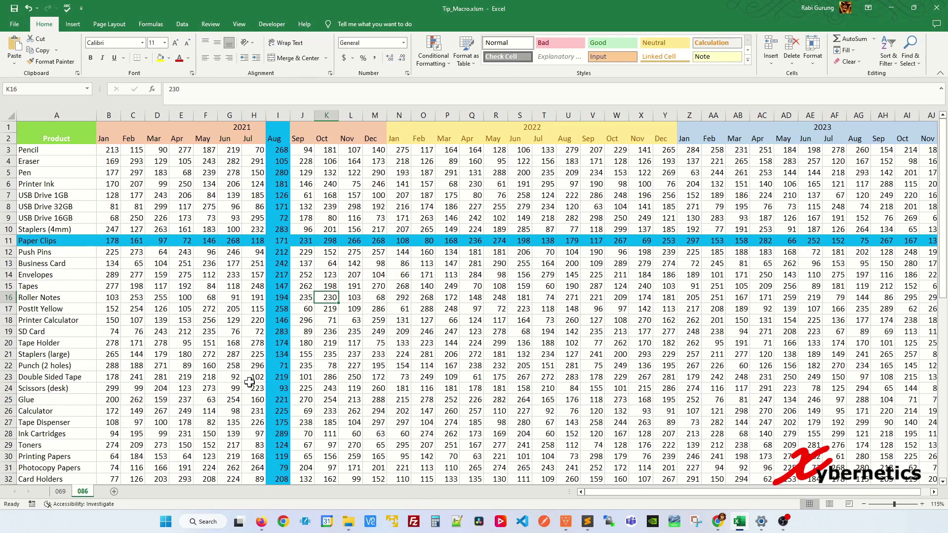
# Step: Open the code of sheet 086 in a widened editor window and insert the Worksheet_SelectionChange procedure
pyautogui.rightClick(85, 492)
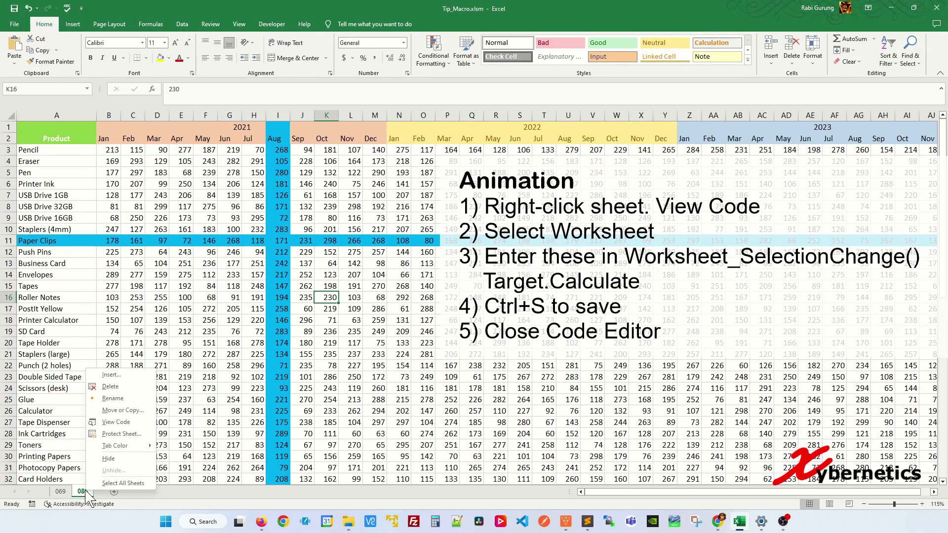
pyautogui.click(116, 422)
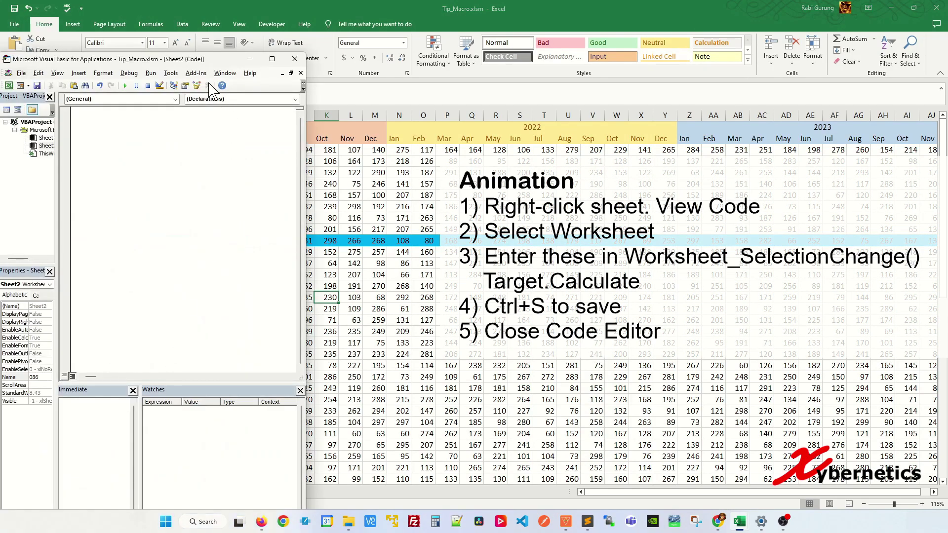
pyautogui.moveTo(212, 59); pyautogui.dragTo(351, 47)
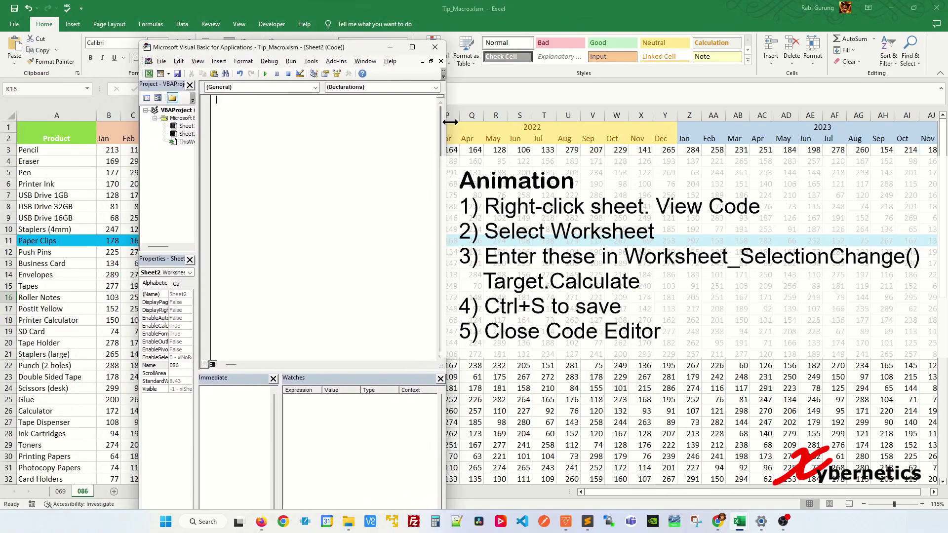
pyautogui.moveTo(450, 122); pyautogui.dragTo(510, 122)
pyautogui.click(252, 87)
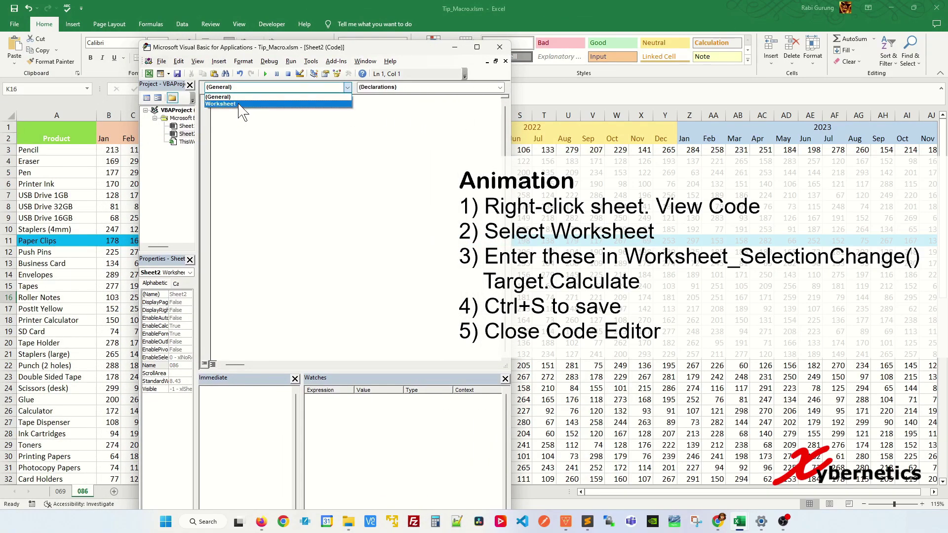
pyautogui.click(239, 104)
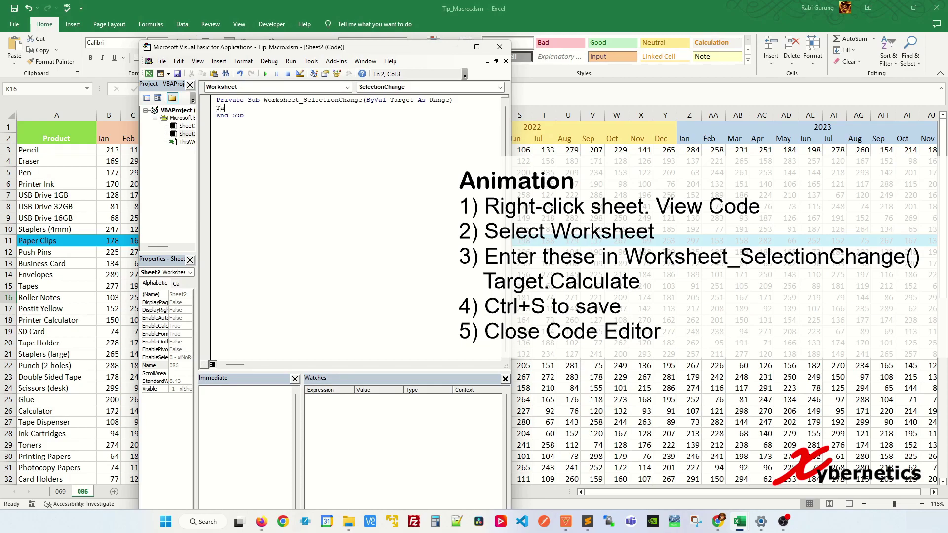
# Step: Enter Target.Calculate in the Worksheet_SelectionChange procedure and close the code editor
pyautogui.write('Target.Ca')
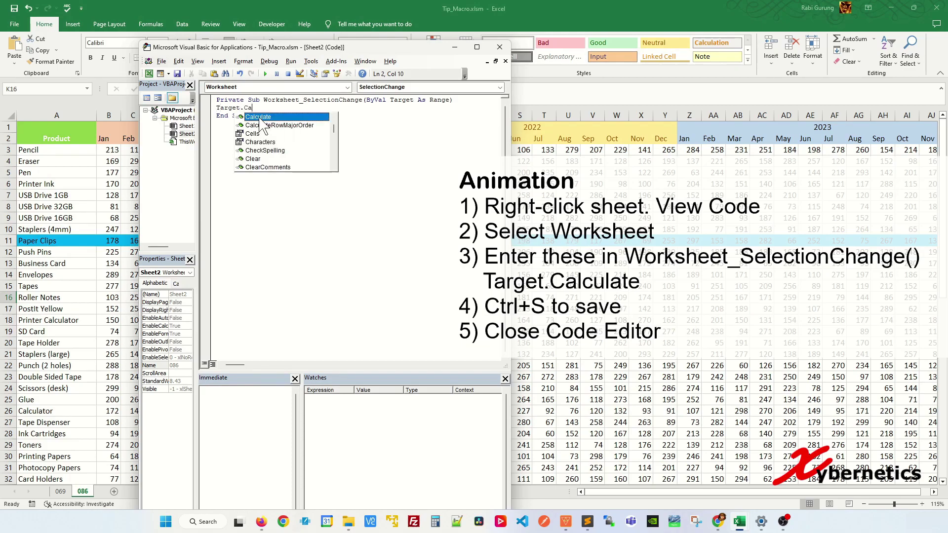
pyautogui.write('lculate')
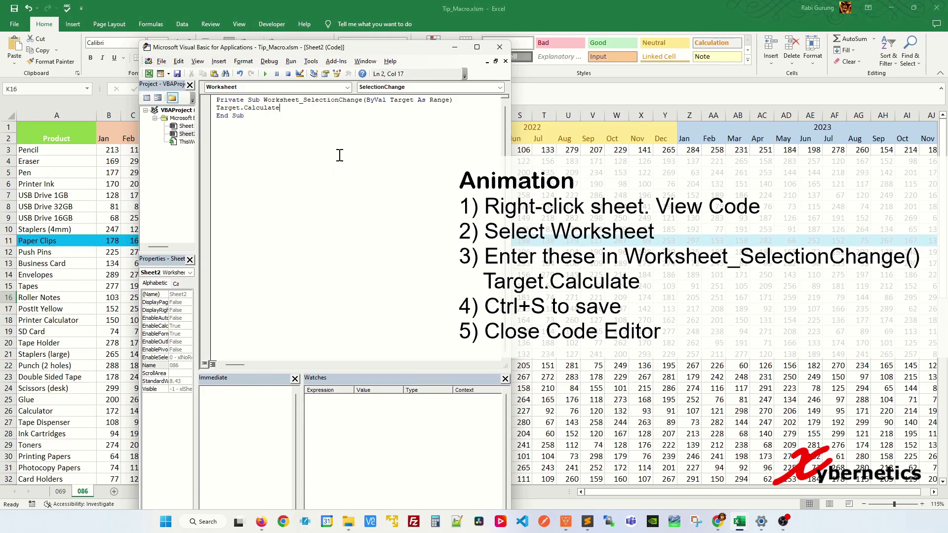
pyautogui.click(500, 47)
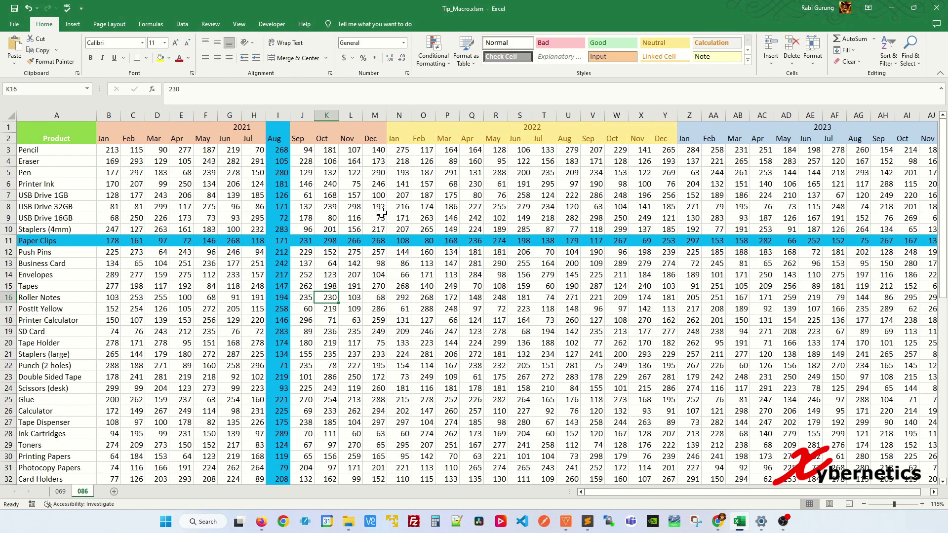
# Step: Select various cells across the product table to check that the row and column highlighting follows the selection
pyautogui.click(326, 299)
pyautogui.click(231, 344)
pyautogui.click(323, 251)
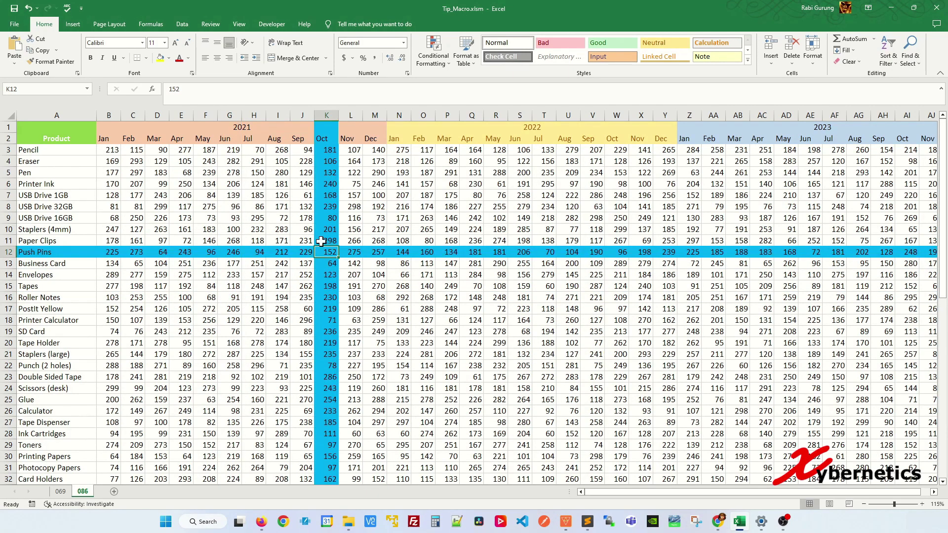
pyautogui.click(262, 205)
pyautogui.click(302, 319)
pyautogui.click(388, 253)
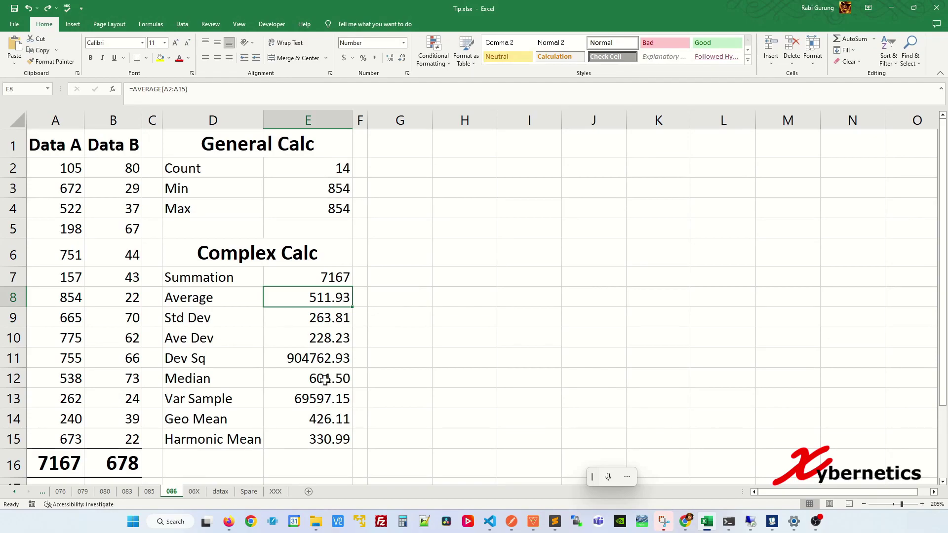
# Step: Examine the formulas behind the Median, Std Dev and Dev Sq results in the Complex Calc section
pyautogui.click(324, 379)
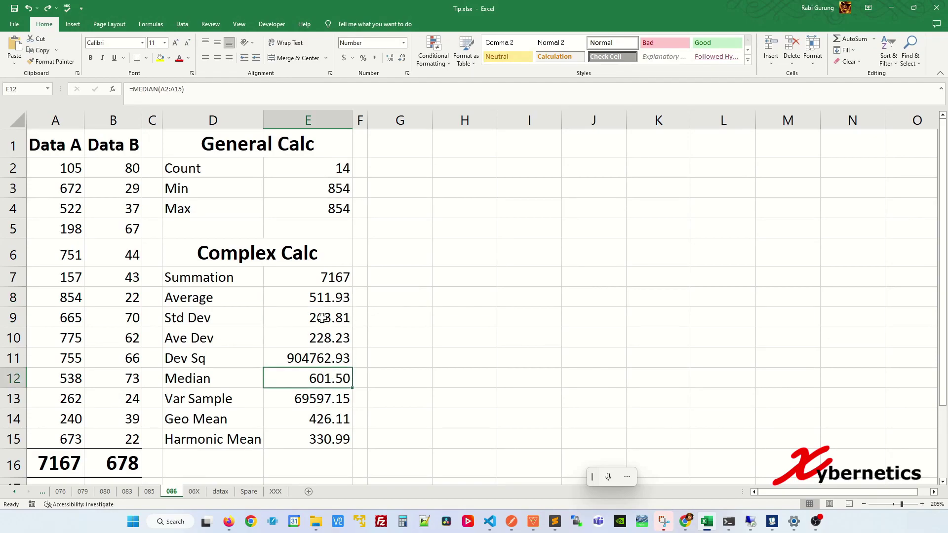
pyautogui.click(322, 318)
pyautogui.click(320, 377)
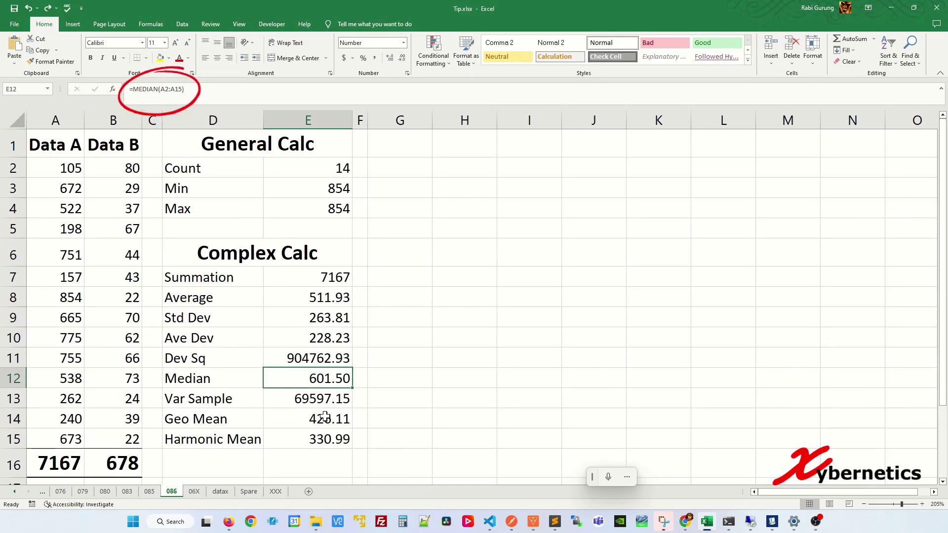
pyautogui.click(316, 359)
# Step: Overwrite the Ave Dev, Dev Sq and Median formulas in E10:E12 with the texts gsd, dfgd and dfgd
pyautogui.click(323, 340)
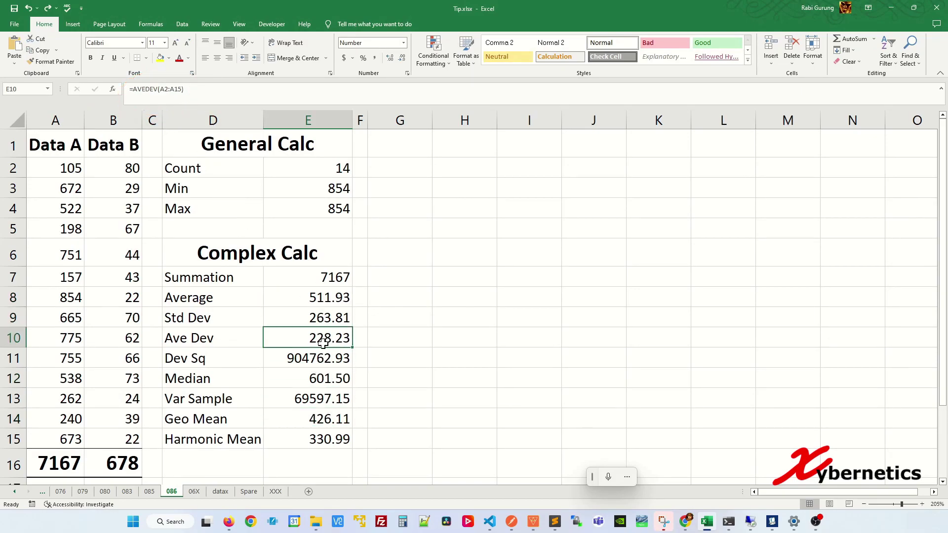
pyautogui.write('gsd')
pyautogui.press('Return')
pyautogui.write('dfgd')
pyautogui.press('Return')
pyautogui.write('df')
pyautogui.press('Return')
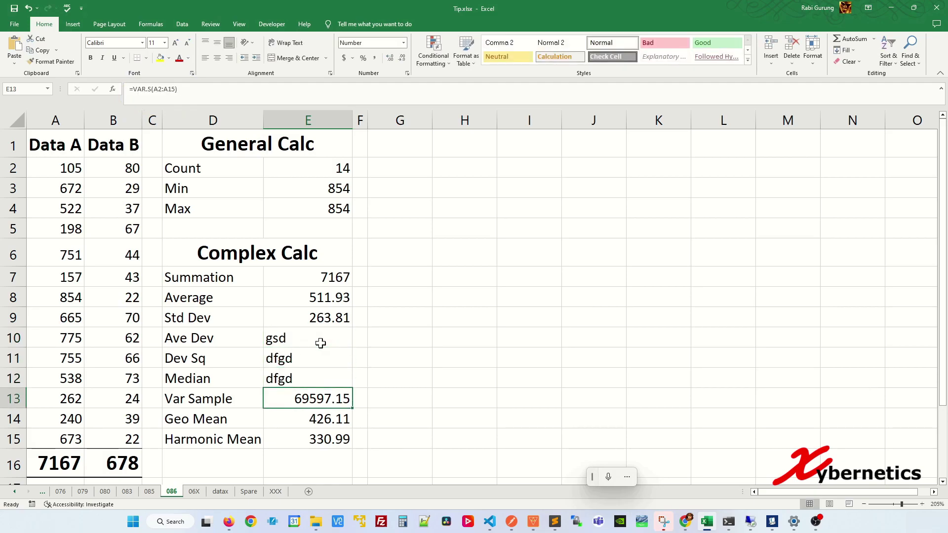
# Step: Undo the three text entries in E10:E12 and select the empty cell G10
pyautogui.hotkey('ctrl', 'z')
pyautogui.hotkey('ctrl', 'z')
pyautogui.hotkey('ctrl', 'z')
pyautogui.click(394, 348)
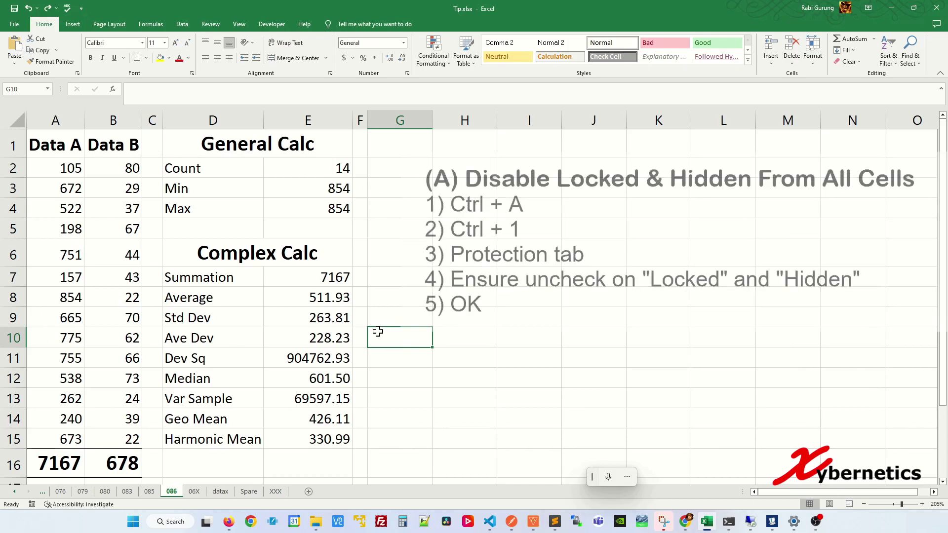
# Step: Turn off the Locked and Hidden protection options for all cells of the sheet
pyautogui.hotkey('ctrl', 'a')
pyautogui.hotkey('ctrl', '1')
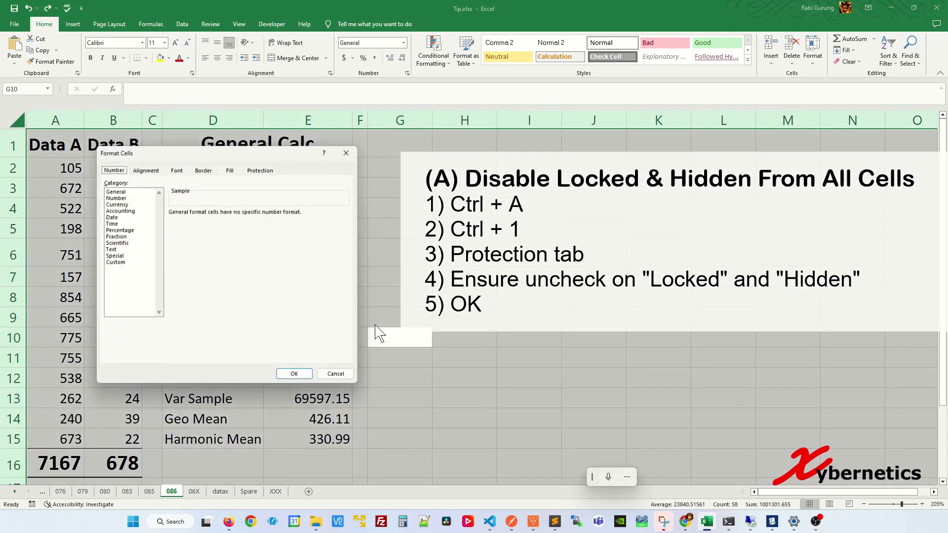
pyautogui.click(260, 171)
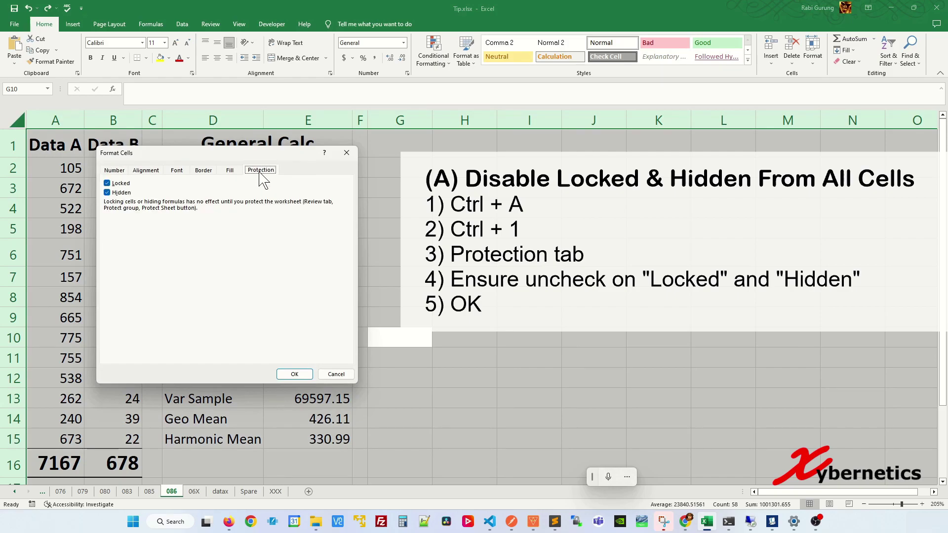
pyautogui.click(120, 183)
pyautogui.click(121, 192)
pyautogui.click(291, 374)
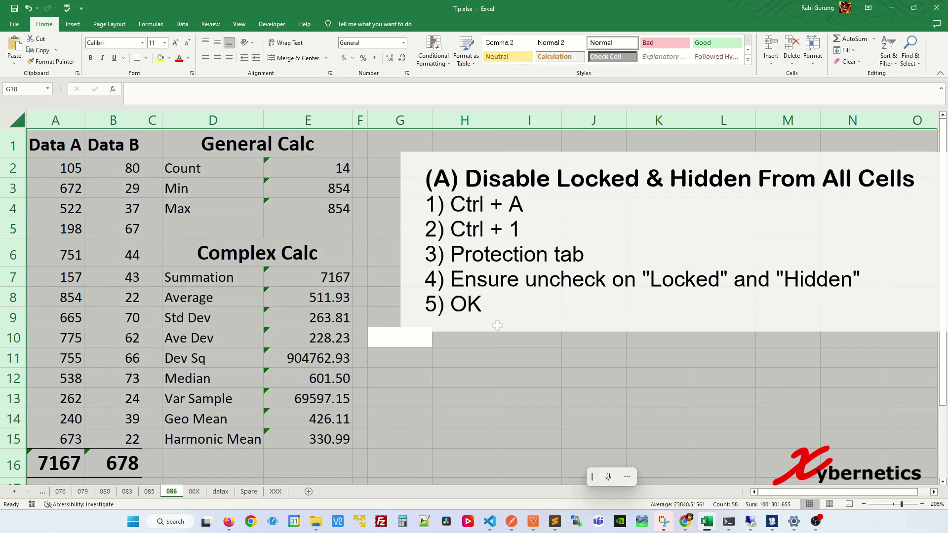
pyautogui.click(478, 263)
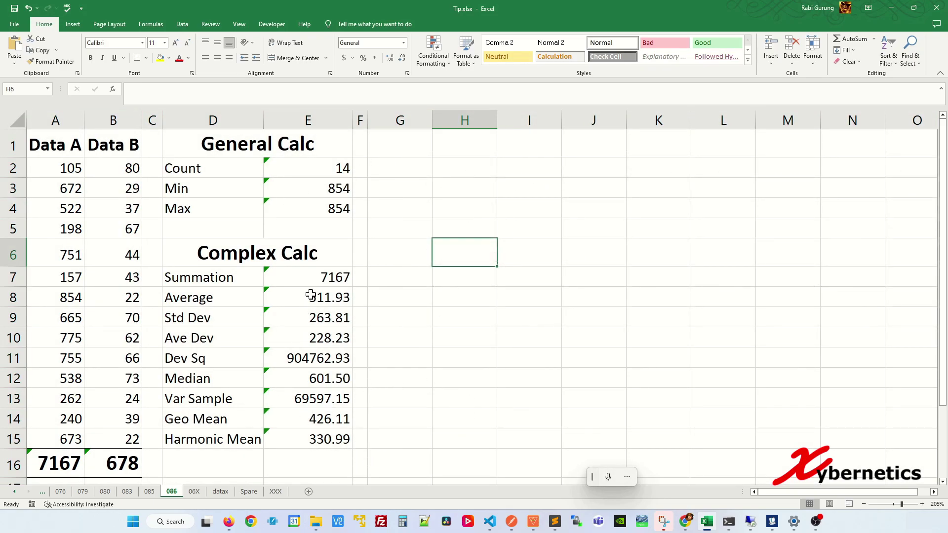
# Step: Select all formula cells with Go To Special and enable both Locked and Hidden protection for them
pyautogui.moveTo(309, 294); pyautogui.dragTo(323, 437)
pyautogui.click(405, 356)
pyautogui.hotkey('ctrl', 'g')
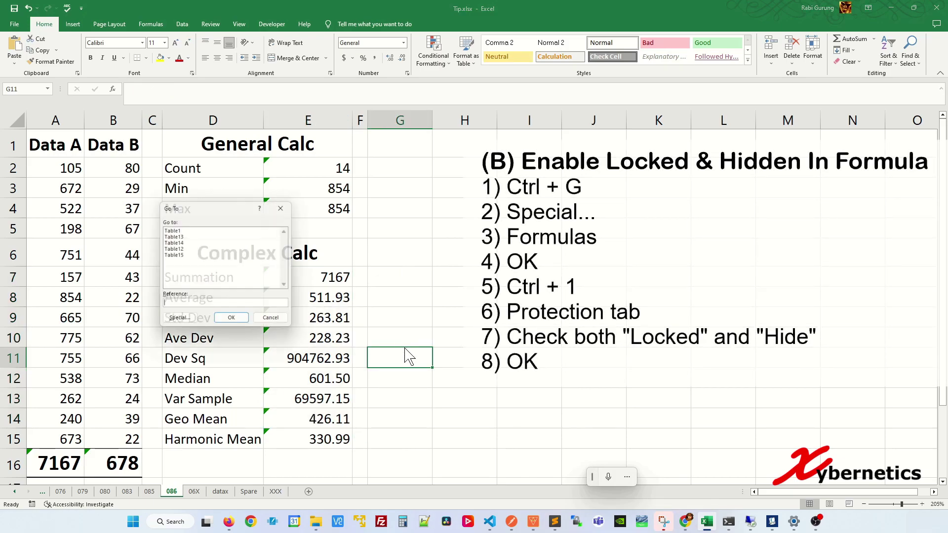
pyautogui.click(183, 319)
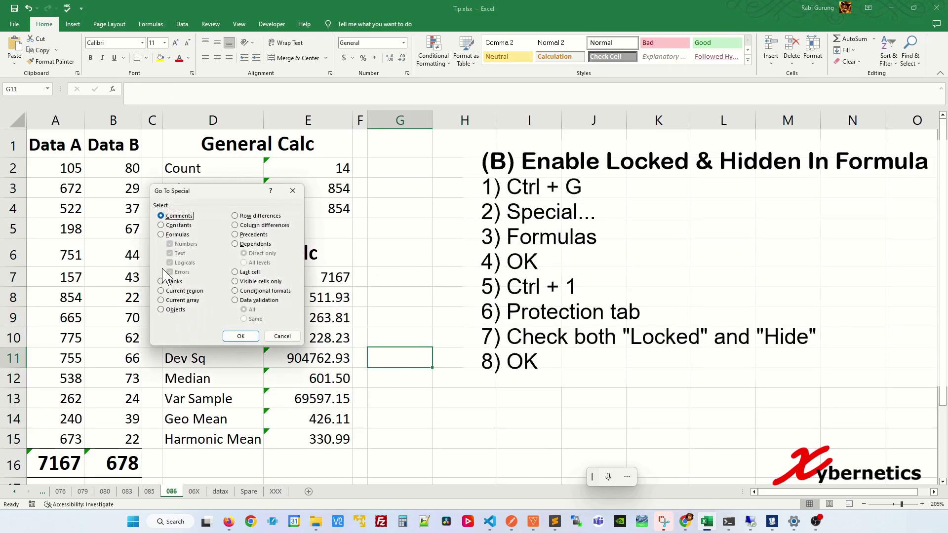
pyautogui.click(168, 234)
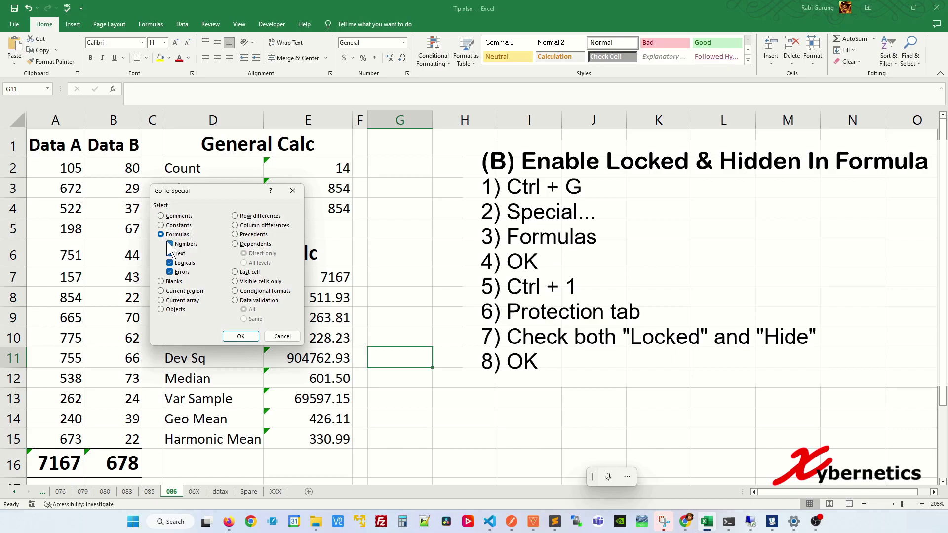
pyautogui.click(251, 340)
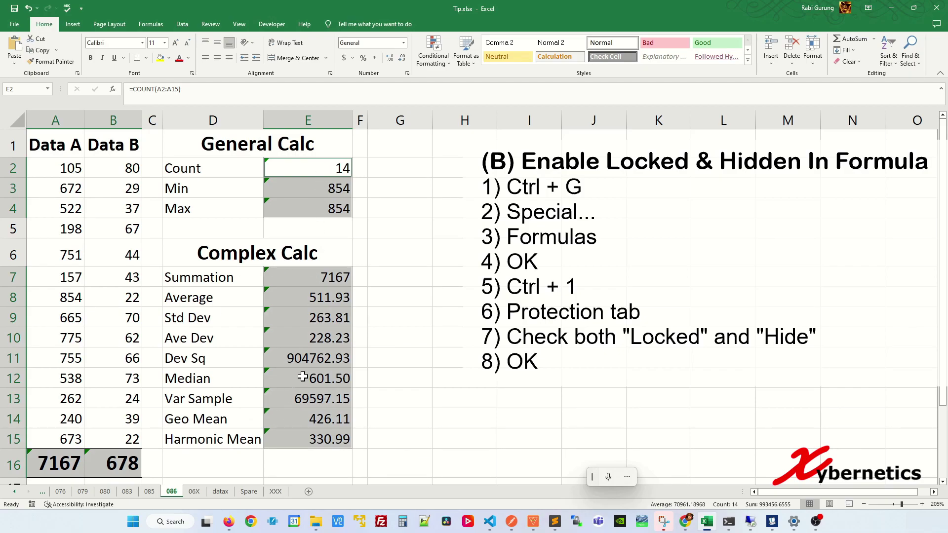
pyautogui.hotkey('ctrl', '1')
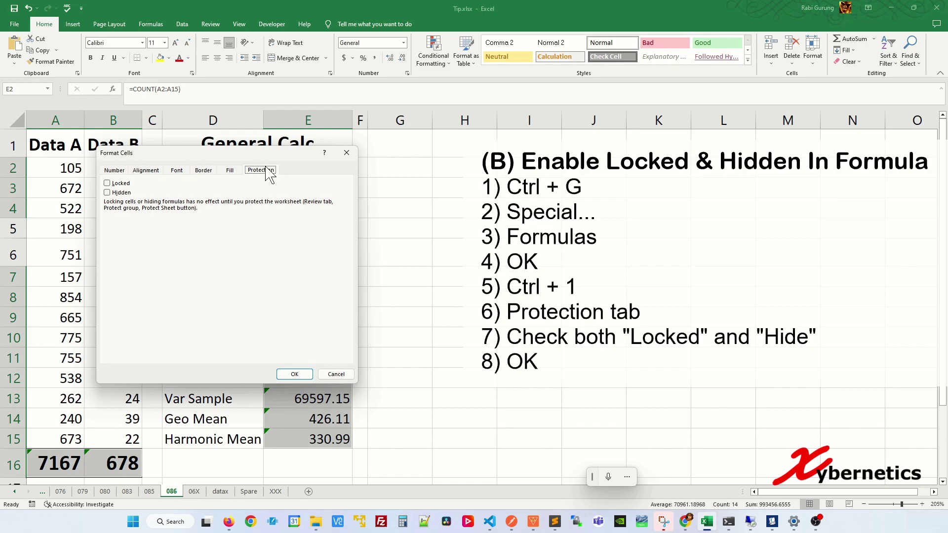
pyautogui.click(121, 183)
pyautogui.click(120, 192)
pyautogui.click(295, 375)
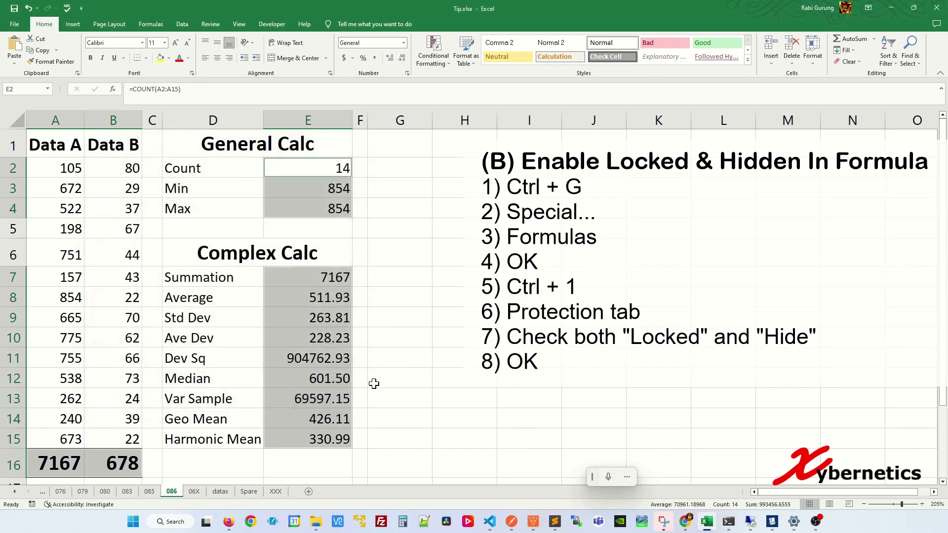
# Step: Overwrite the Dev Sq formula in E11 with the text fghsdfg as a test and undo the entry
pyautogui.click(398, 358)
pyautogui.click(308, 351)
pyautogui.write('fghsdfg')
pyautogui.press('Return')
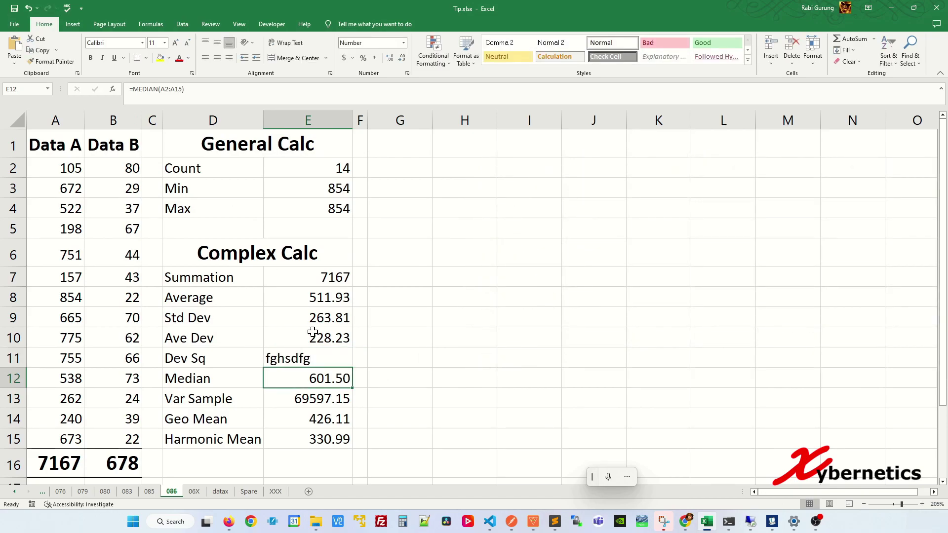
pyautogui.hotkey('ctrl', 'z')
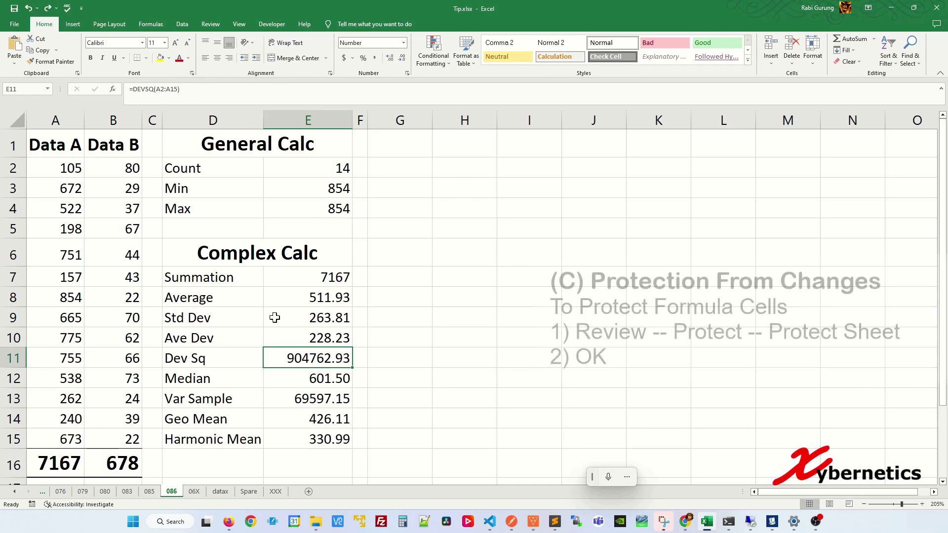
# Step: Protect the sheet without a password, allowing only the selection of locked and unlocked cells
pyautogui.click(208, 28)
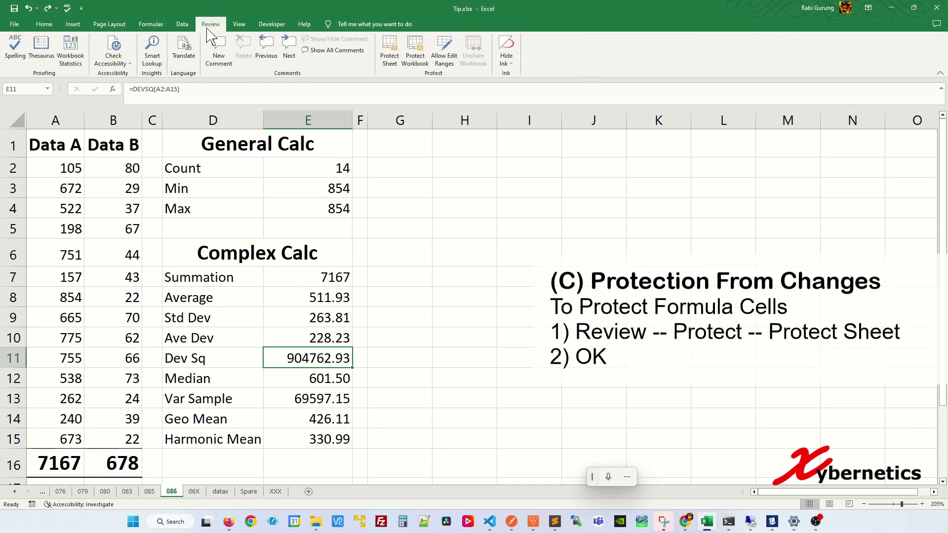
pyautogui.click(389, 50)
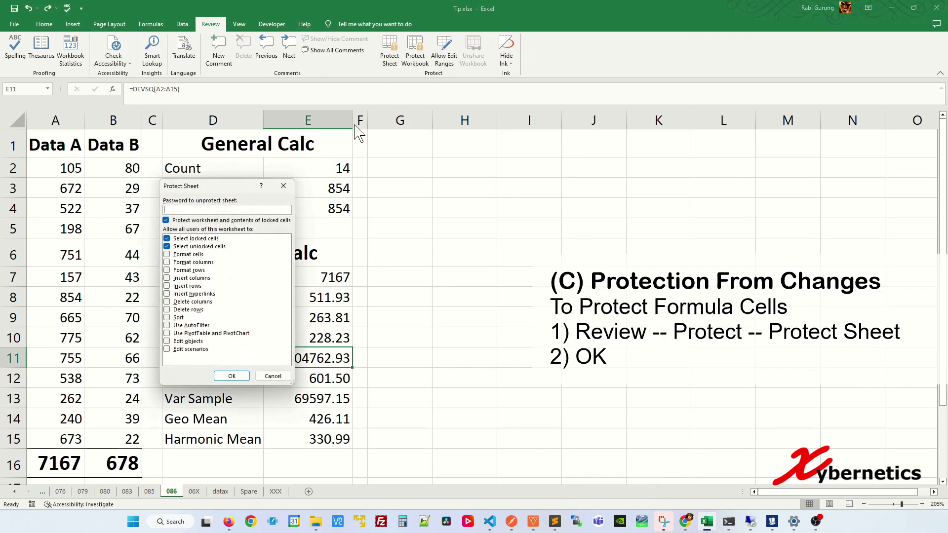
pyautogui.click(229, 377)
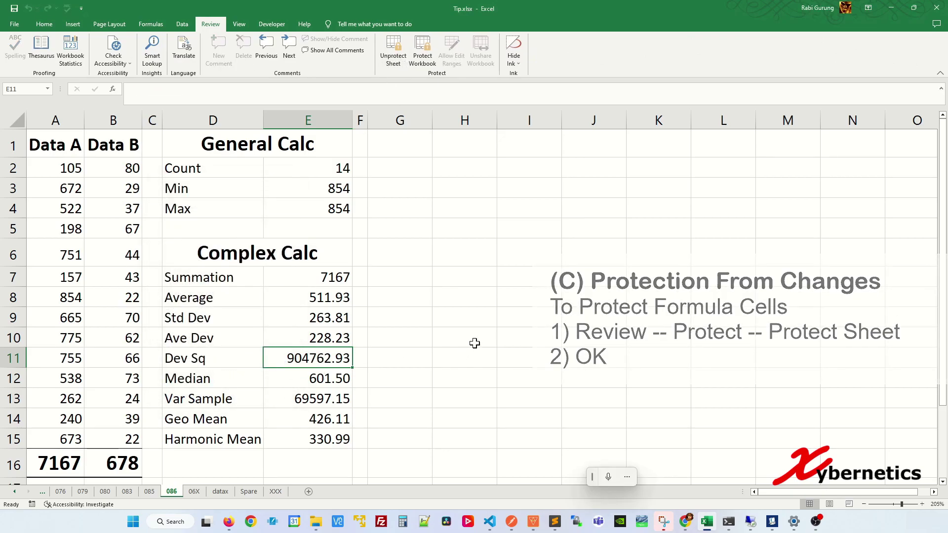
# Step: Try to delete the Dev Sq formula in E11 and the Min formula in E3 on the protected sheet
pyautogui.press('Delete')
pyautogui.press('Return')
pyautogui.press('Delete')
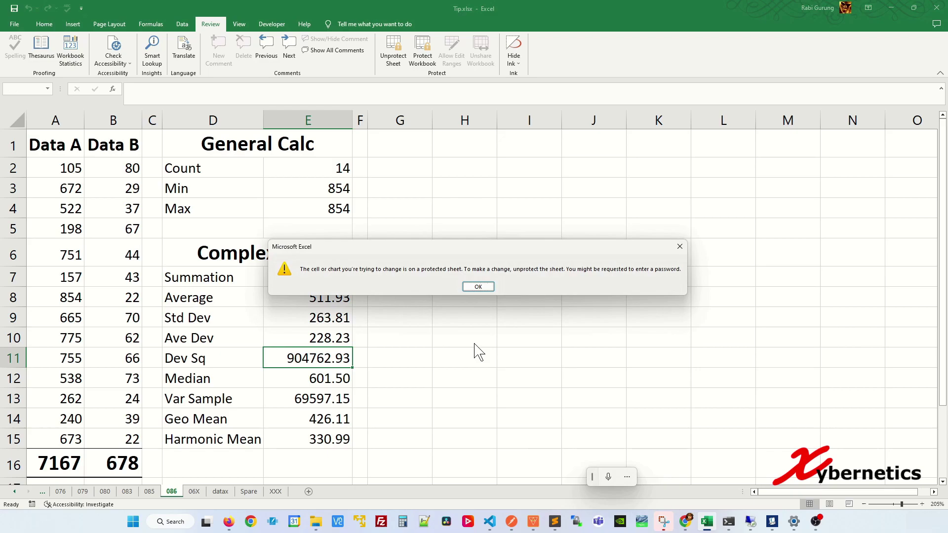
pyautogui.click(477, 287)
pyautogui.click(313, 188)
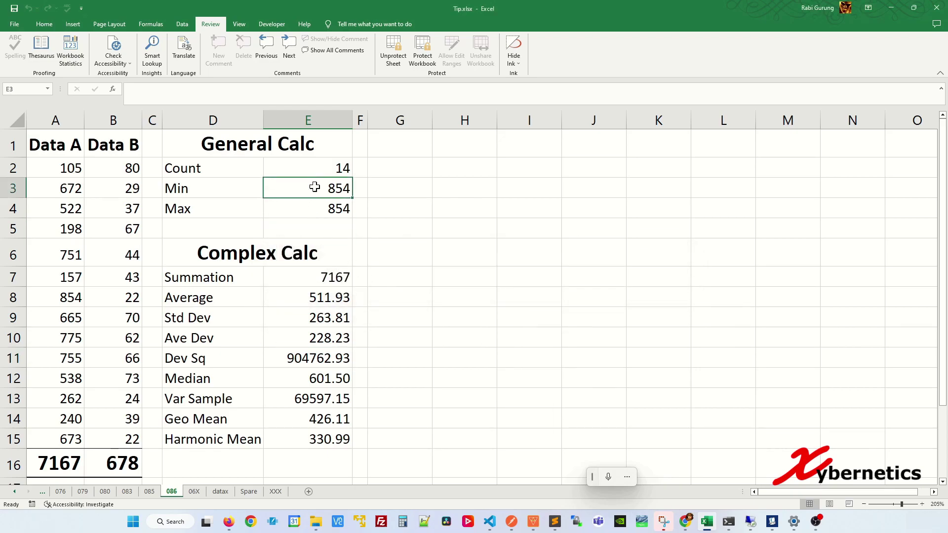
pyautogui.press('Delete')
pyautogui.click(474, 286)
# Step: Change the labels in D7 and D8 to Sum and Avg
pyautogui.click(236, 278)
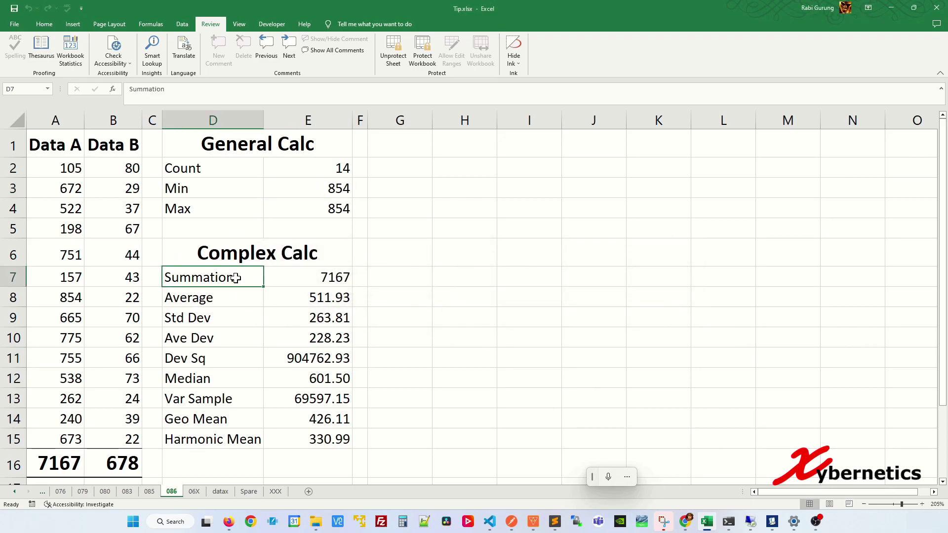
pyautogui.write('S')
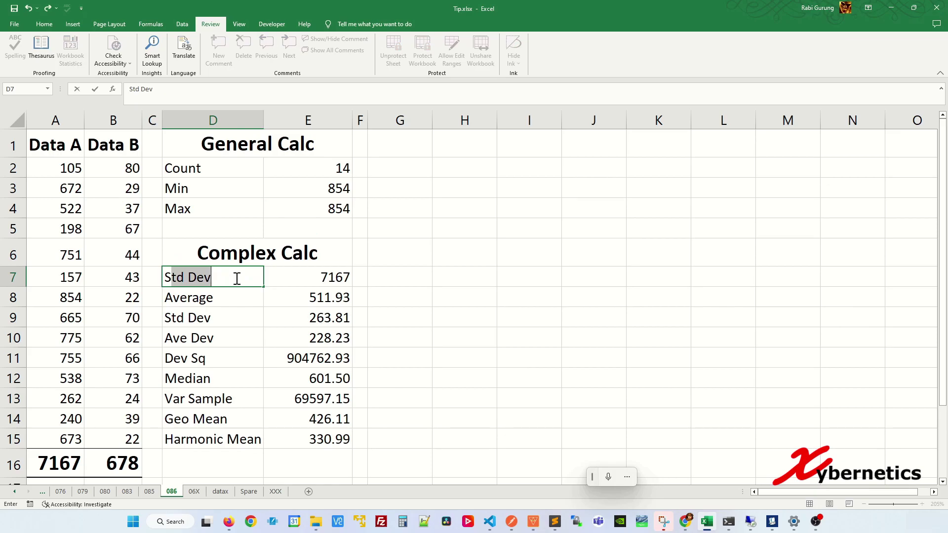
pyautogui.write('um')
pyautogui.press('Return')
pyautogui.write('Avg')
pyautogui.hotkey('ctrl', 'Return')
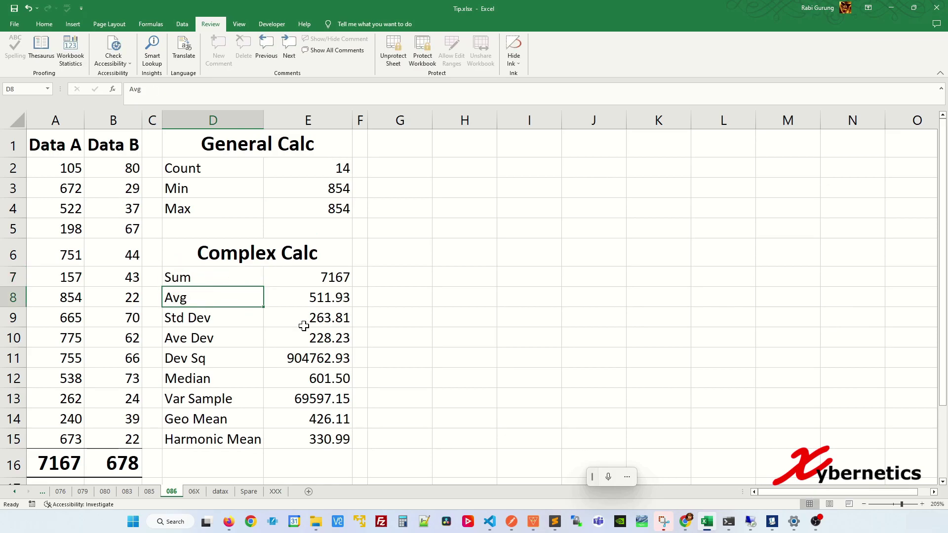
# Step: Check whether formulas show for the results in E10, E9, E8, E7 and E4, and try to edit E4
pyautogui.click(328, 335)
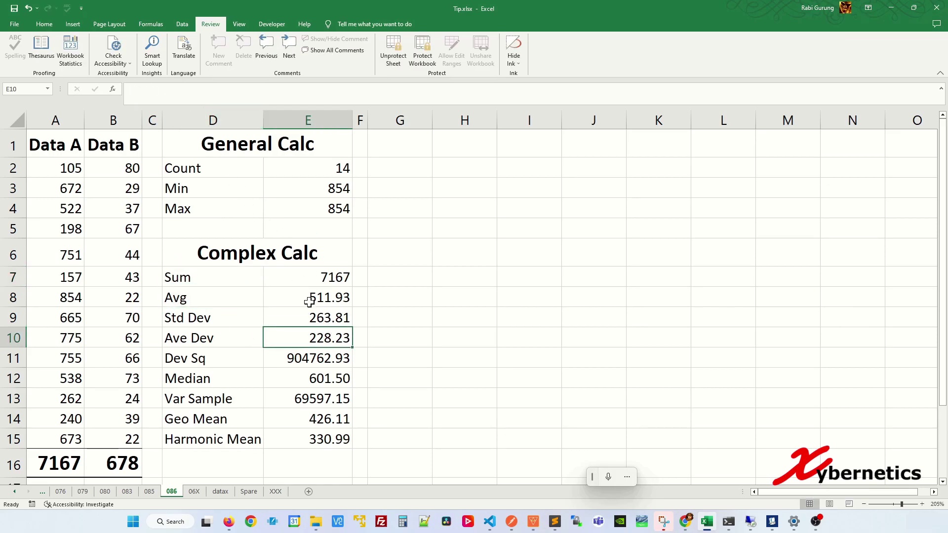
pyautogui.click(310, 317)
pyautogui.click(313, 296)
pyautogui.click(316, 277)
pyautogui.click(334, 204)
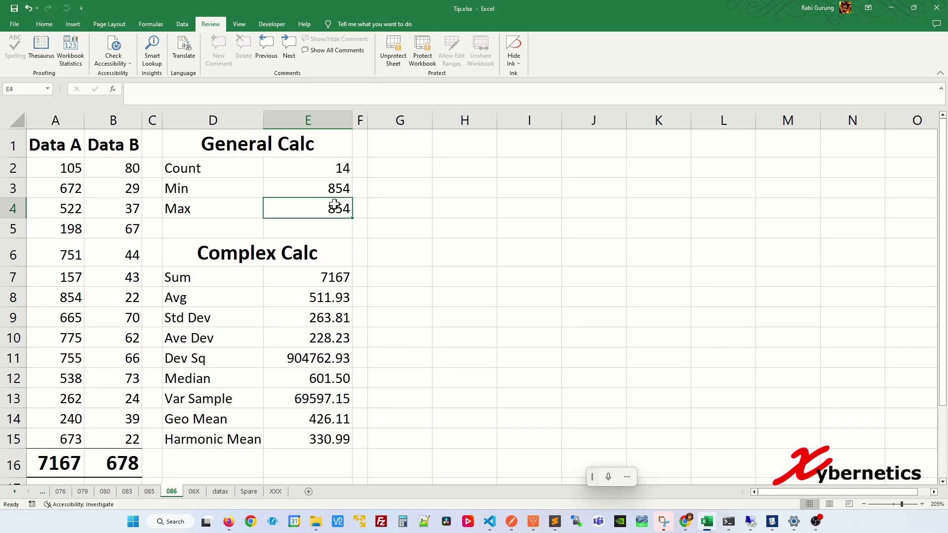
pyautogui.doubleClick(335, 204)
pyautogui.click(484, 287)
# Step: Unprotect the sheet and select the Ave Dev result in E10
pyautogui.hotkey('alt', 'r')
pyautogui.press('p')
pyautogui.press('s')
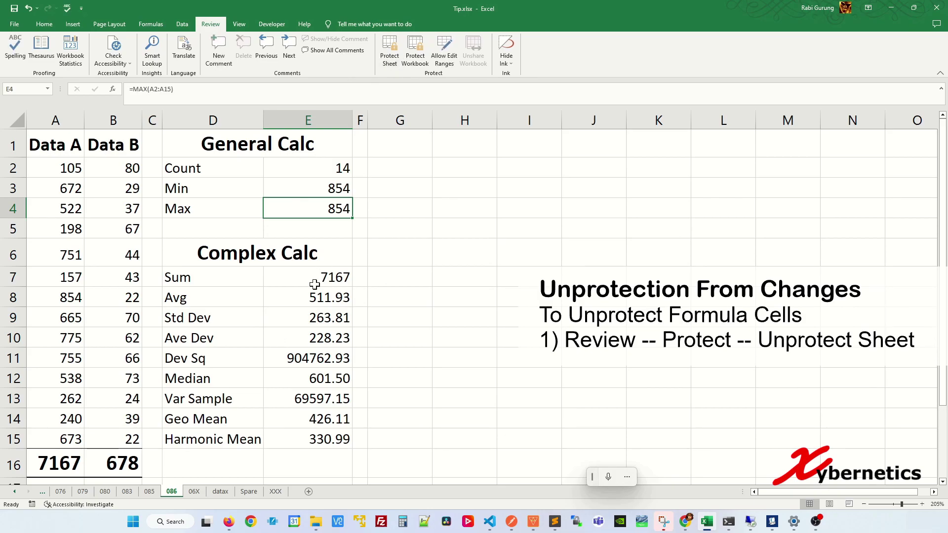
pyautogui.click(305, 341)
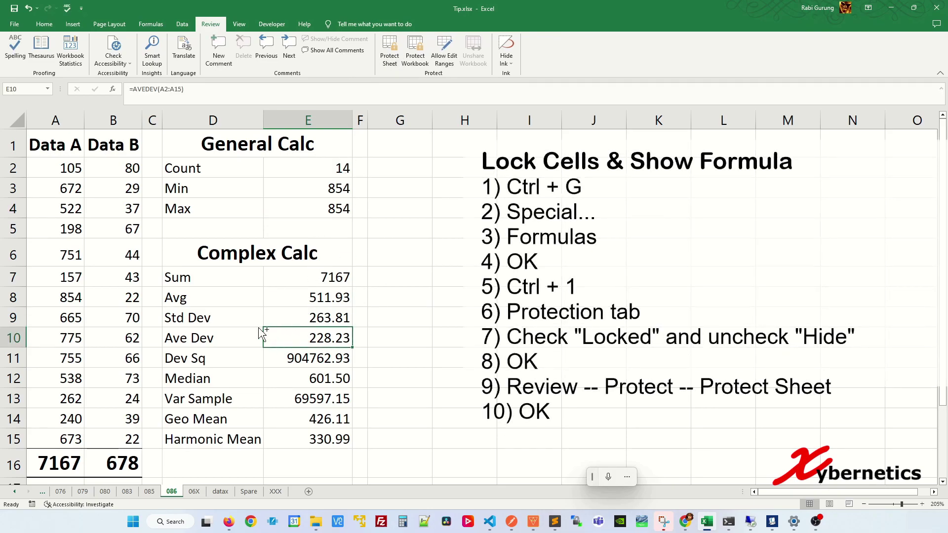
# Step: Select all formula cells with Go To Special and turn off their Hidden protection option
pyautogui.hotkey('ctrl', 'g')
pyautogui.click(172, 321)
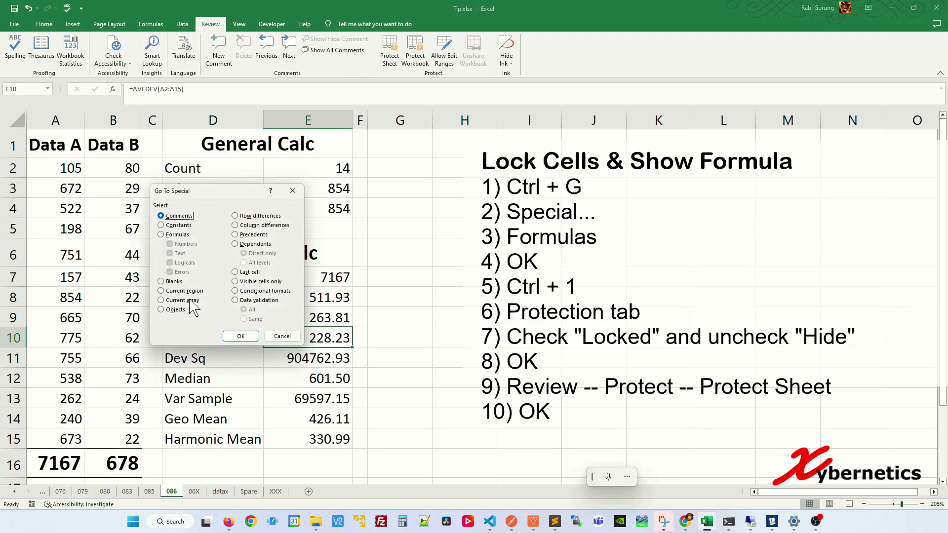
pyautogui.click(177, 235)
pyautogui.click(240, 336)
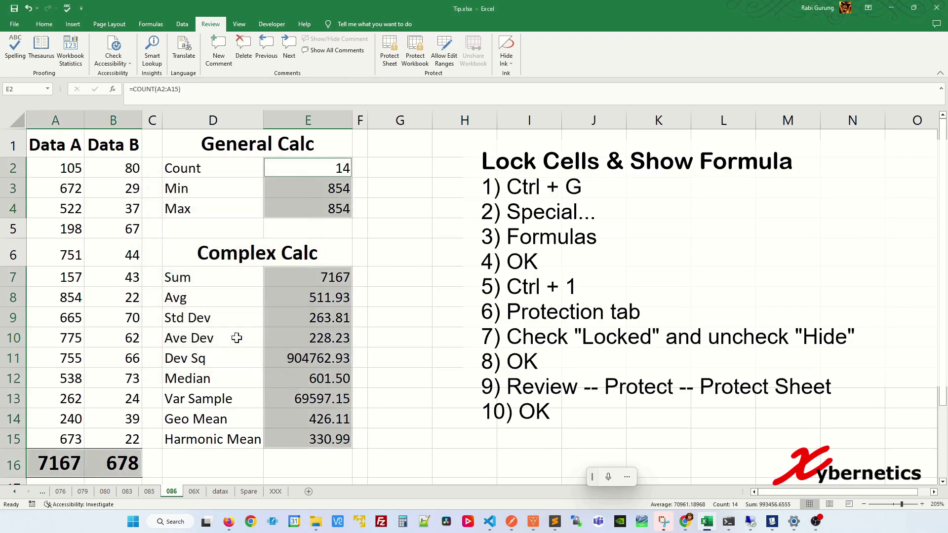
pyautogui.hotkey('ctrl', '1')
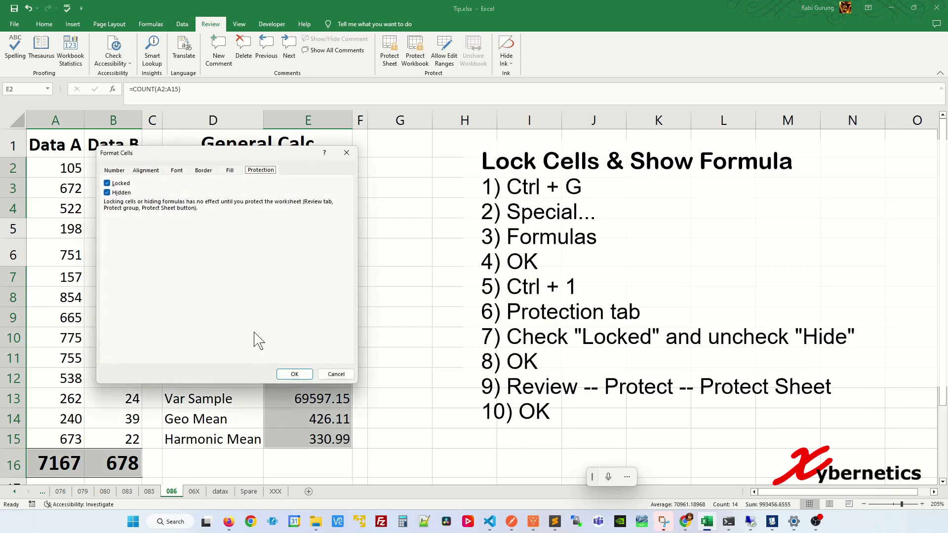
pyautogui.click(121, 194)
pyautogui.click(294, 374)
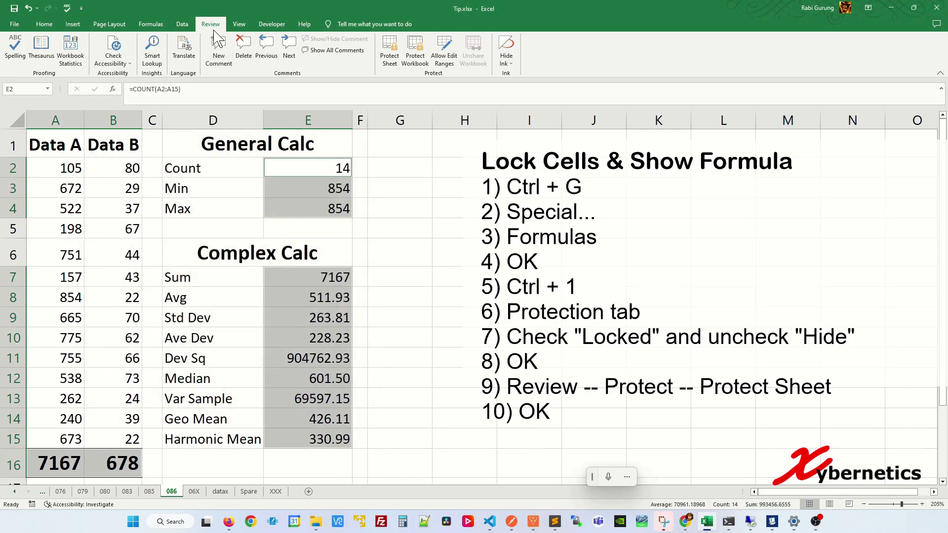
# Step: Protect the sheet again without a password and select the empty cell G10
pyautogui.click(390, 49)
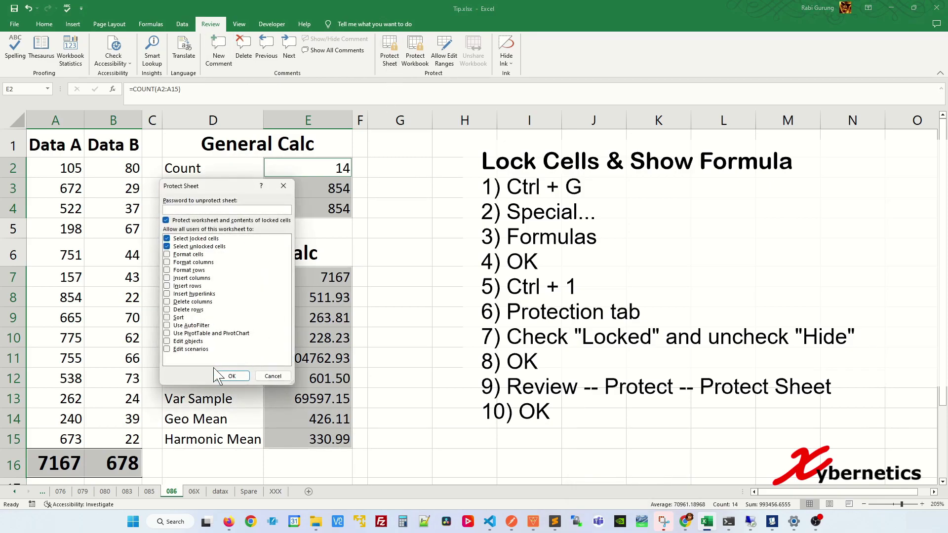
pyautogui.click(232, 377)
pyautogui.click(392, 339)
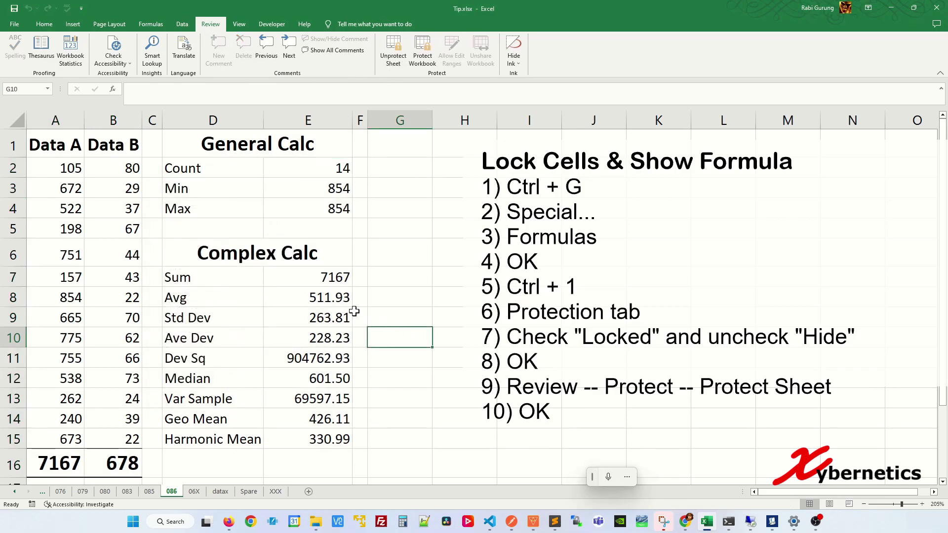
# Step: Examine the formulas behind the Complex Calc results in E7:E11 on the protected sheet
pyautogui.click(325, 274)
pyautogui.press('Down')
pyautogui.press('Down')
pyautogui.press('Down')
pyautogui.press('Down')
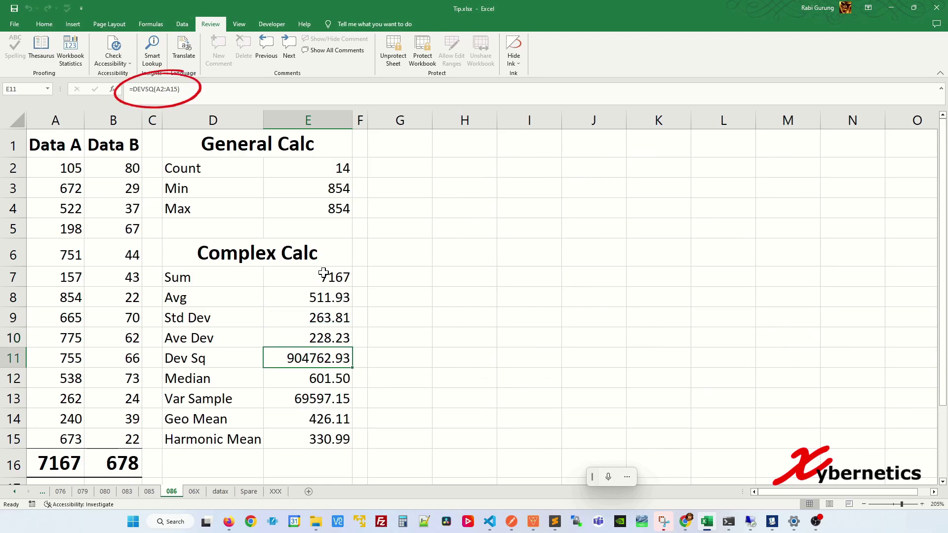
pyautogui.press('Up')
pyautogui.press('Up')
pyautogui.press('Up')
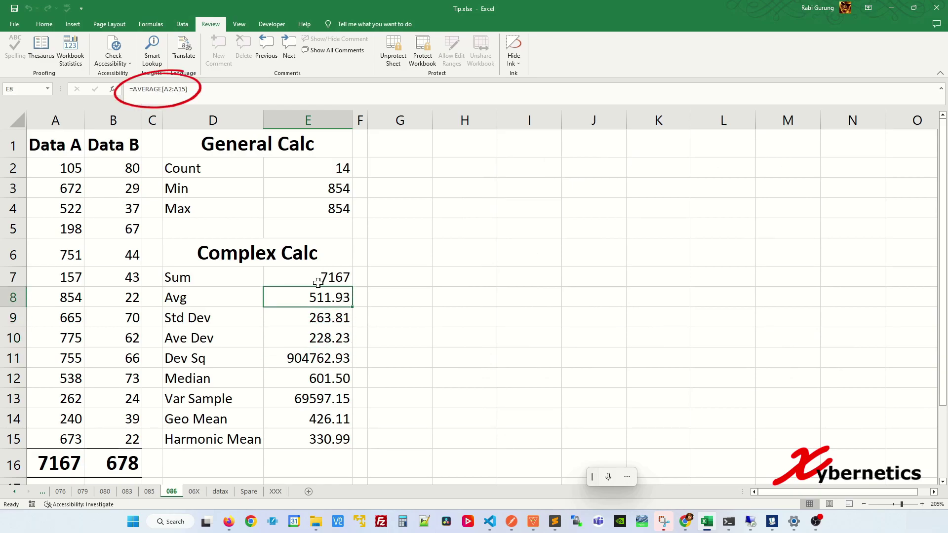
# Step: Try to edit the average formula in E8 and examine the formula behind the Max result in E4
pyautogui.doubleClick(317, 296)
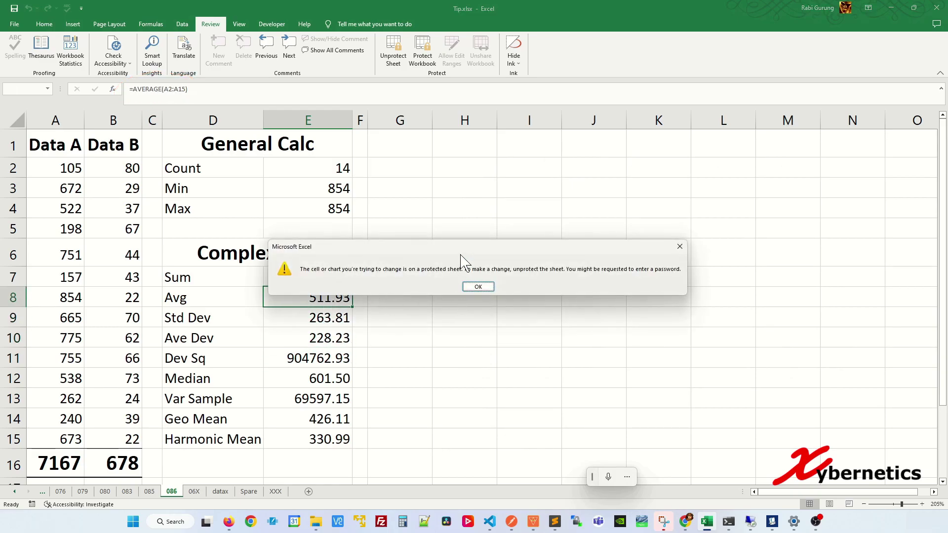
pyautogui.click(485, 284)
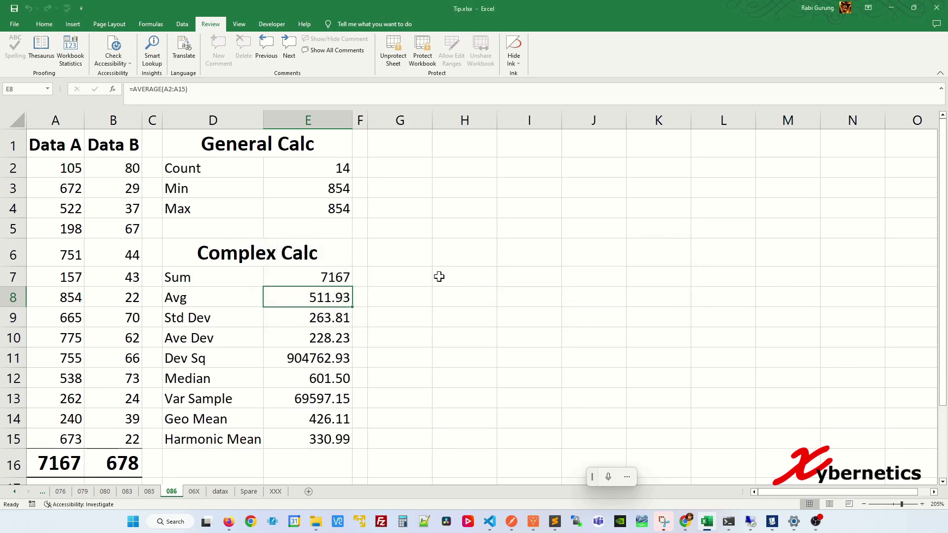
pyautogui.press('Up')
pyautogui.press('Up')
pyautogui.press('Up')
pyautogui.press('Up')
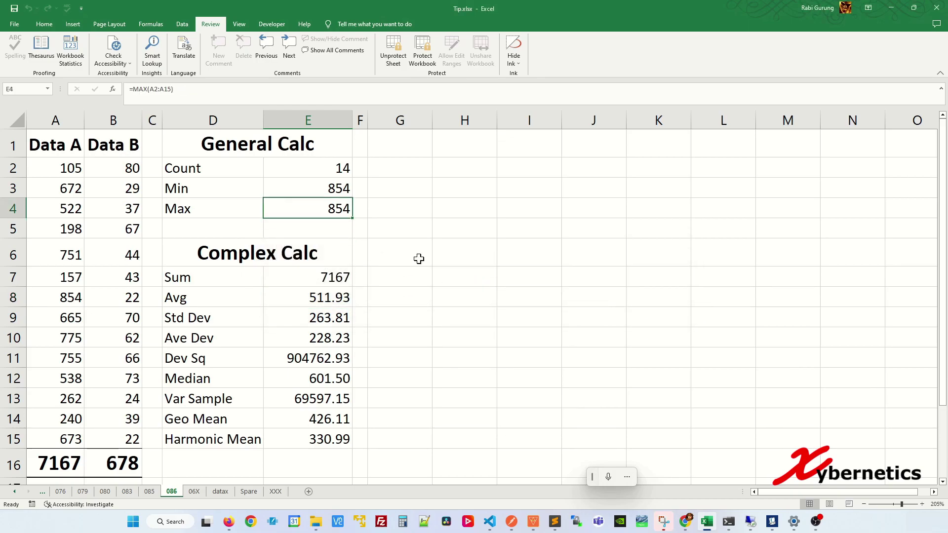
# Step: Unprotect the sheet and select all cells containing formulas with Go To Special
pyautogui.click(342, 189)
pyautogui.click(334, 208)
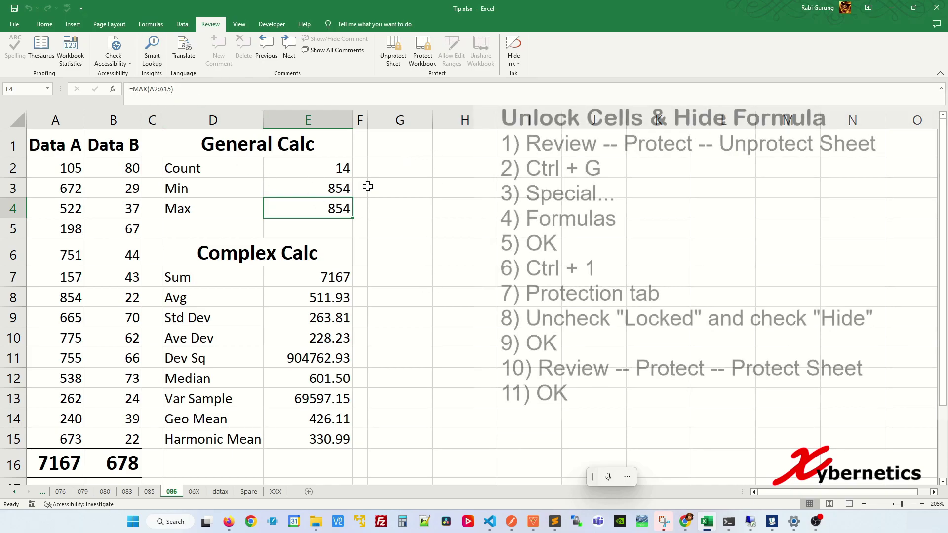
pyautogui.click(393, 51)
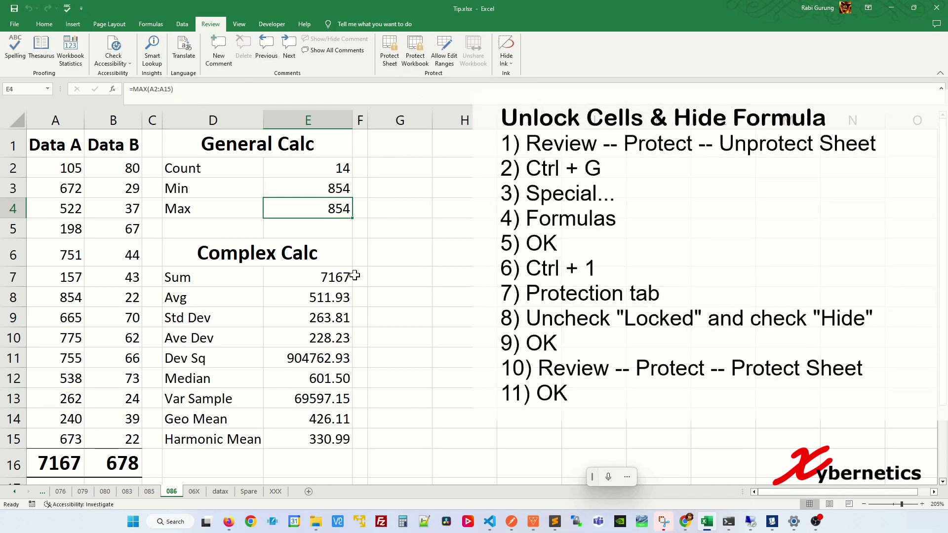
pyautogui.hotkey('ctrl', 'g')
pyautogui.click(182, 323)
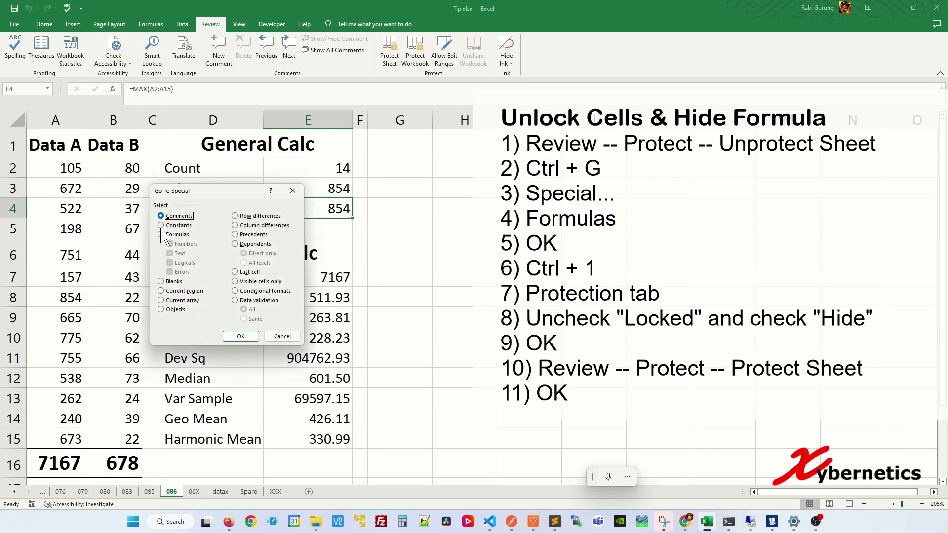
pyautogui.click(161, 235)
pyautogui.click(240, 336)
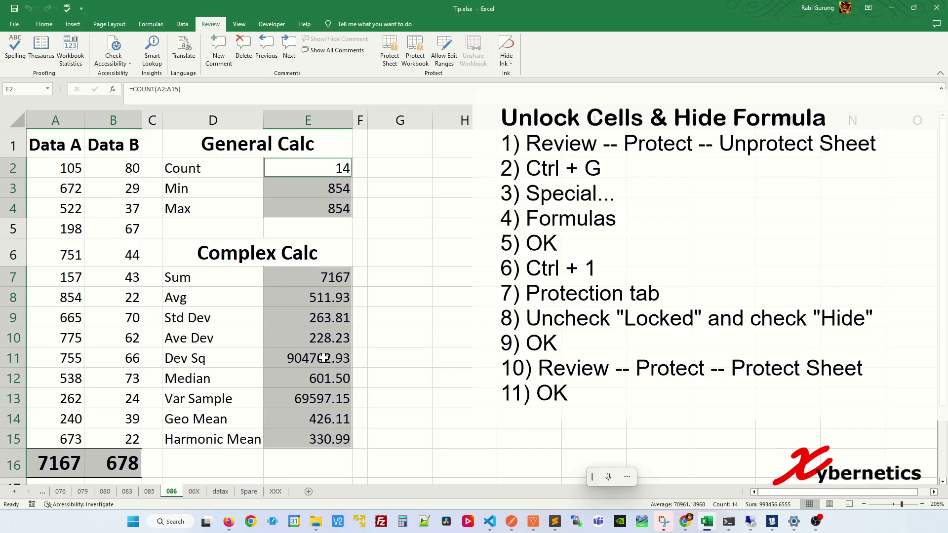
# Step: Turn on Hidden and turn off Locked in the protection settings of the selected formula cells
pyautogui.hotkey('ctrl', '1')
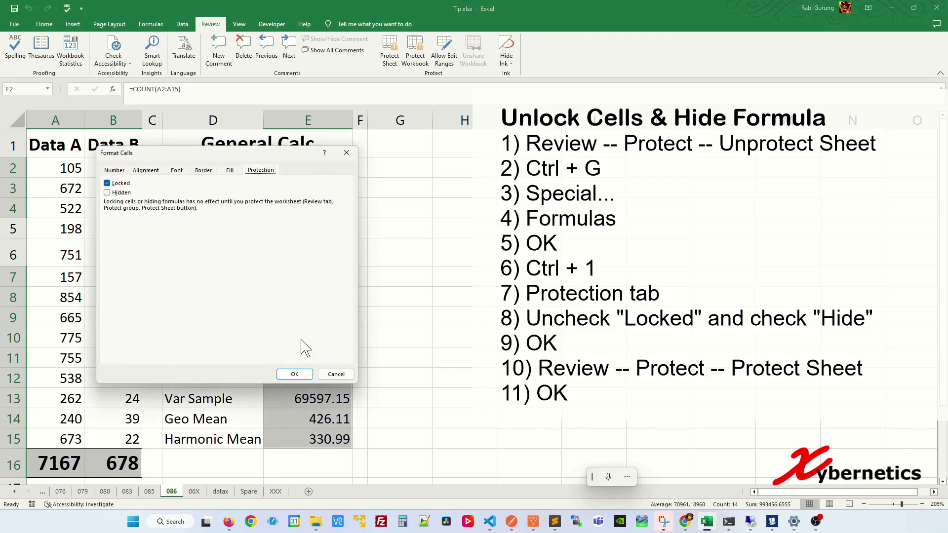
pyautogui.click(129, 193)
pyautogui.click(125, 184)
pyautogui.click(295, 374)
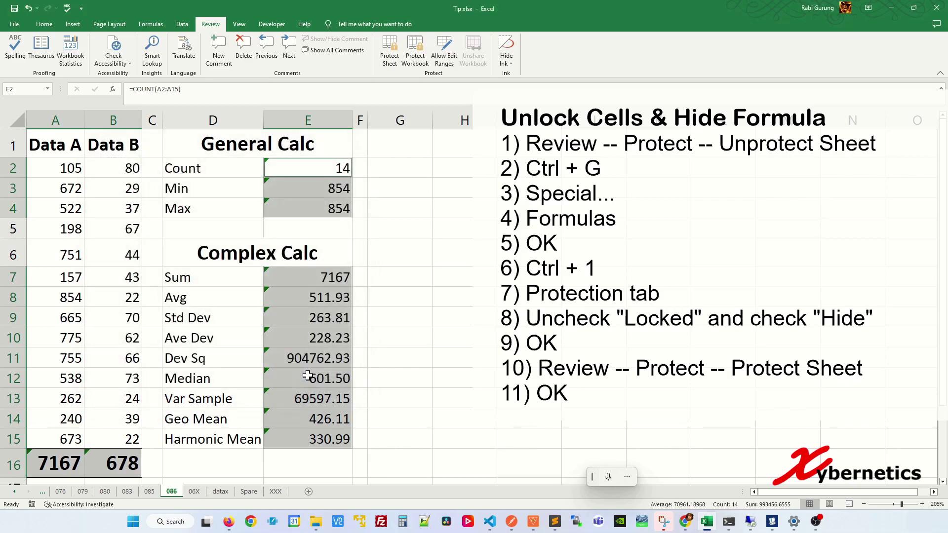
# Step: Protect the sheet without a password and check whether the Count and Min formulas in E2 and E3 are hidden
pyautogui.click(389, 52)
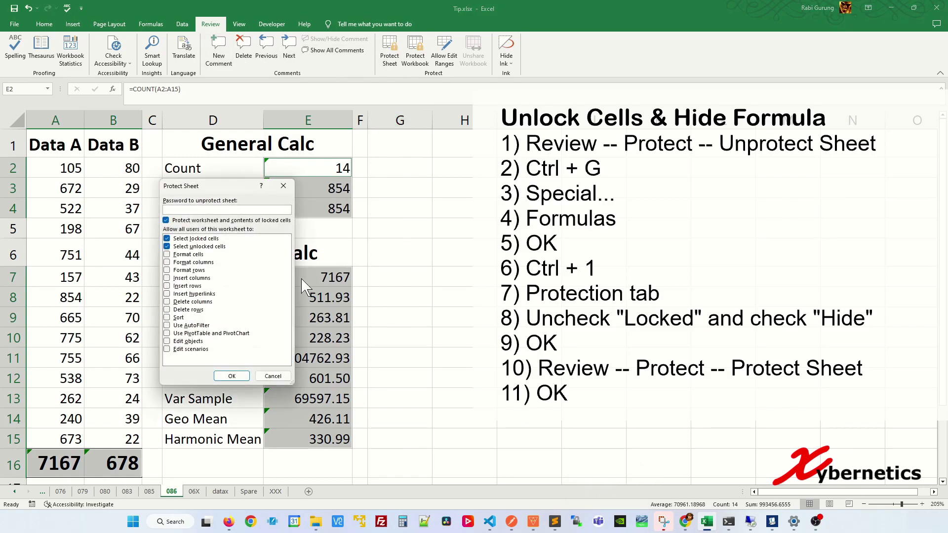
pyautogui.click(217, 375)
pyautogui.click(408, 341)
pyautogui.click(335, 174)
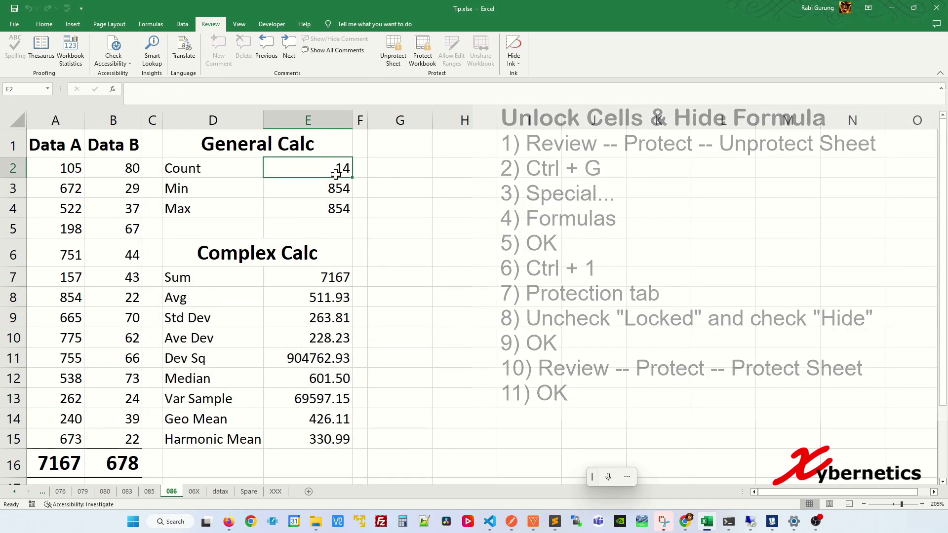
pyautogui.click(314, 191)
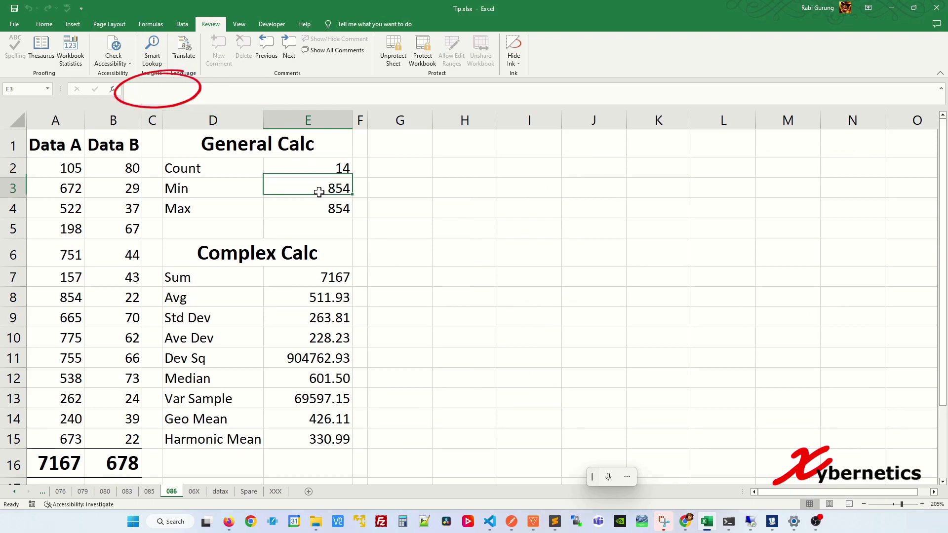
# Step: Overwrite the unlocked results in E9, E10 and E11 with abc, bc and def
pyautogui.click(329, 325)
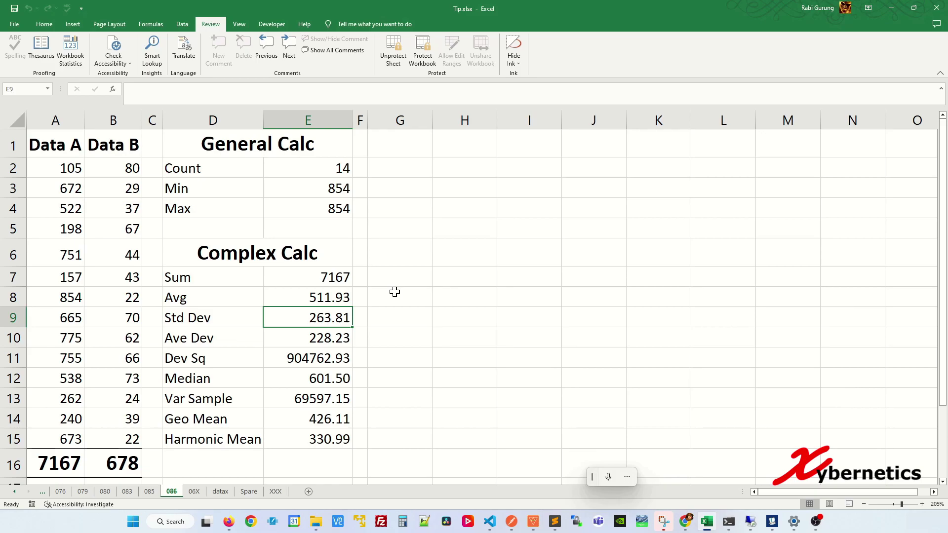
pyautogui.write('abc')
pyautogui.press('Return')
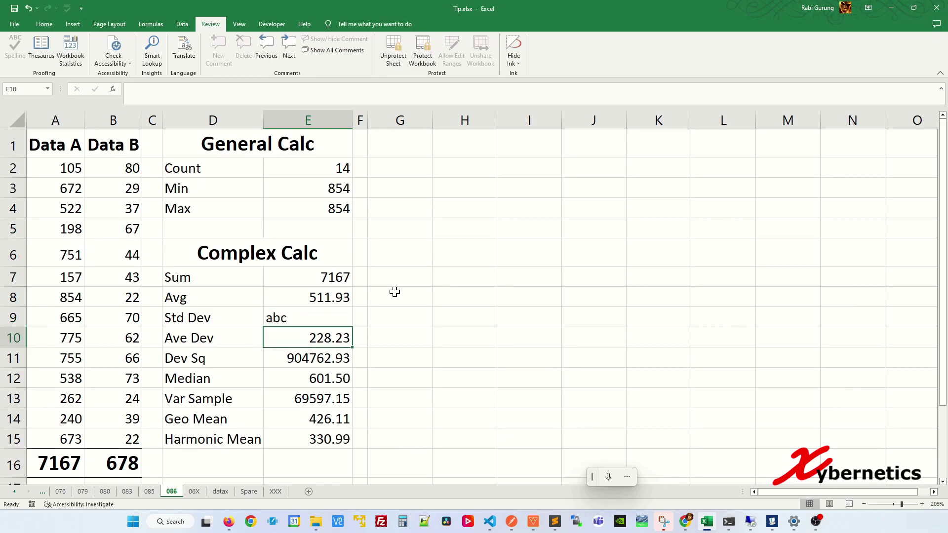
pyautogui.write('bc')
pyautogui.press('Return')
pyautogui.write('def')
pyautogui.press('Return')
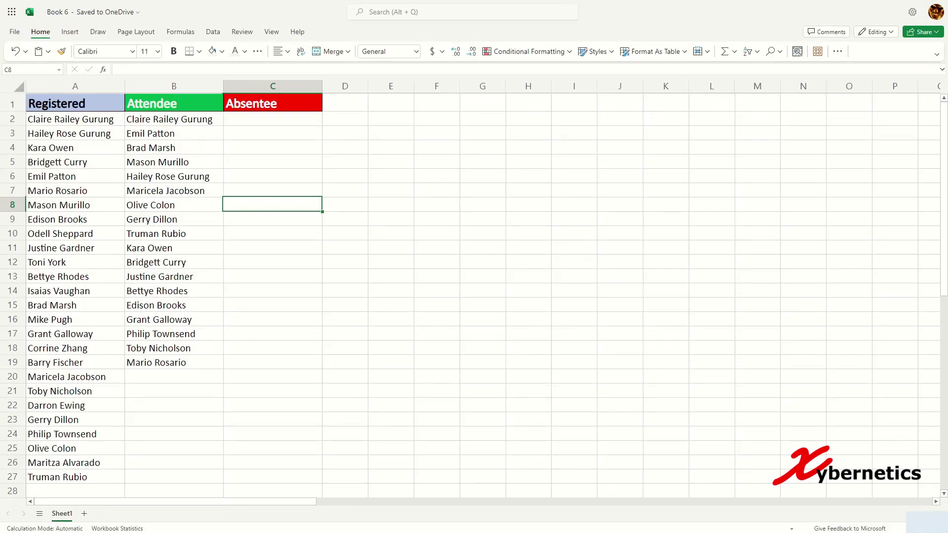
# Step: In the Book 6 workbook, examine the registered names in A2:A27 and the attendee names in B2:B19
pyautogui.click(259, 262)
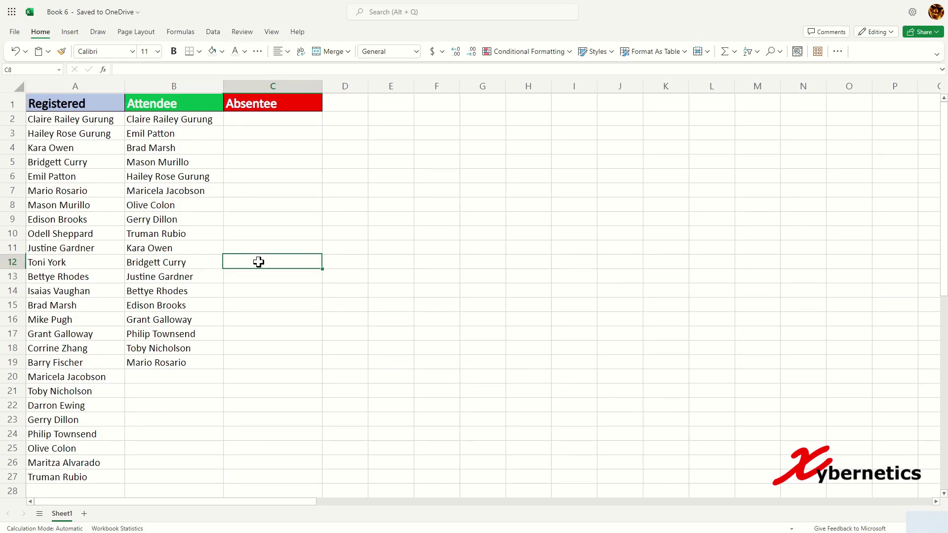
pyautogui.moveTo(101, 121); pyautogui.dragTo(91, 476)
pyautogui.moveTo(189, 123); pyautogui.dragTo(195, 359)
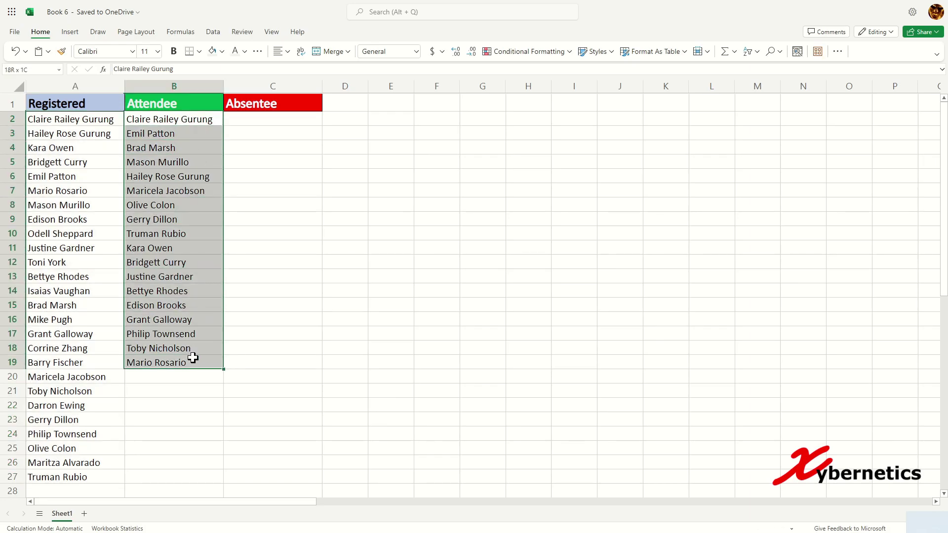
pyautogui.click(293, 219)
# Step: List the absentees by entering =FILTER(A2:A27,NOT(COUNTIF(B2:B19,A2:A27))) in C2
pyautogui.click(281, 118)
pyautogui.write('=')
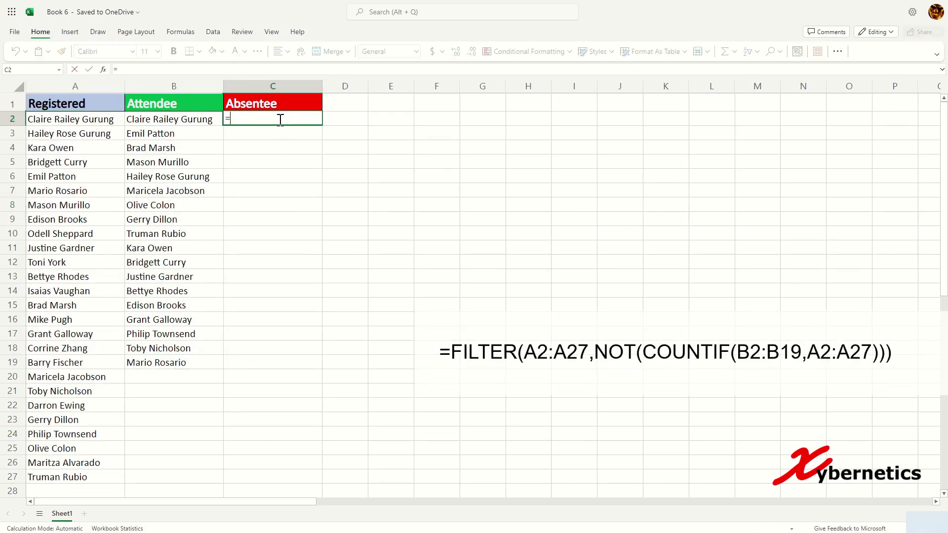
pyautogui.write('FILTER(')
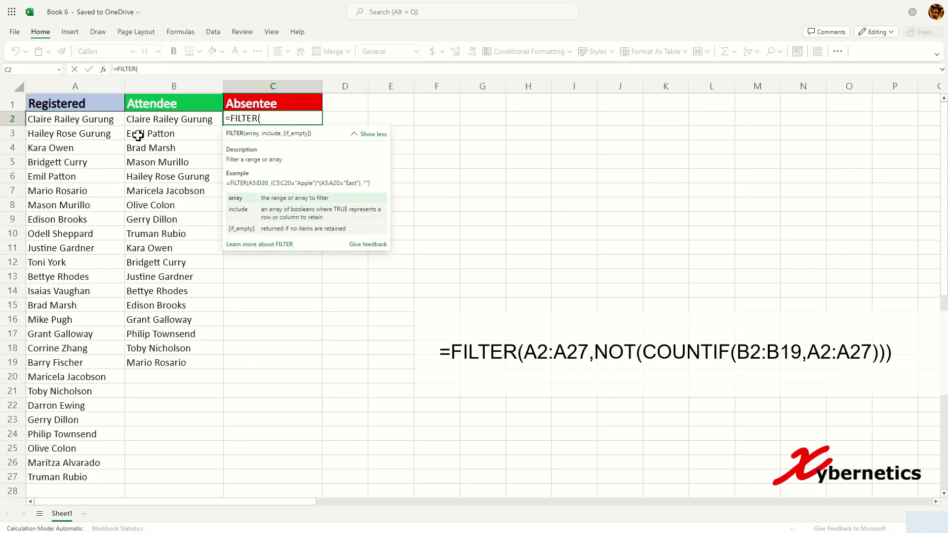
pyautogui.moveTo(116, 125); pyautogui.dragTo(93, 477)
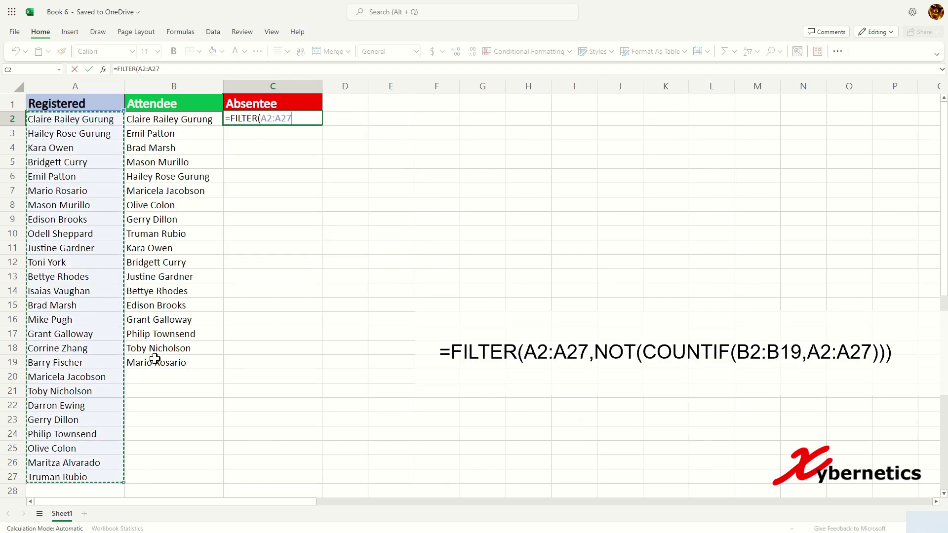
pyautogui.write(',NOT(')
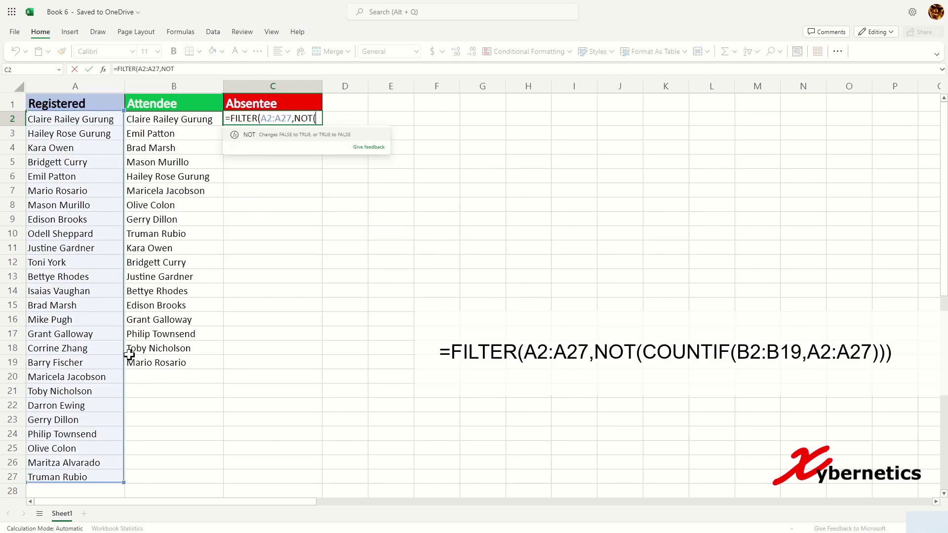
pyautogui.write('COUNTIF')
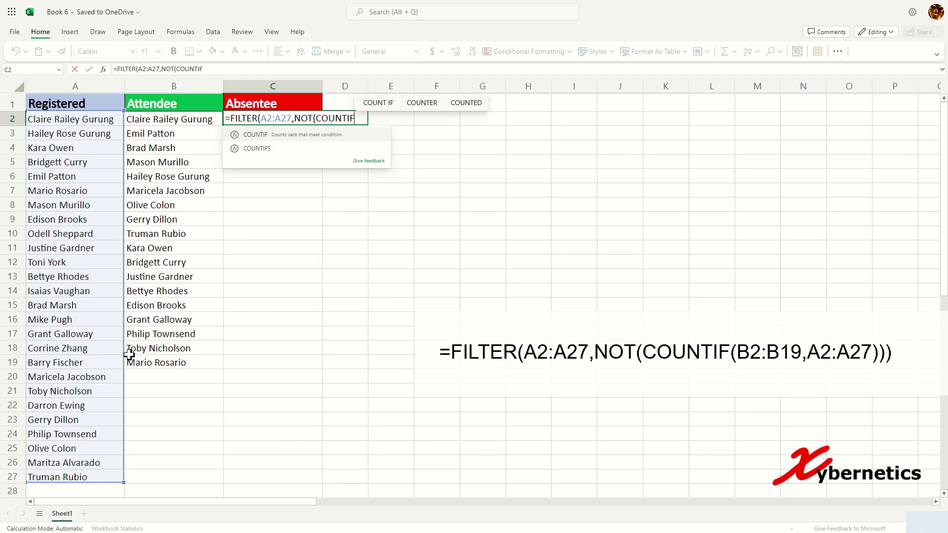
pyautogui.write('(')
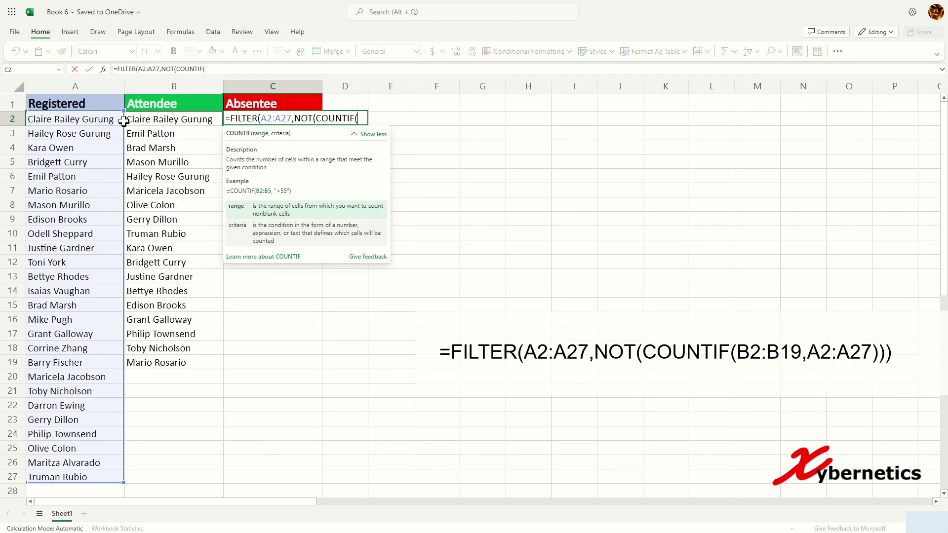
pyautogui.moveTo(157, 120); pyautogui.dragTo(187, 363)
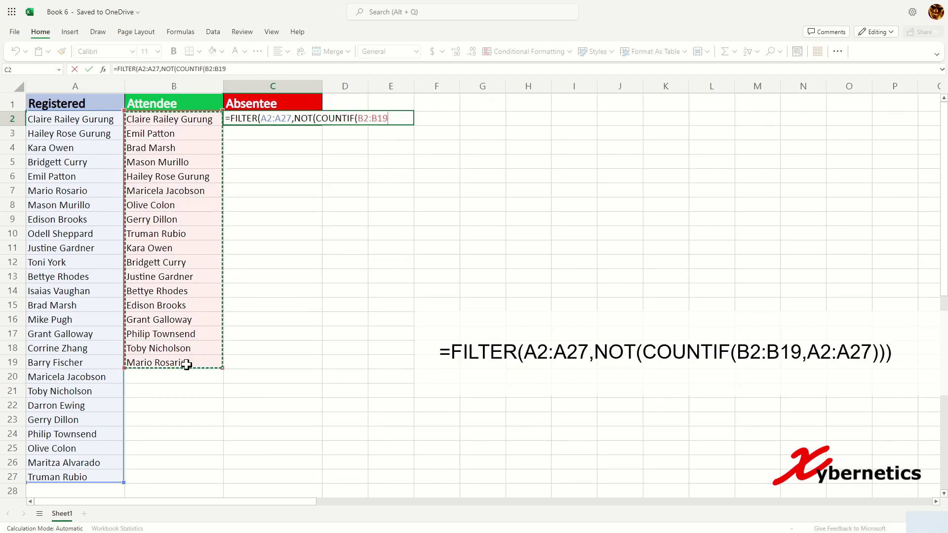
pyautogui.write(',')
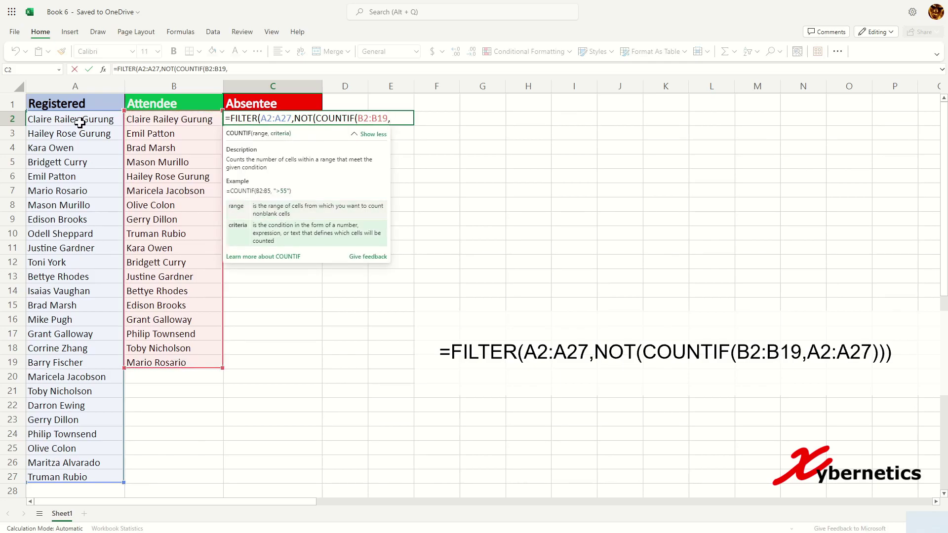
pyautogui.moveTo(80, 123); pyautogui.dragTo(85, 479)
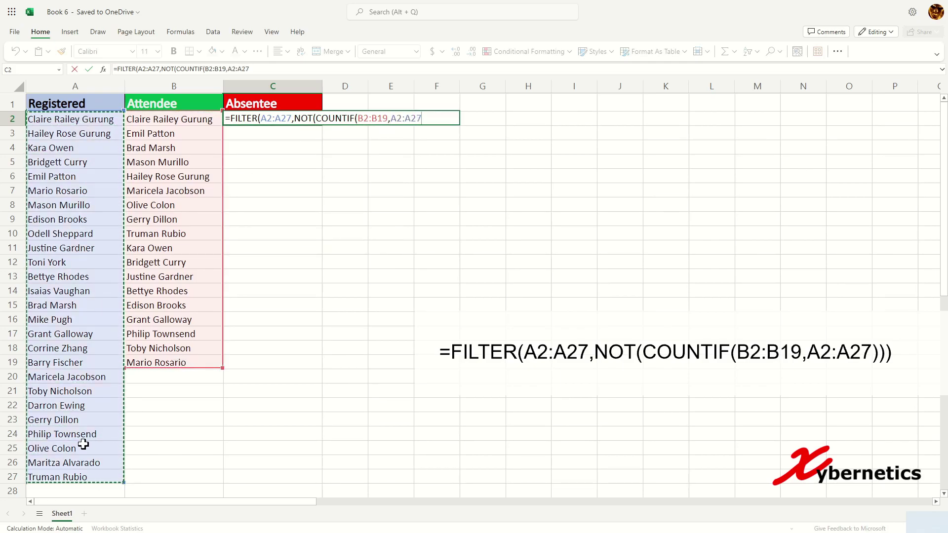
pyautogui.write(')')
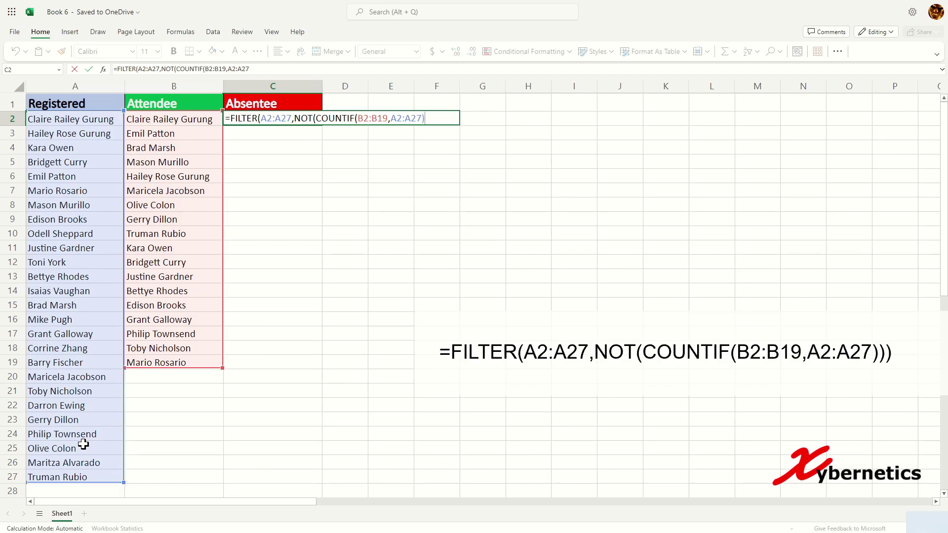
pyautogui.write('))')
pyautogui.press('Return')
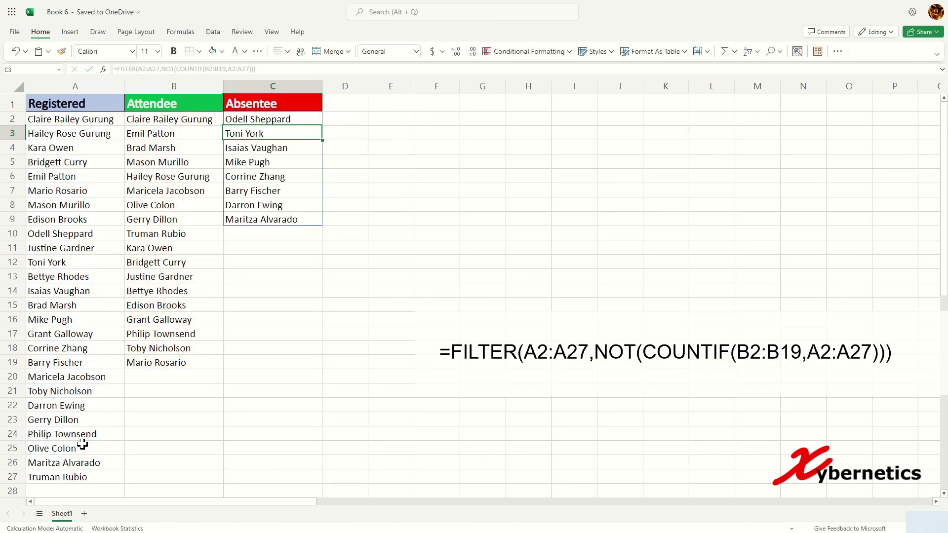
pyautogui.click(320, 354)
pyautogui.click(299, 349)
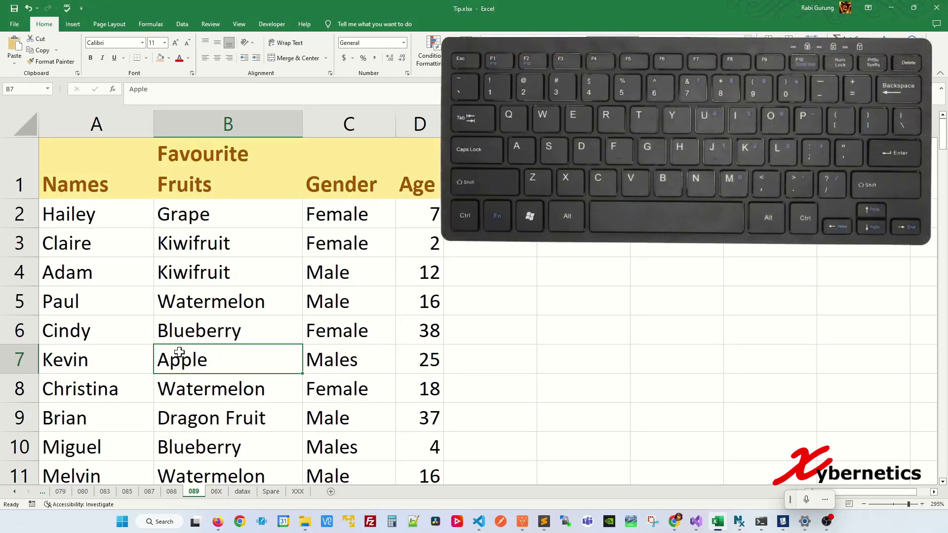
# Step: On sheet 089 of Tip.xlsx, browse the list of existing fruits for B7 and enter Pear in that cell
pyautogui.hotkey('alt', 'Down')
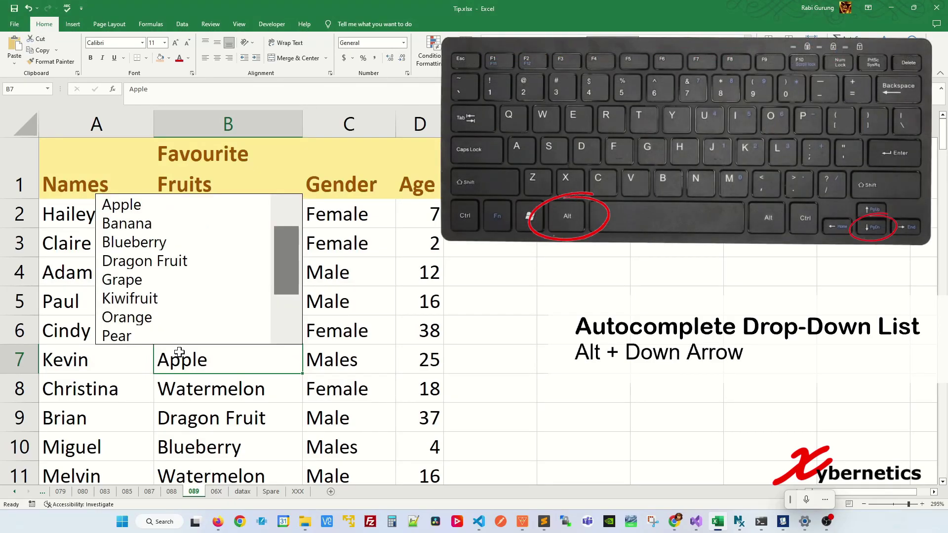
pyautogui.scroll(-1, 290, 284)
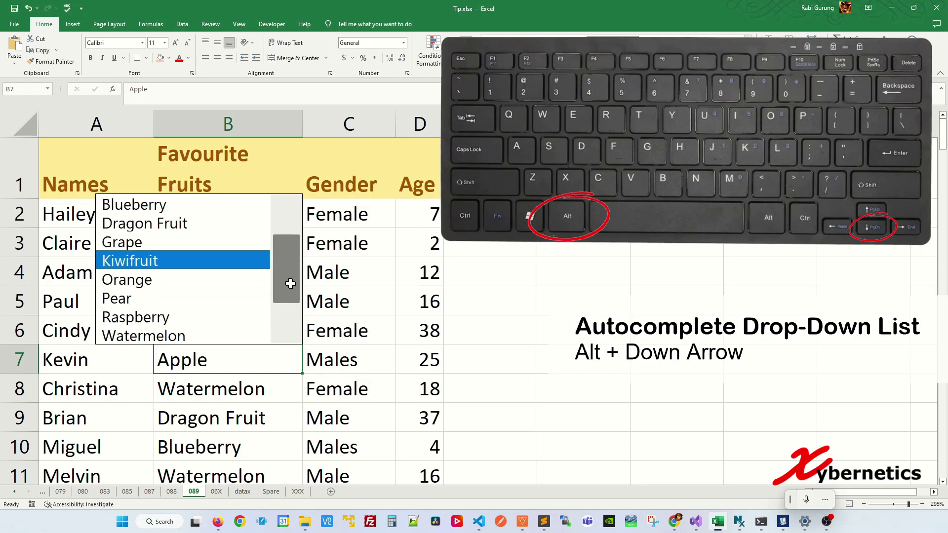
pyautogui.click(208, 360)
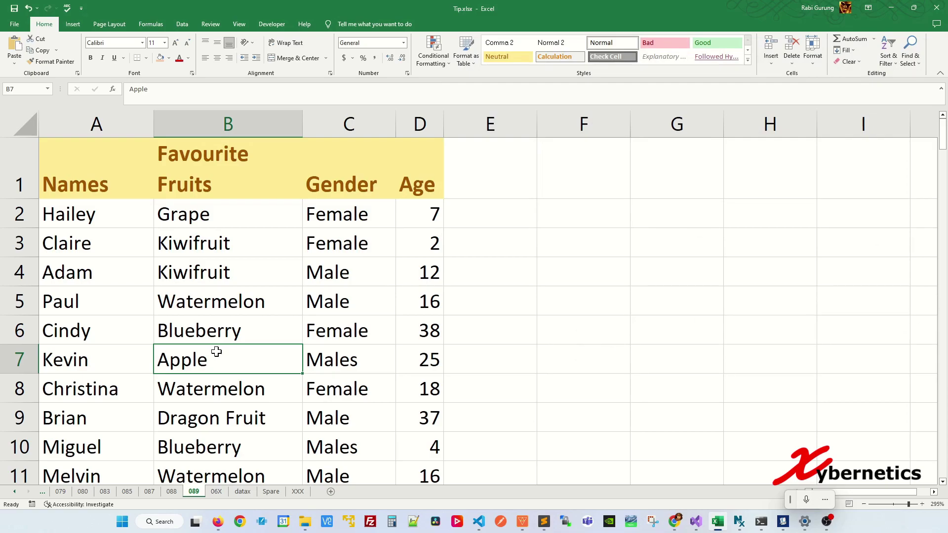
pyautogui.write('Pe')
pyautogui.press('Return')
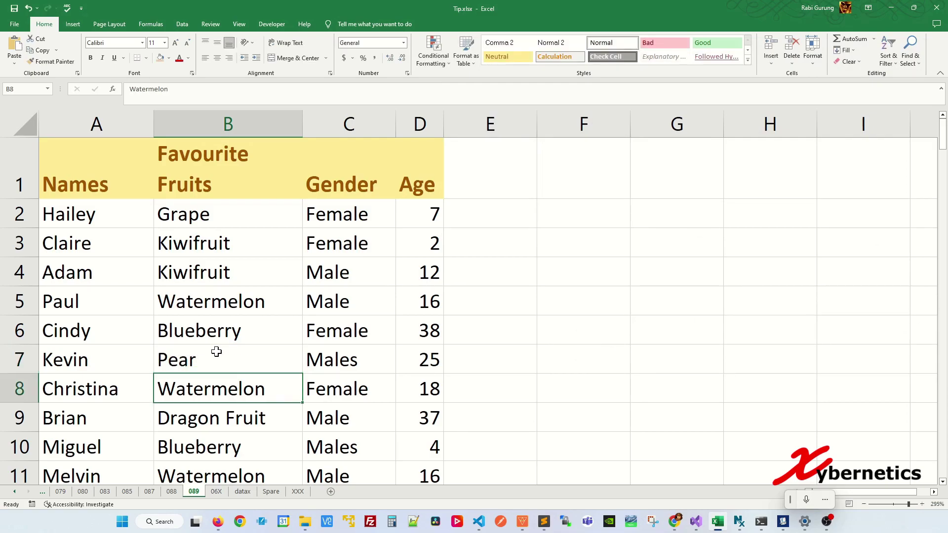
# Step: Set the favourite fruit in B7 to Blueberry, picked from the list of existing column entries
pyautogui.click(217, 351)
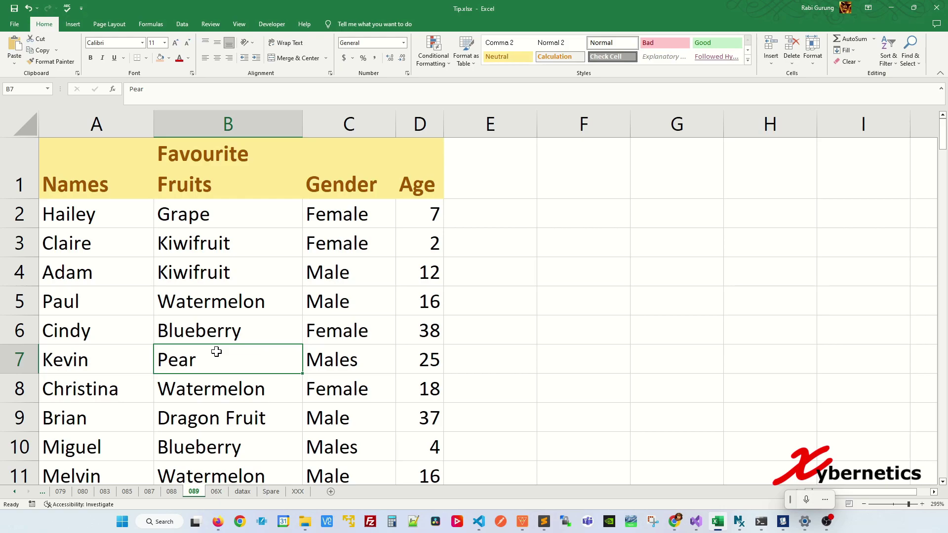
pyautogui.hotkey('alt', 'Down')
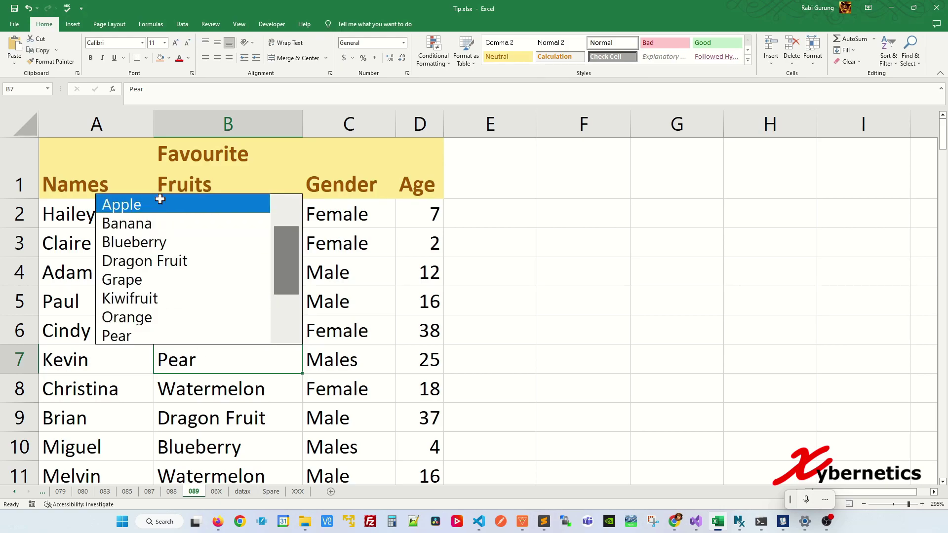
pyautogui.click(136, 243)
pyautogui.press('Down')
pyautogui.press('Down')
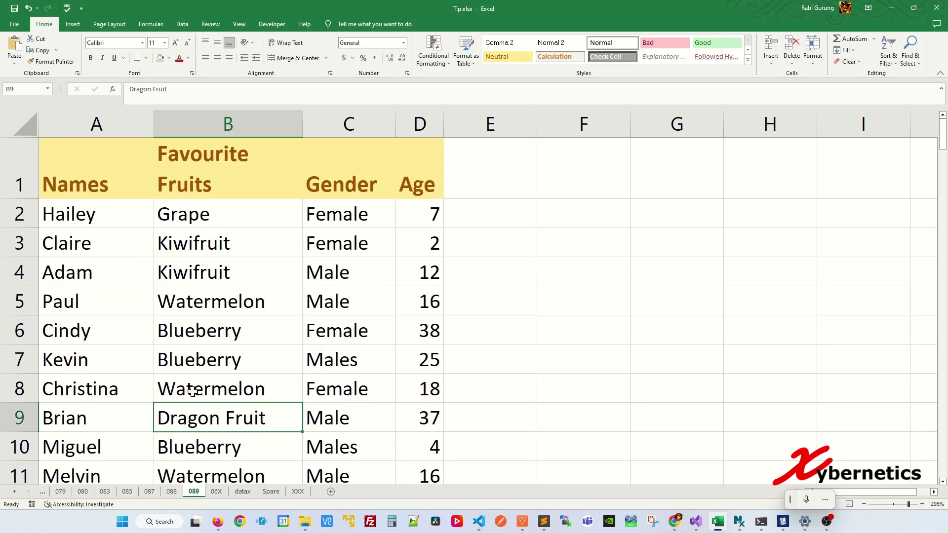
# Step: Run a spell check on the entire Gender column
pyautogui.click(361, 124)
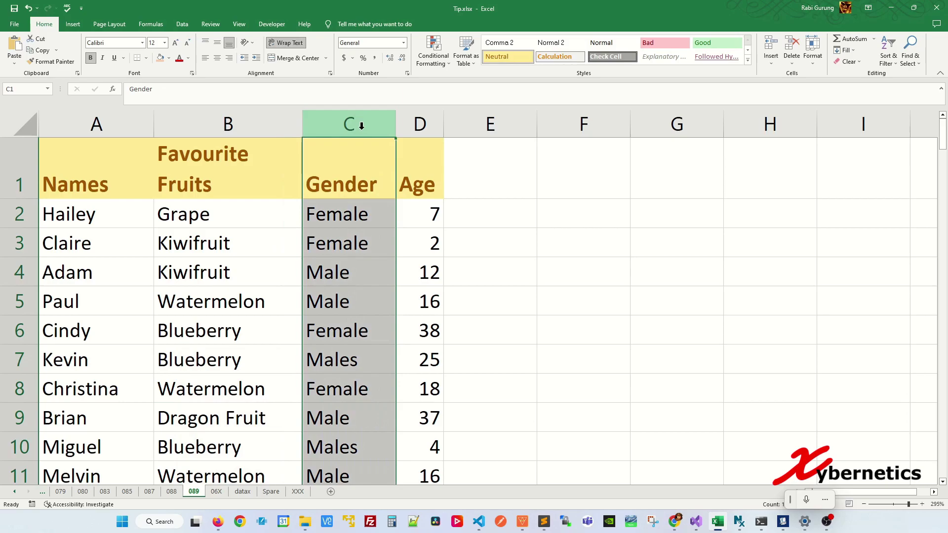
pyautogui.press('F7')
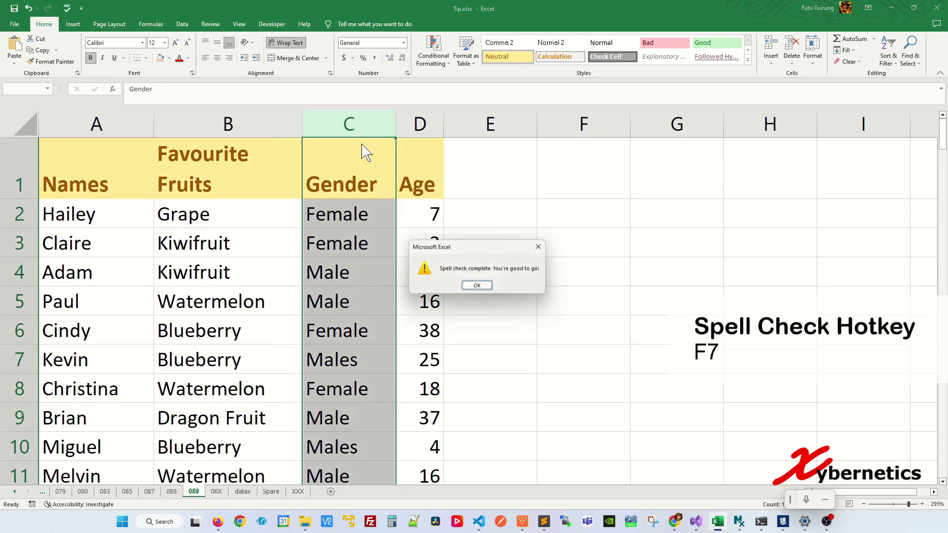
# Step: Dismiss the spell check notice and view the list of existing Gender entries for C6 without changing the cell
pyautogui.click(478, 287)
pyautogui.click(360, 329)
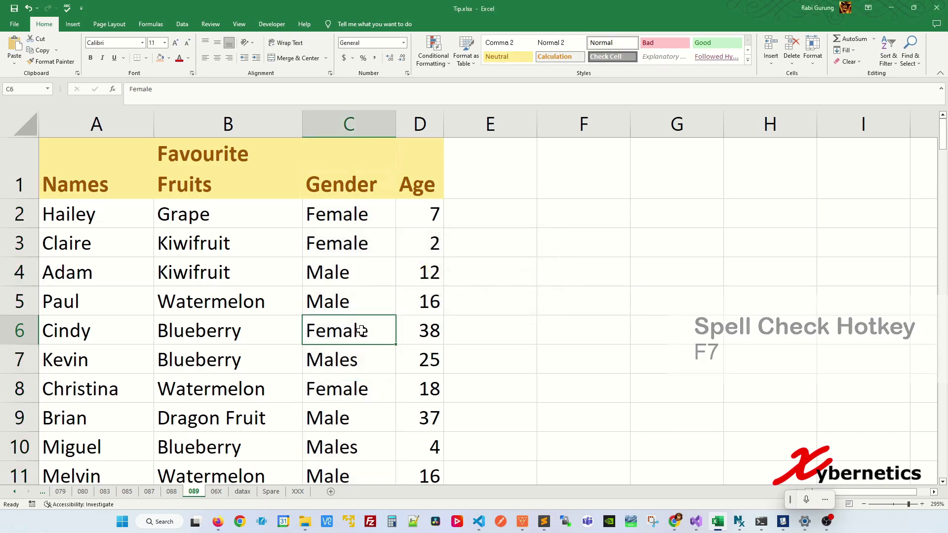
pyautogui.hotkey('alt', 'Down')
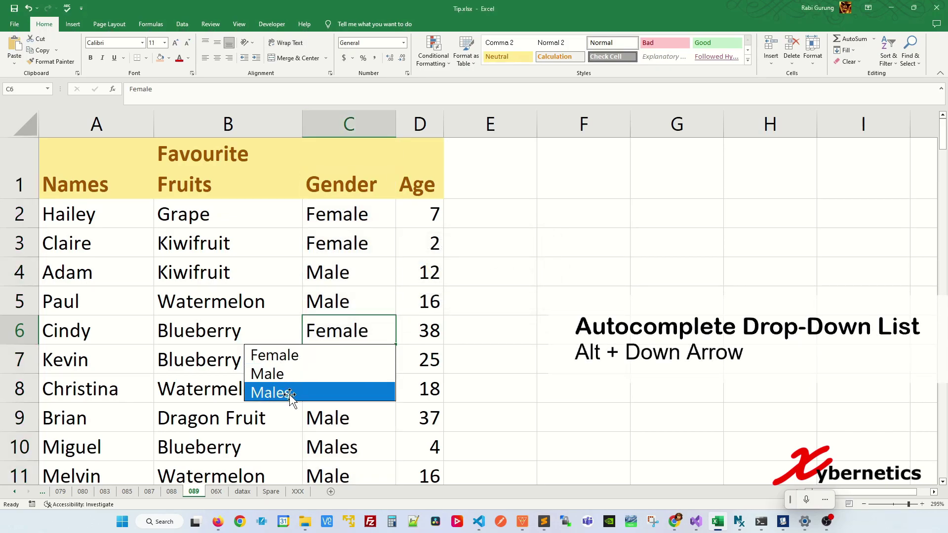
pyautogui.press('Escape')
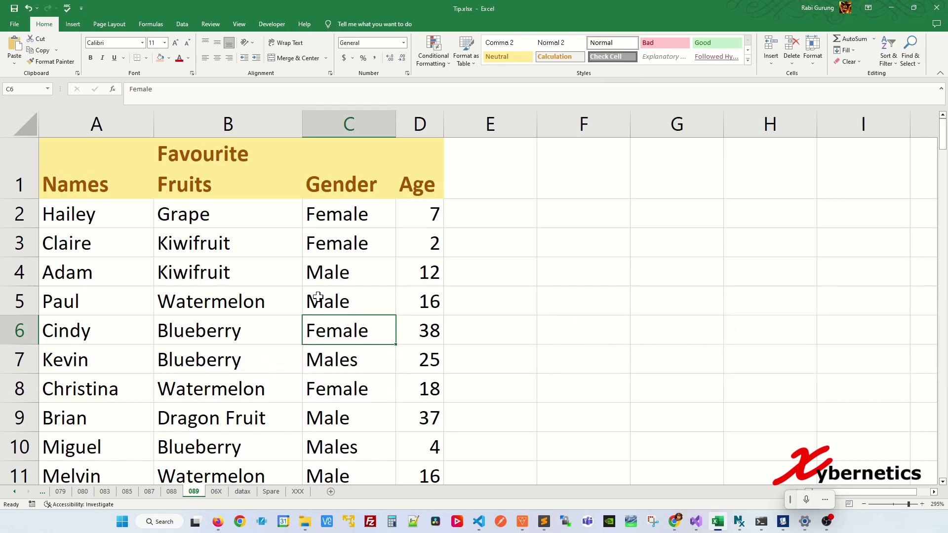
# Step: Replace every occurrence of Males with Male across the sheet using Find and Replace
pyautogui.hotkey('ctrl', 'h')
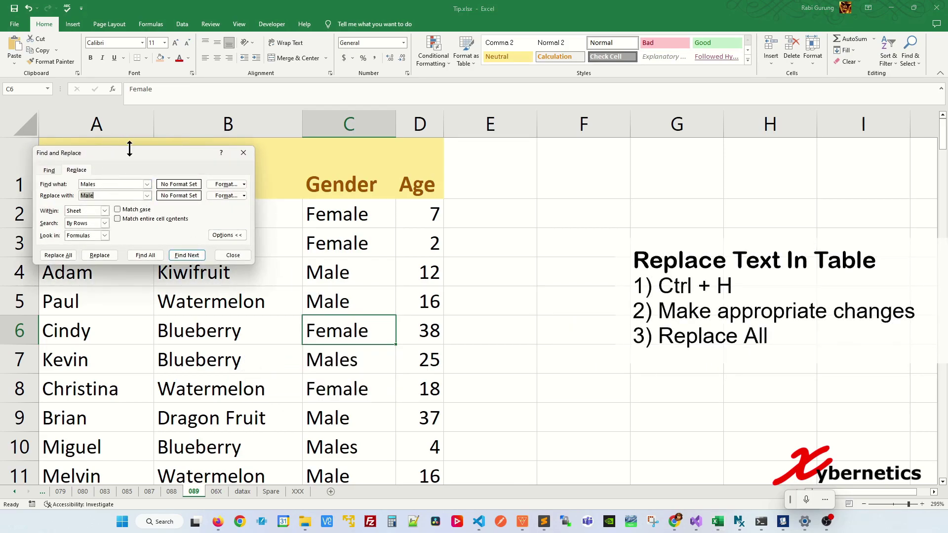
pyautogui.moveTo(131, 150); pyautogui.dragTo(178, 166)
pyautogui.click(139, 200)
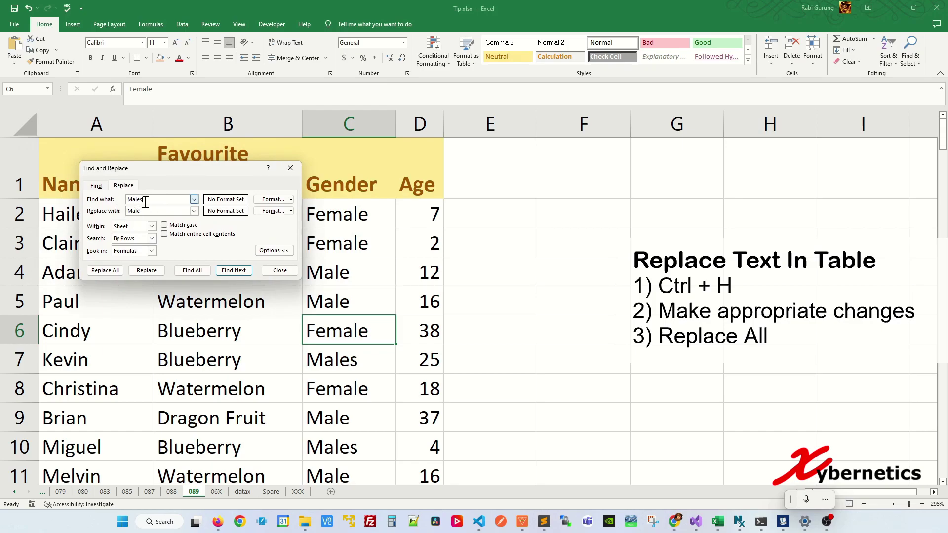
pyautogui.click(106, 271)
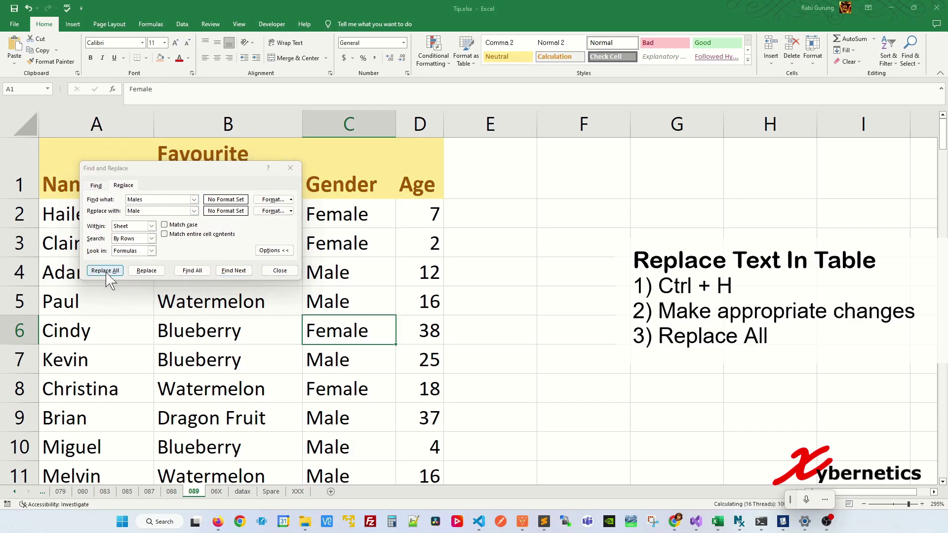
pyautogui.click(483, 287)
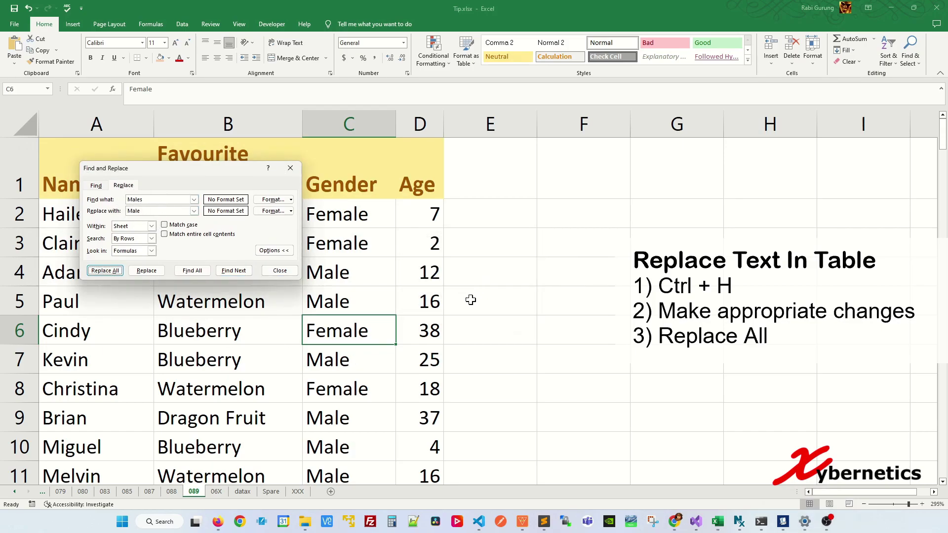
pyautogui.click(280, 271)
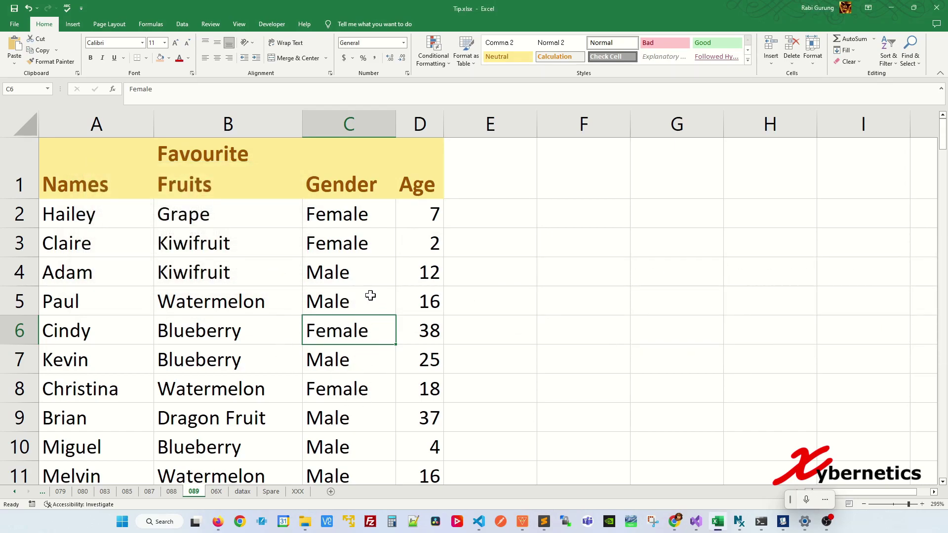
# Step: Check the autocomplete lists for the Age cells D4 and D7, leaving both cells as they are
pyautogui.click(422, 289)
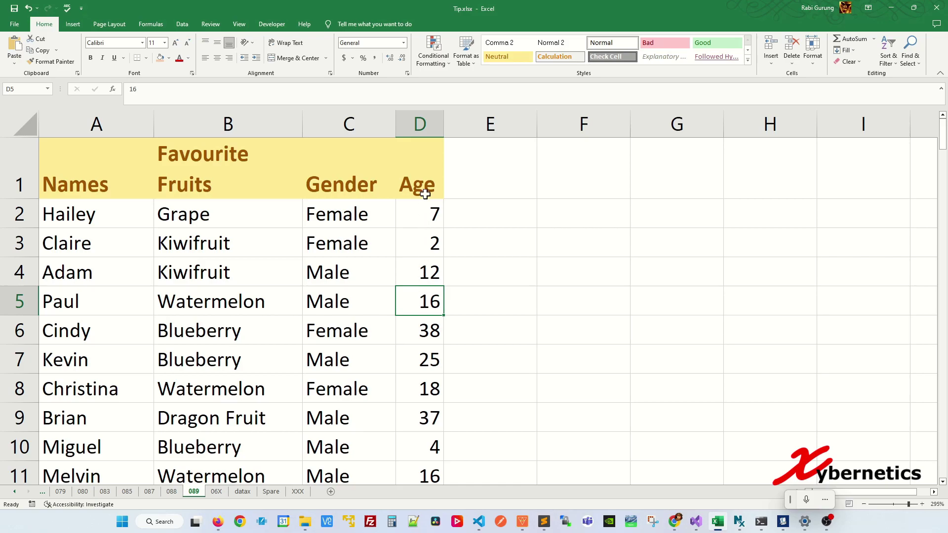
pyautogui.click(423, 261)
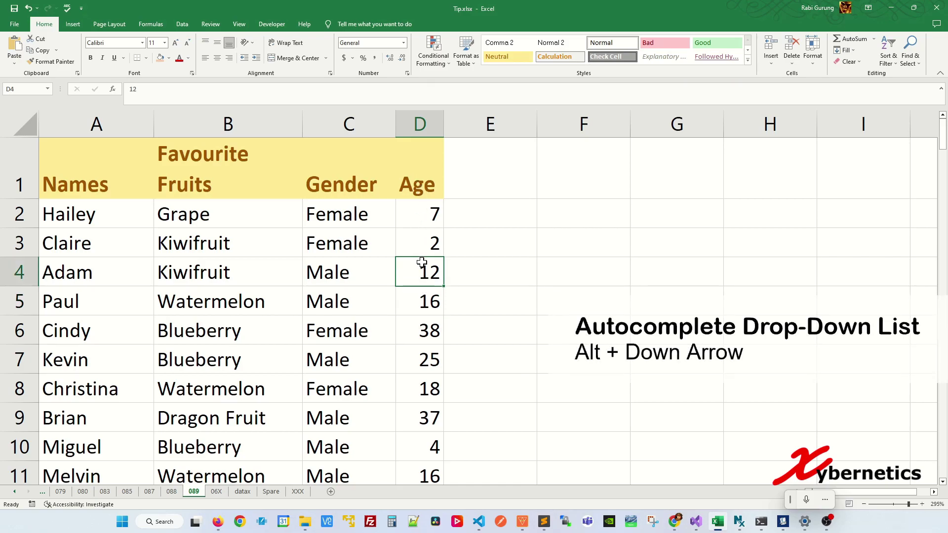
pyautogui.hotkey('alt', 'Down')
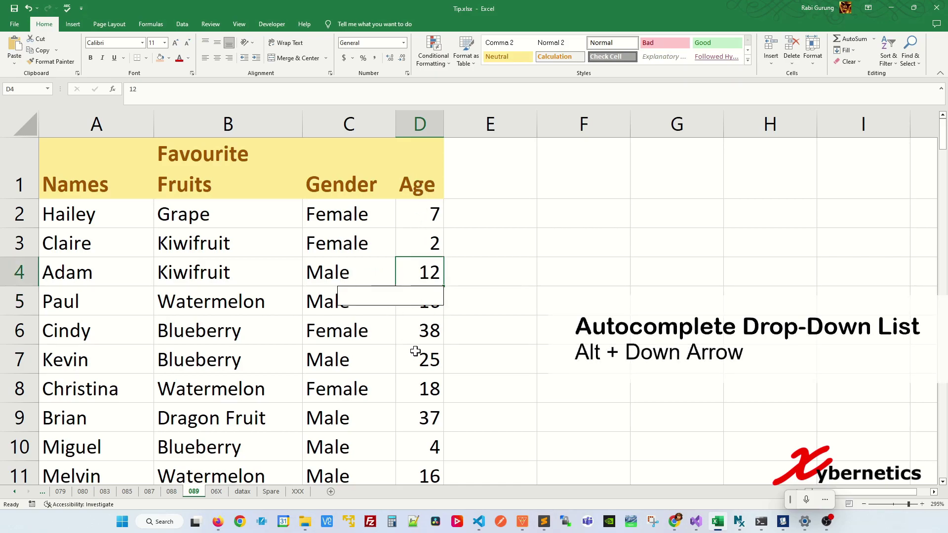
pyautogui.press('Escape')
pyautogui.click(427, 357)
pyautogui.hotkey('alt', 'Down')
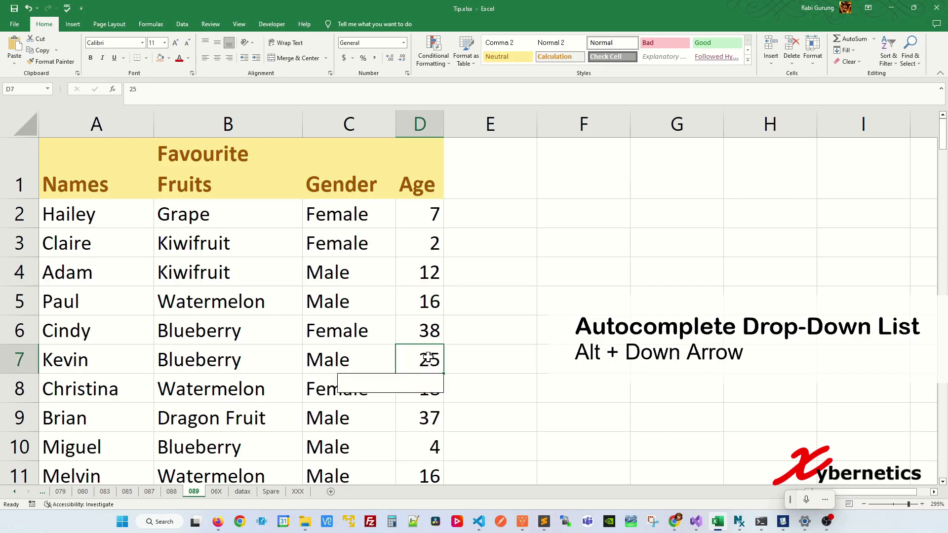
pyautogui.press('Escape')
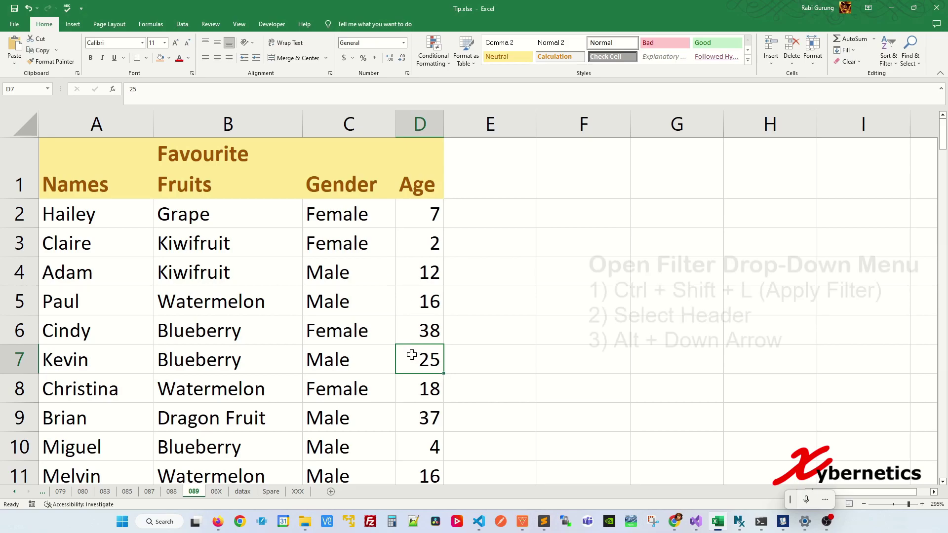
# Step: Apply filtering to the table and open the filter menu of the Gender header
pyautogui.click(356, 177)
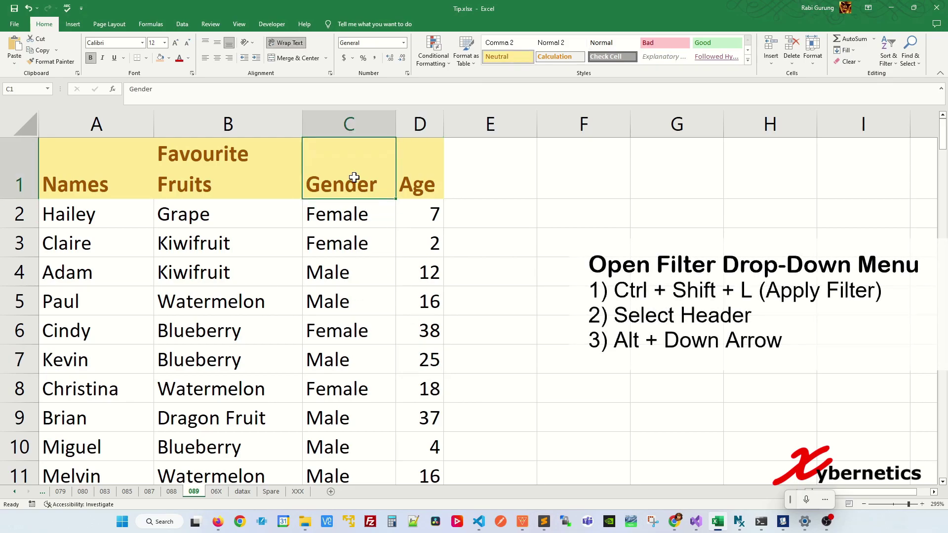
pyautogui.hotkey('ctrl', 'shift', 'l')
pyautogui.hotkey('alt', 'Down')
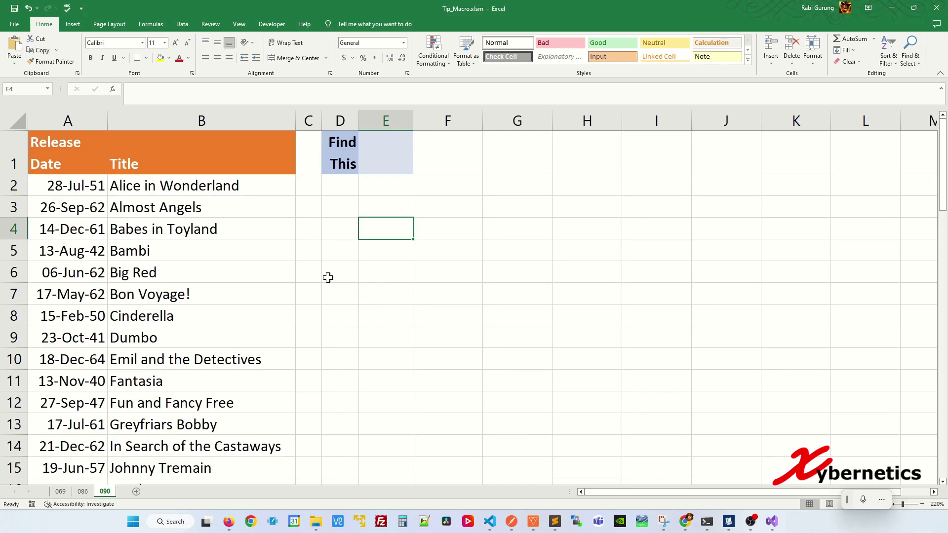
# Step: On sheet 090 of Tip_Macro.xlsm, start a conditional formatting rule for the whole table with the formula =AND(ISNUMBER(SEARCH($E$1,$B1)),$E$1<>"")
pyautogui.click(160, 271)
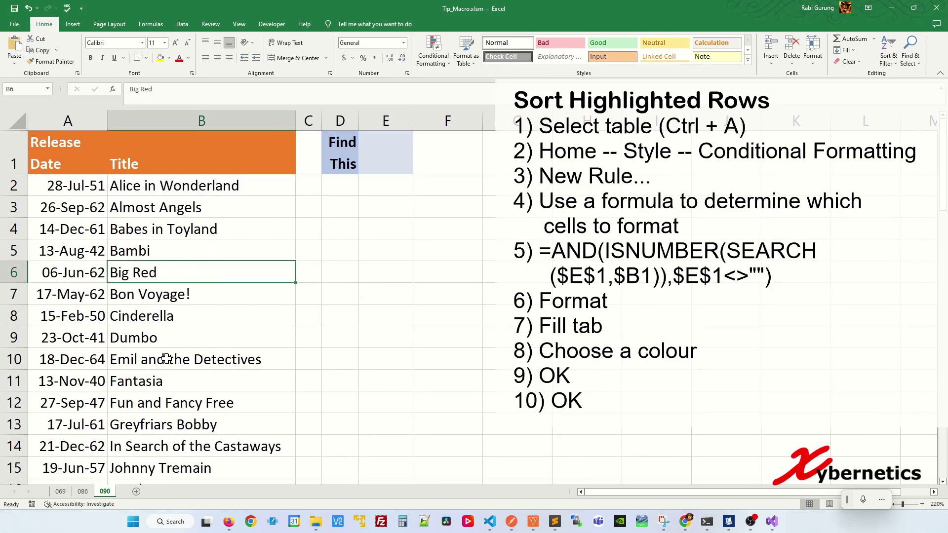
pyautogui.hotkey('ctrl', 'a')
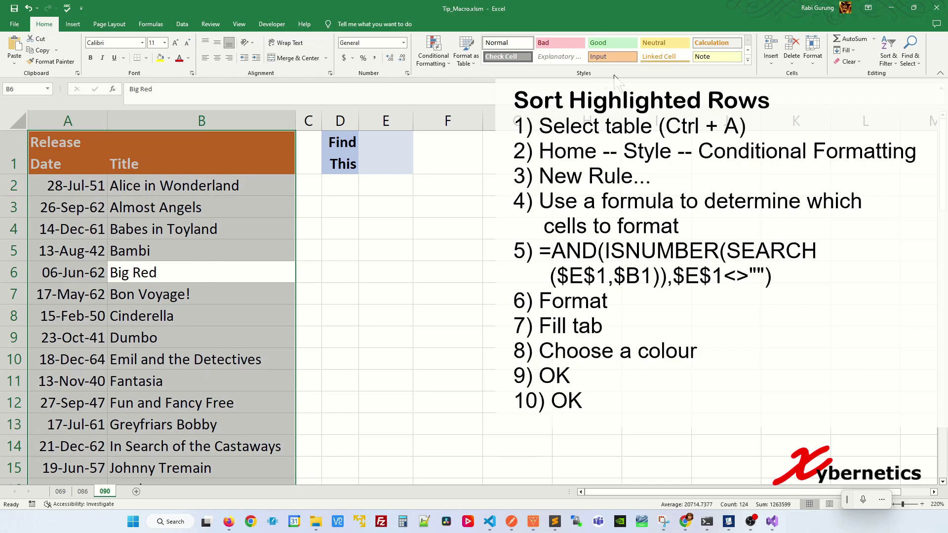
pyautogui.click(449, 65)
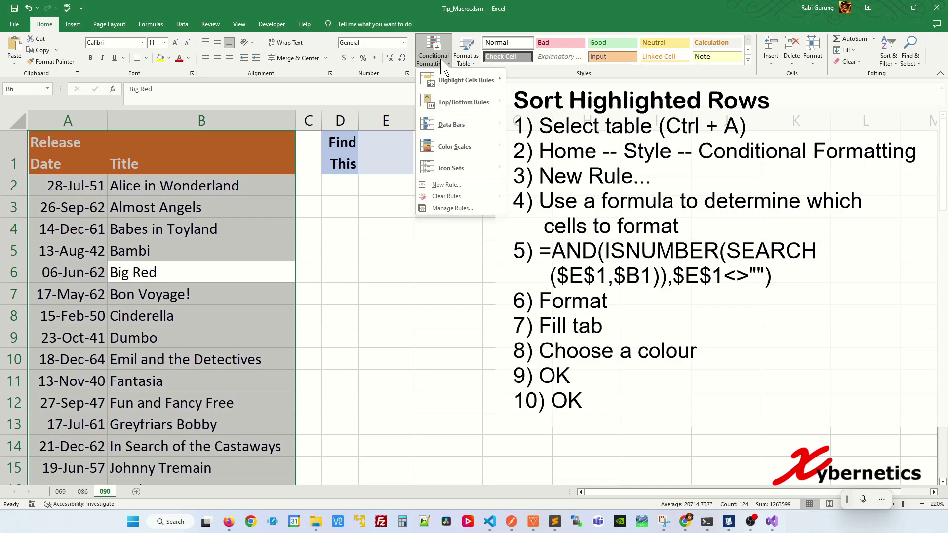
pyautogui.click(463, 186)
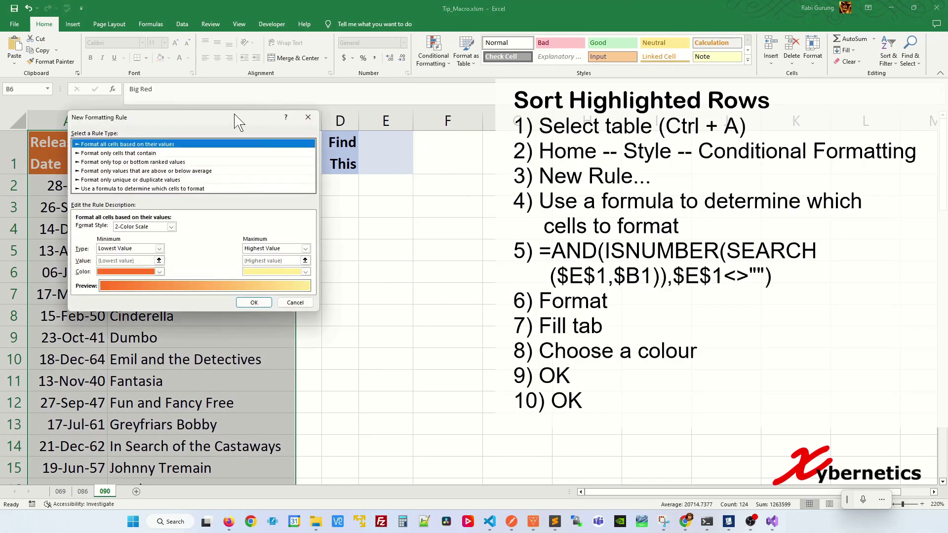
pyautogui.moveTo(237, 120); pyautogui.dragTo(360, 148)
pyautogui.click(220, 213)
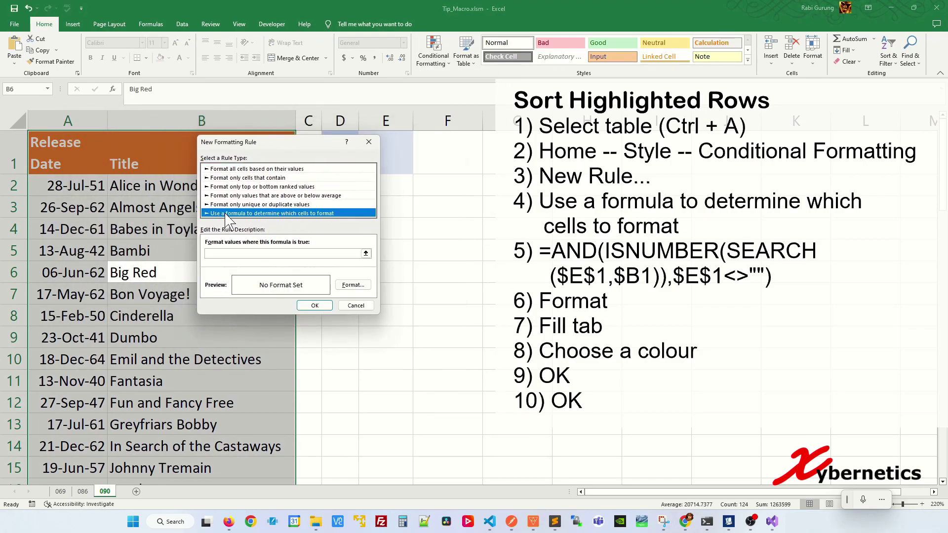
pyautogui.click(281, 252)
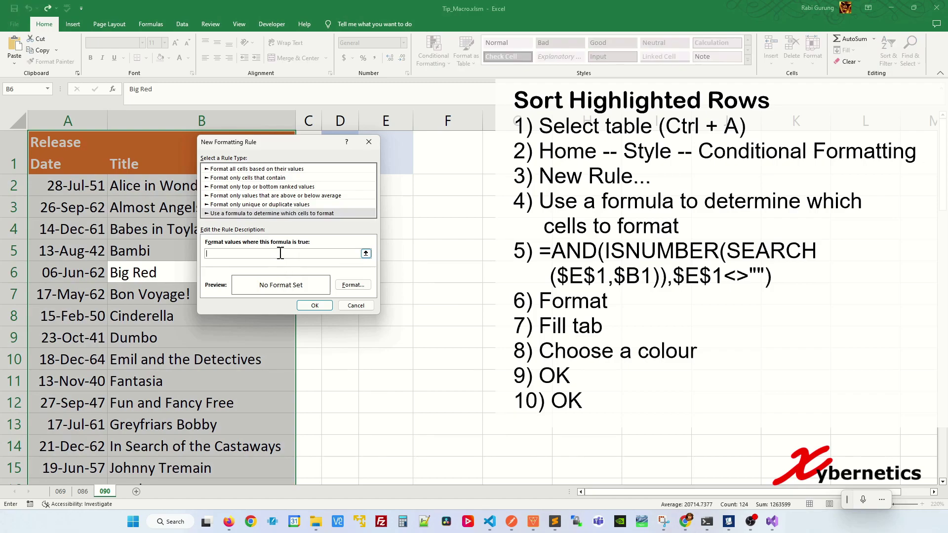
pyautogui.write('=AND(ISNUMBER(SEARCH($E$1,$B1)),$E$1<>"')
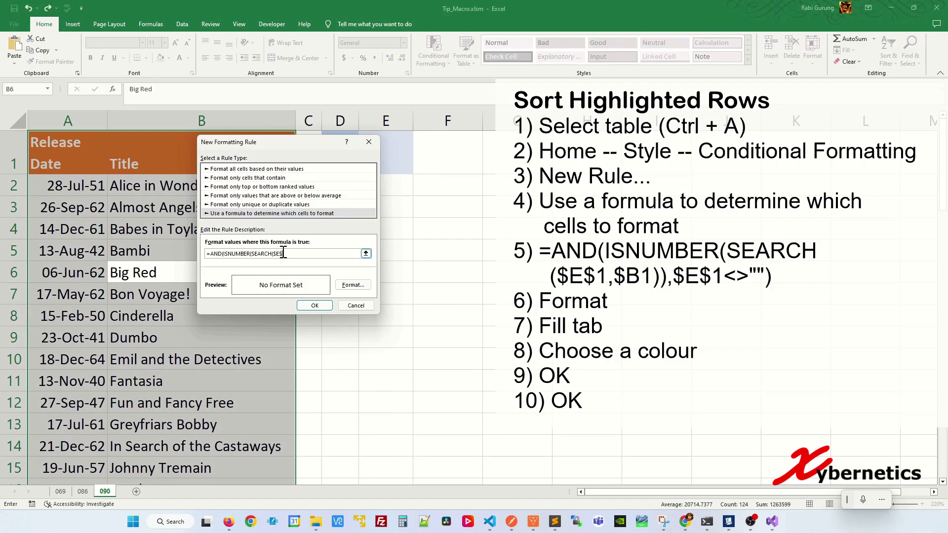
# Step: Give the formula rule a solid yellow fill and apply it to the table
pyautogui.click(352, 285)
pyautogui.click(160, 90)
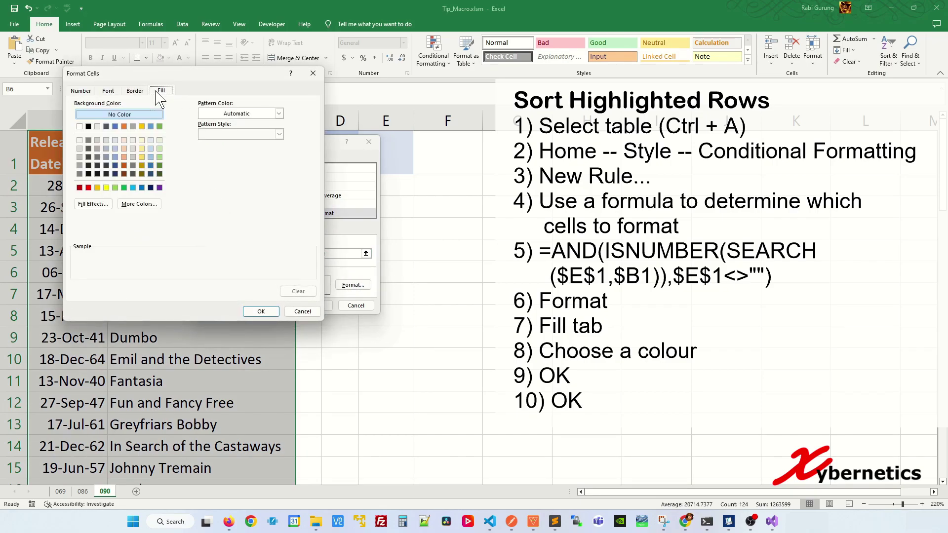
pyautogui.click(107, 188)
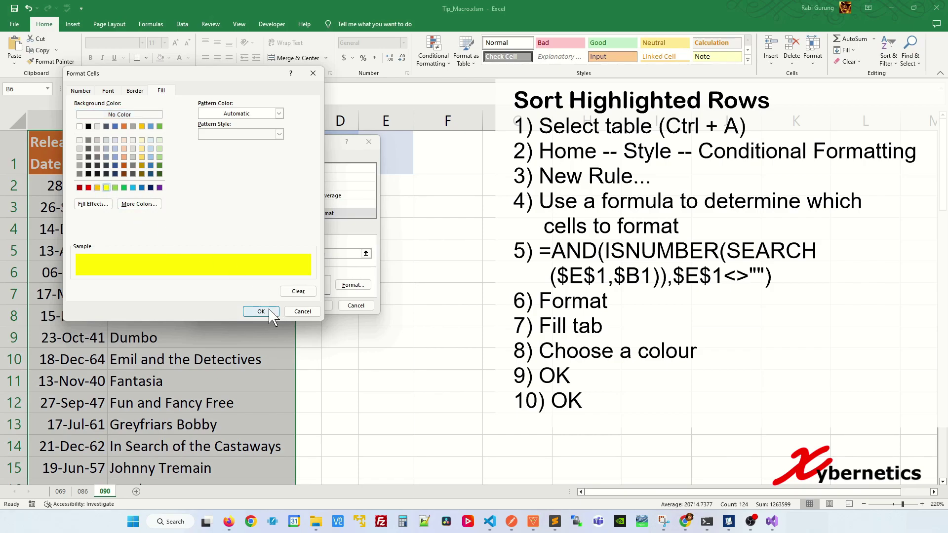
pyautogui.click(260, 311)
pyautogui.click(317, 304)
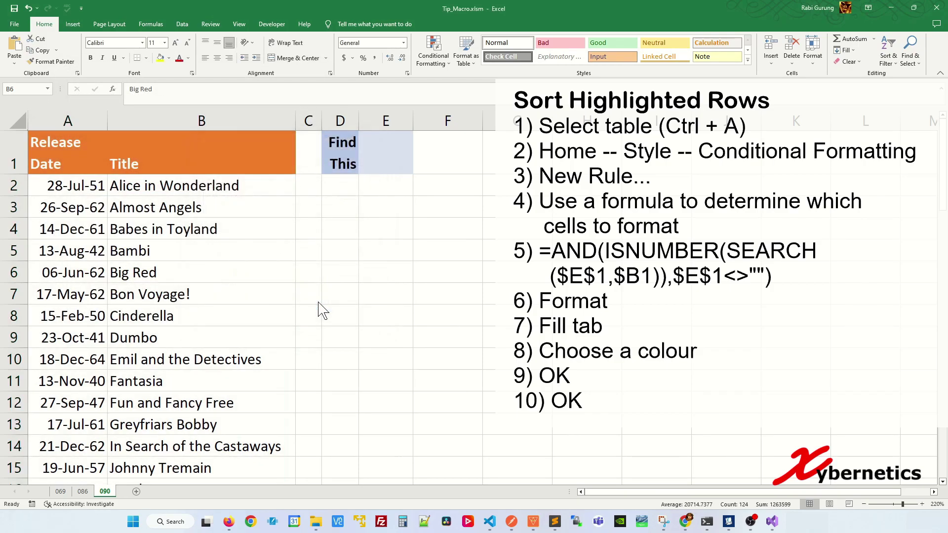
# Step: Enter fo as the search term in E1 and look through the title list for highlighted rows
pyautogui.click(383, 160)
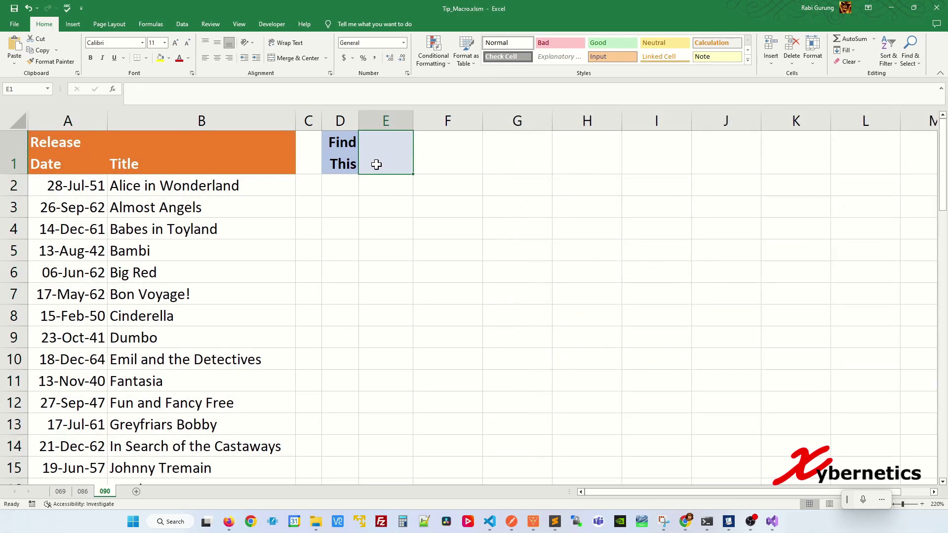
pyautogui.write('fo')
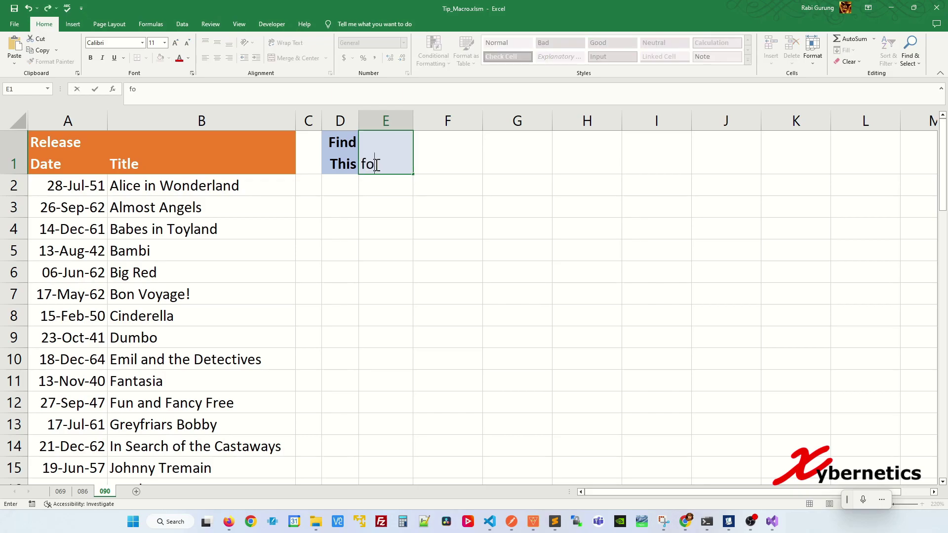
pyautogui.press('Return')
pyautogui.scroll(-8, 224, 275)
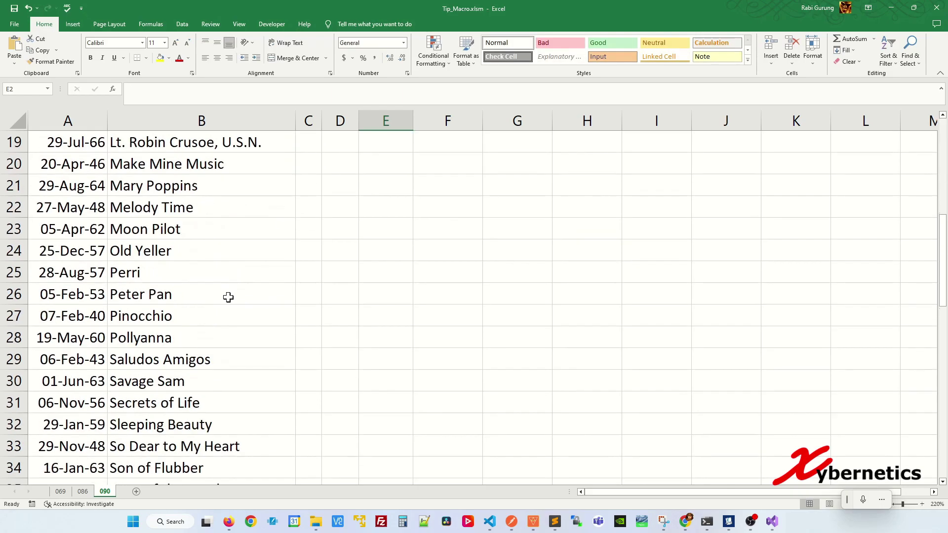
pyautogui.scroll(-2, 225, 298)
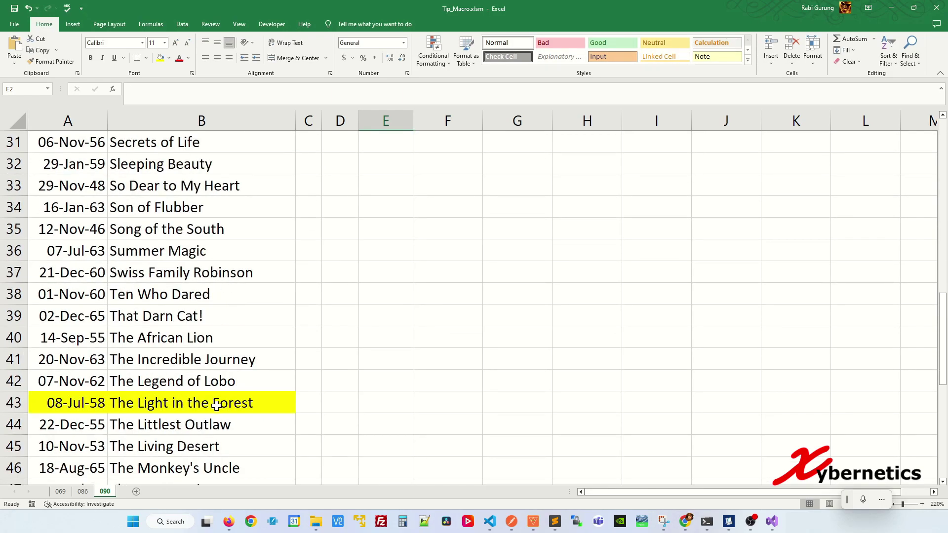
pyautogui.scroll(10, 358, 274)
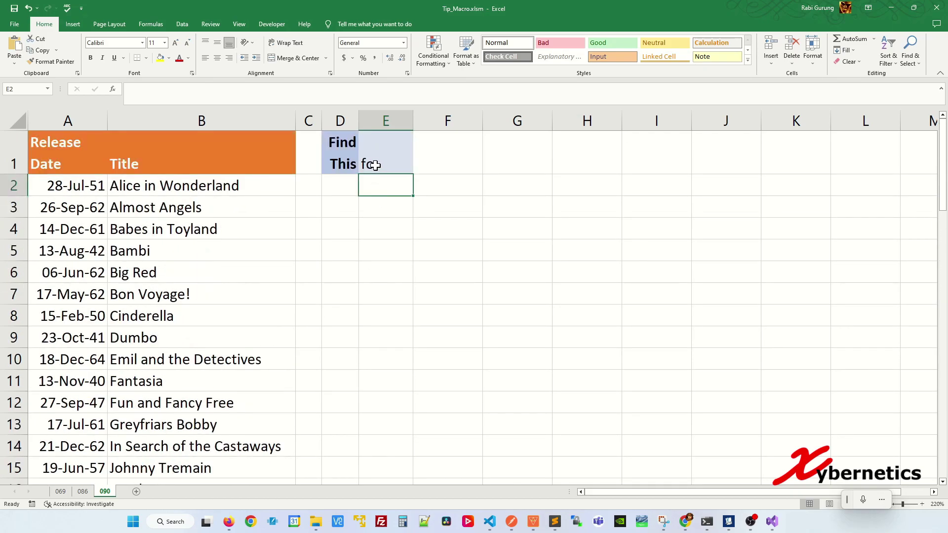
# Step: Set the search term in E1 to the and check the titles for highlighted rows
pyautogui.click(370, 169)
pyautogui.write('the')
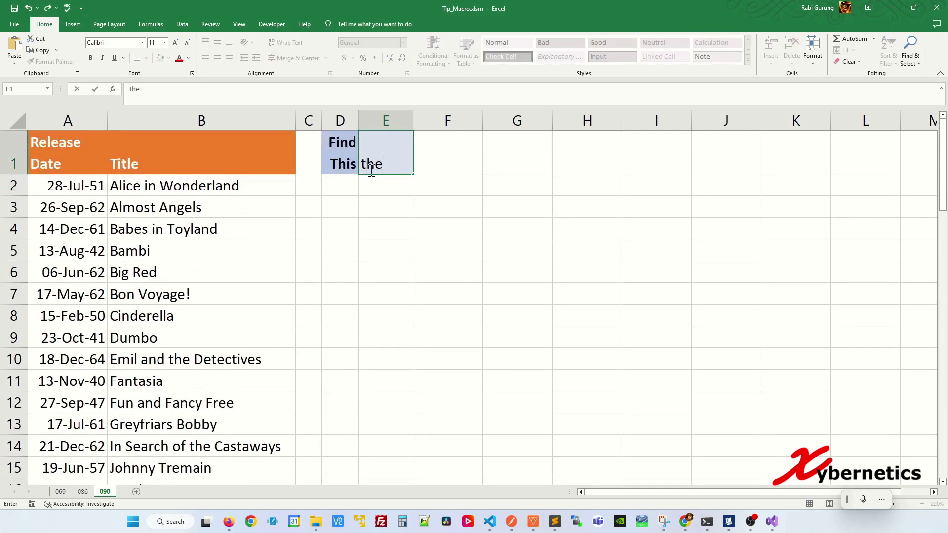
pyautogui.press('Return')
pyautogui.scroll(-1, 276, 321)
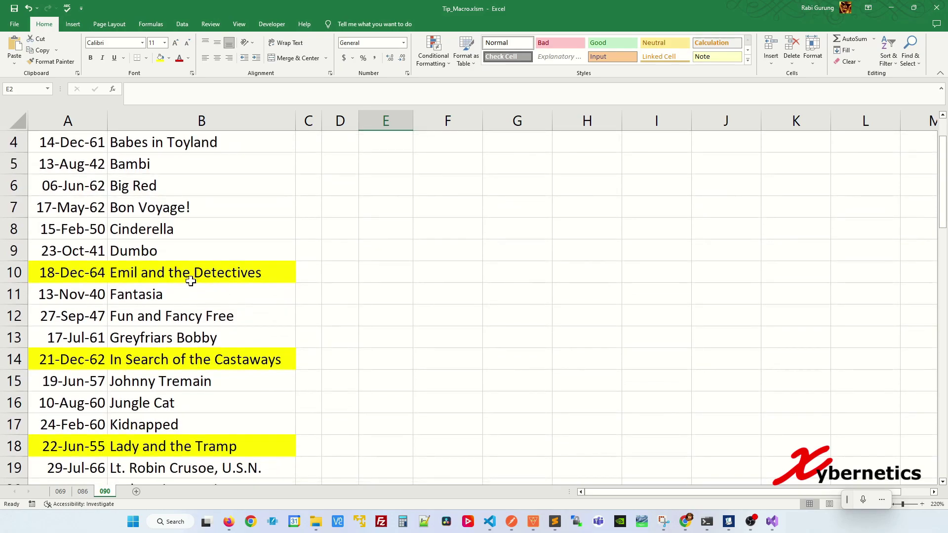
pyautogui.scroll(1, 319, 375)
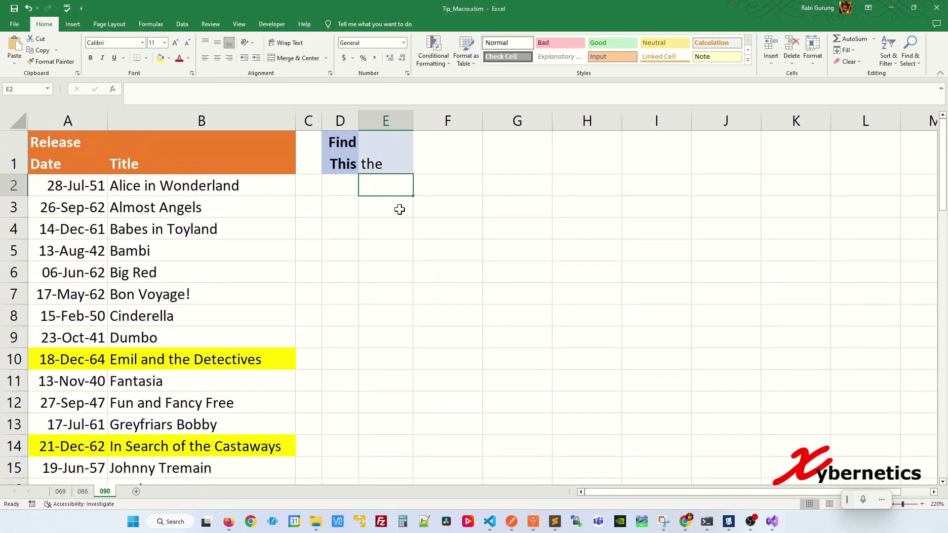
pyautogui.click(394, 161)
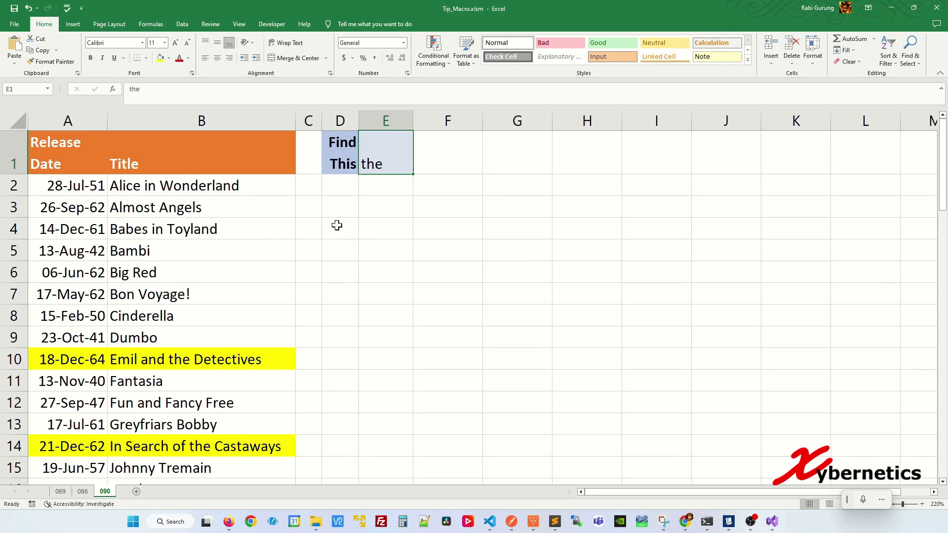
# Step: Turn on filtering for the Release Date and Title table
pyautogui.click(214, 272)
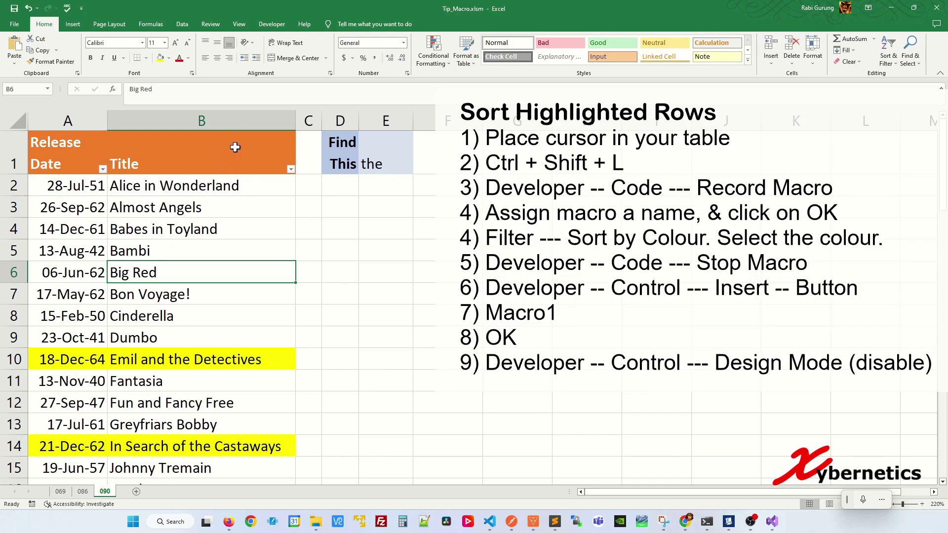
# Step: Check that Developer is enabled among the main tabs in the ribbon customization options and accept them
pyautogui.click(273, 26)
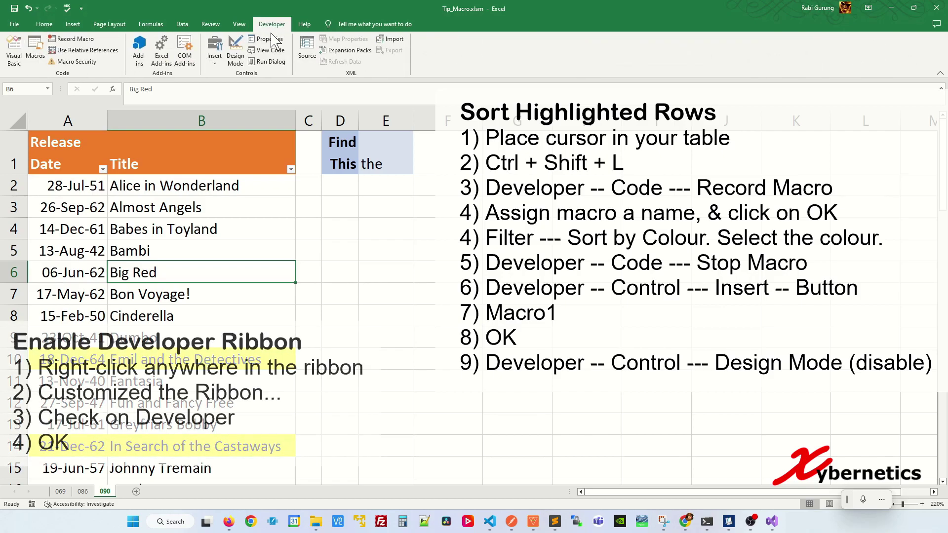
pyautogui.rightClick(495, 50)
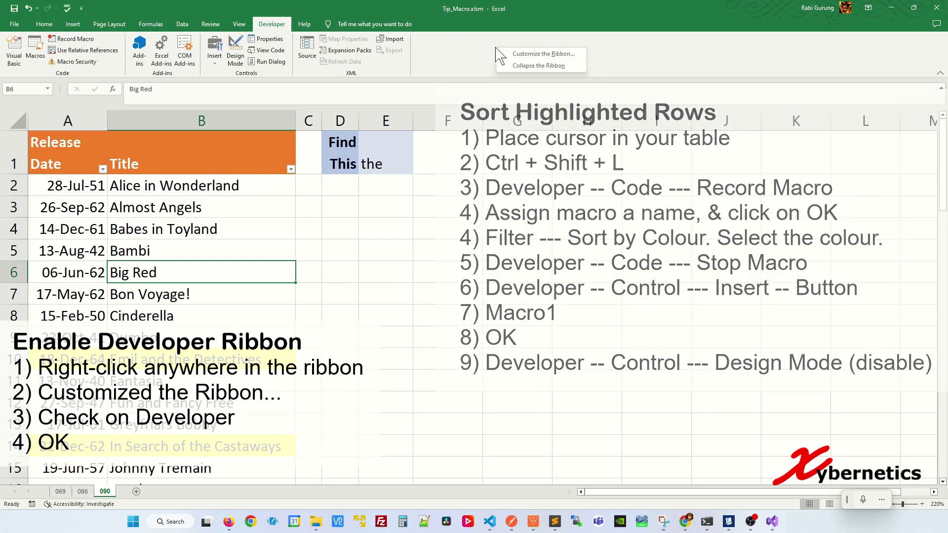
pyautogui.click(551, 55)
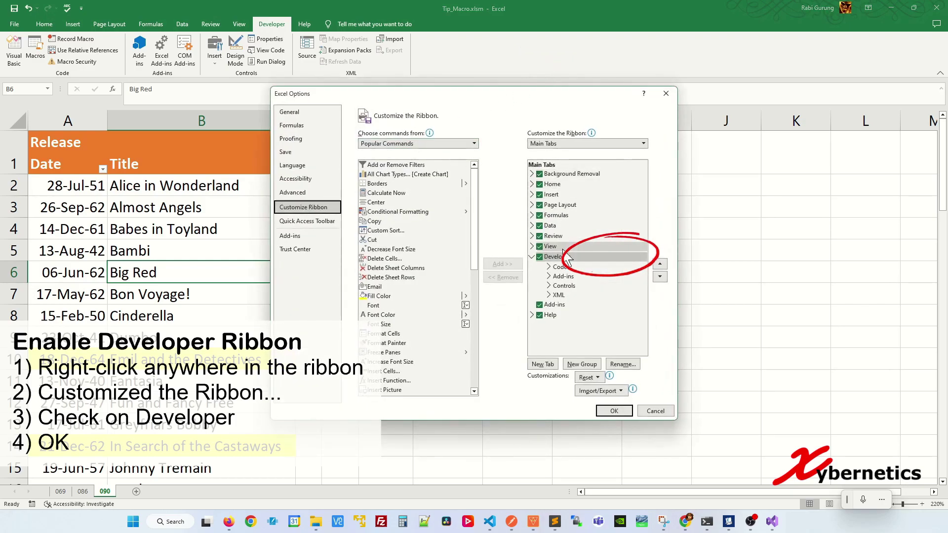
pyautogui.click(540, 257)
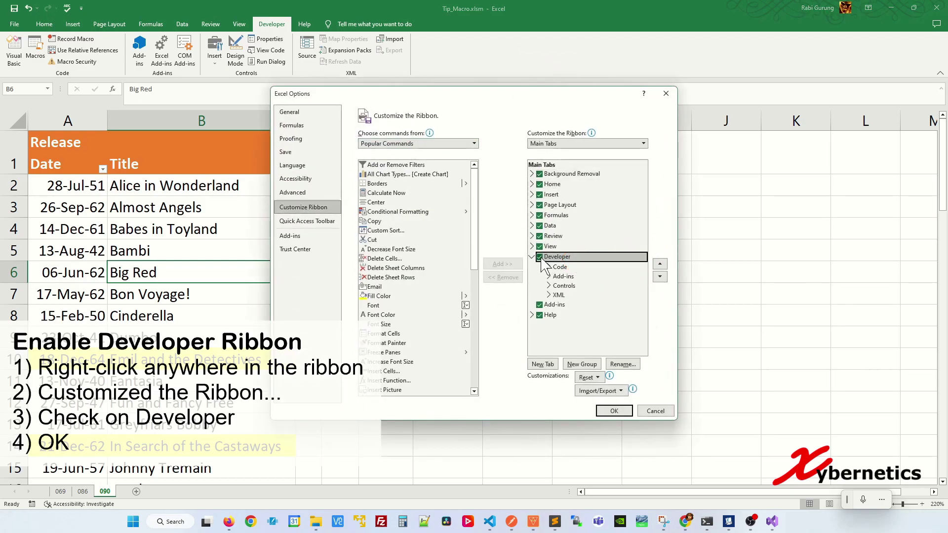
pyautogui.click(614, 412)
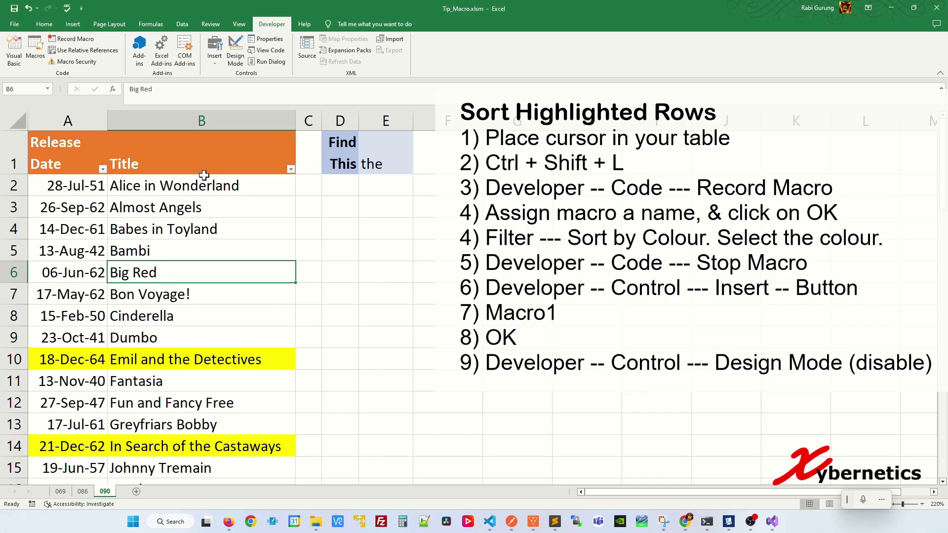
# Step: Record a macro named Macro1 in this workbook that sorts the Title column by yellow cell color
pyautogui.click(70, 39)
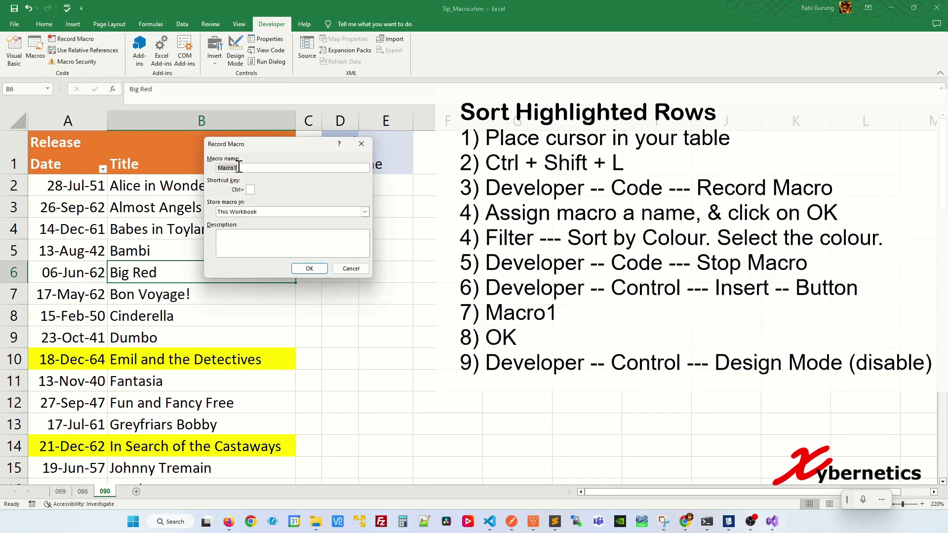
pyautogui.click(308, 269)
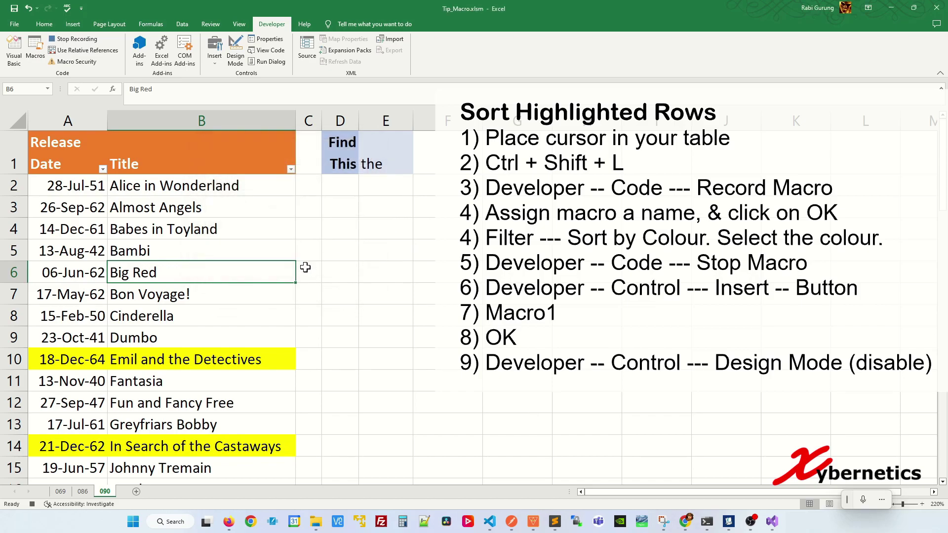
pyautogui.click(291, 169)
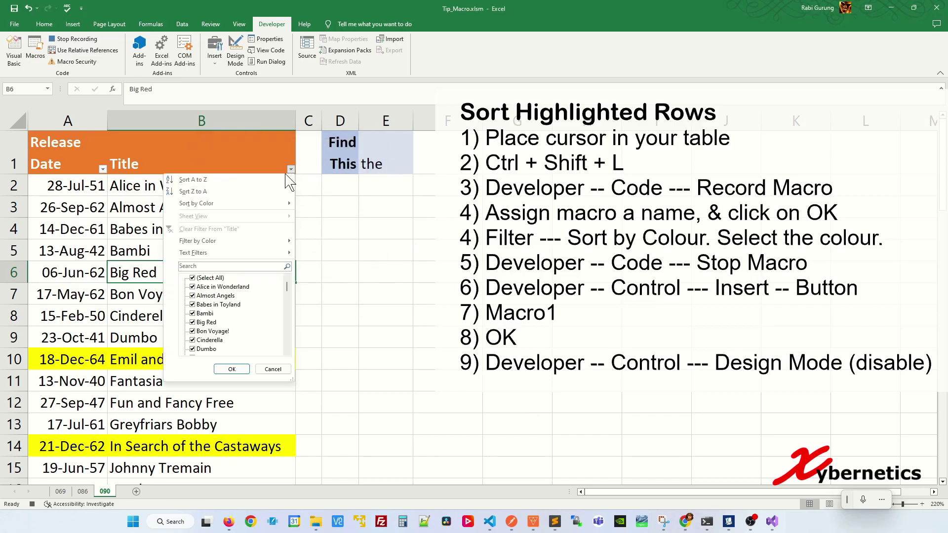
pyautogui.moveTo(249, 208)
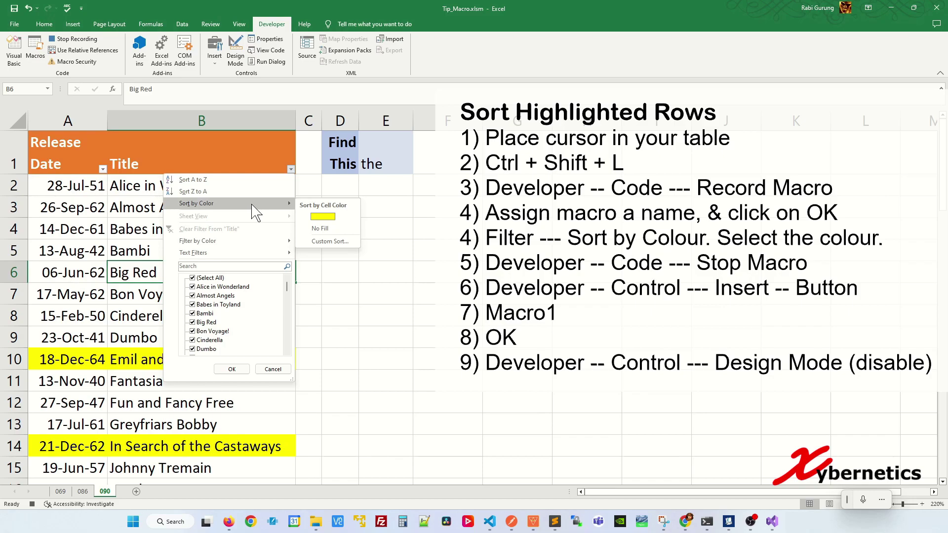
pyautogui.click(322, 216)
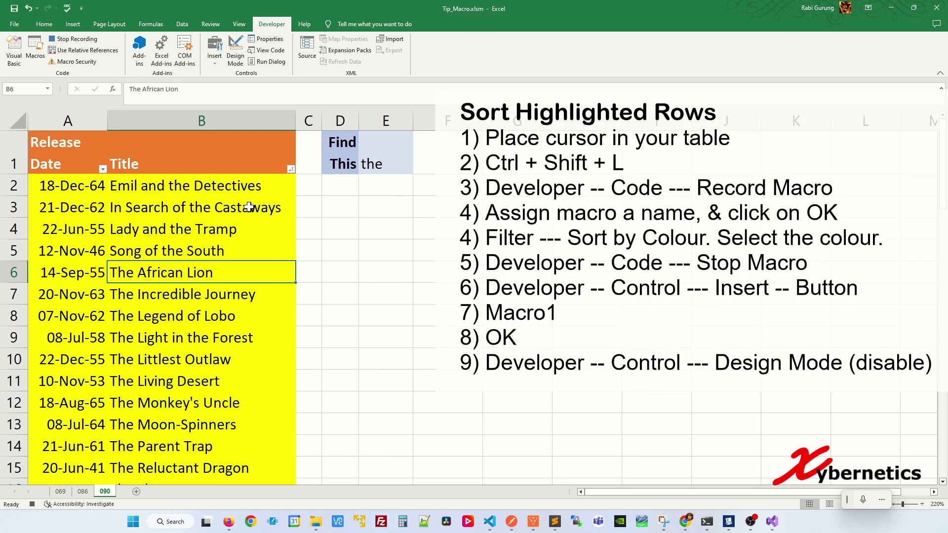
pyautogui.click(62, 39)
# Step: Draw a form control button over cell F1, assign Macro1 to it, and turn off Design Mode
pyautogui.click(216, 58)
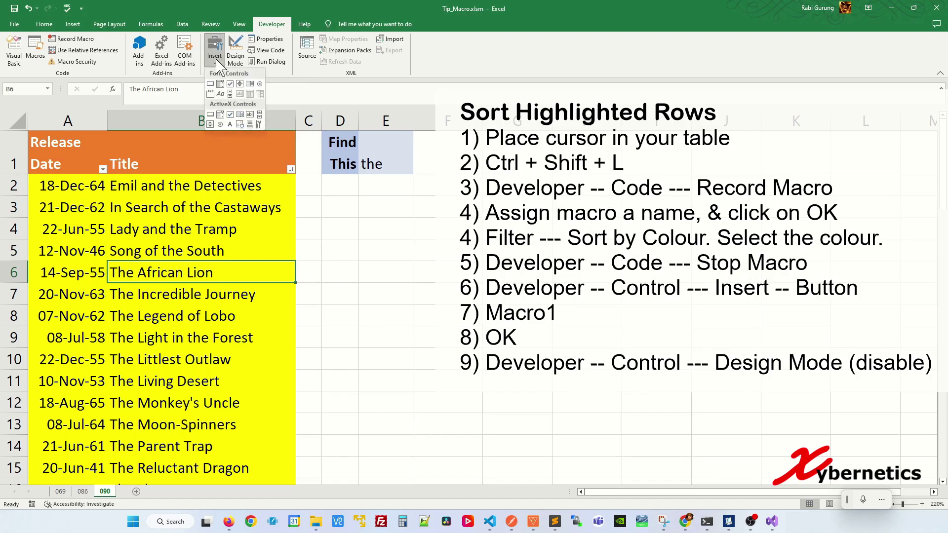
pyautogui.click(210, 84)
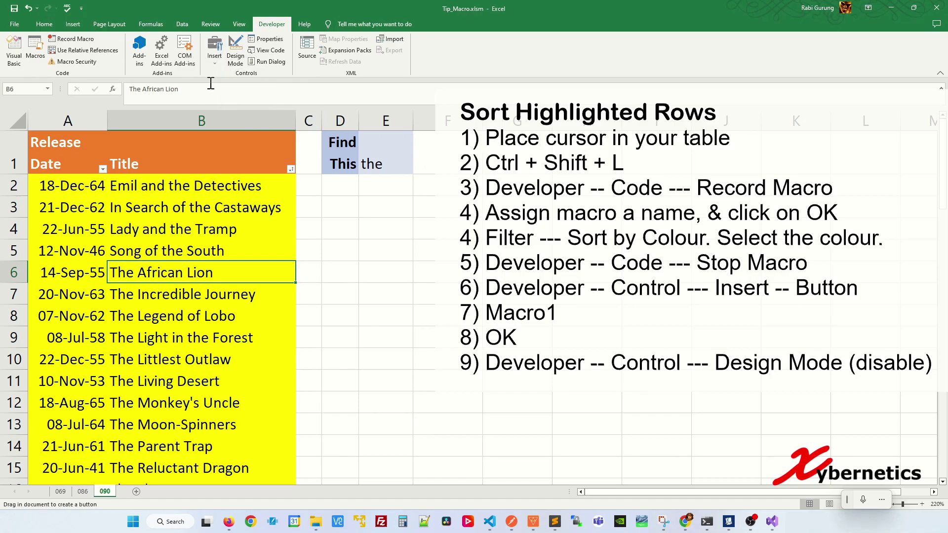
pyautogui.moveTo(418, 134); pyautogui.dragTo(462, 168)
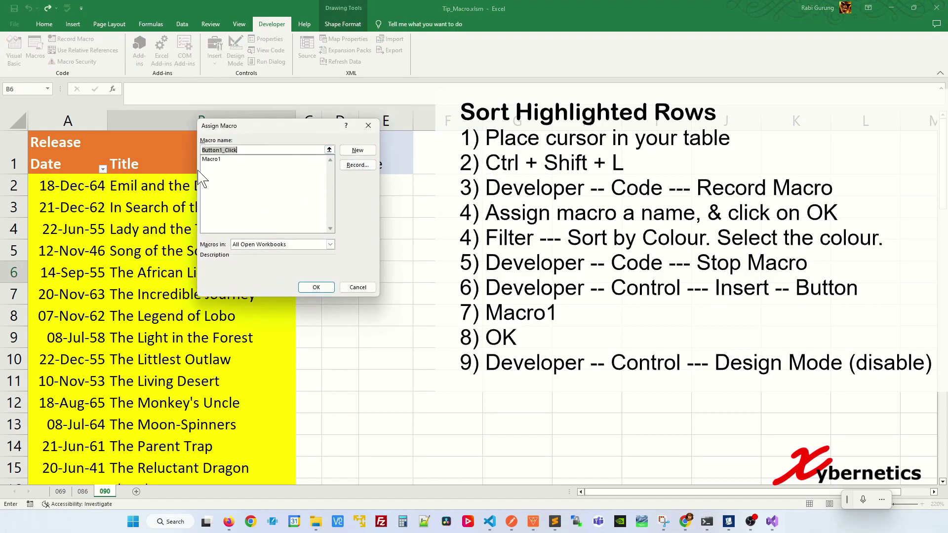
pyautogui.click(212, 159)
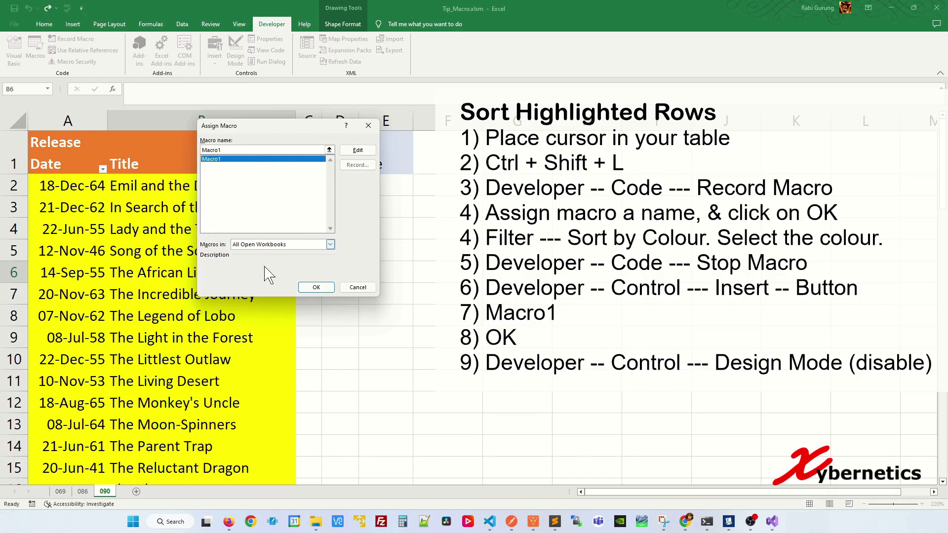
pyautogui.click(309, 288)
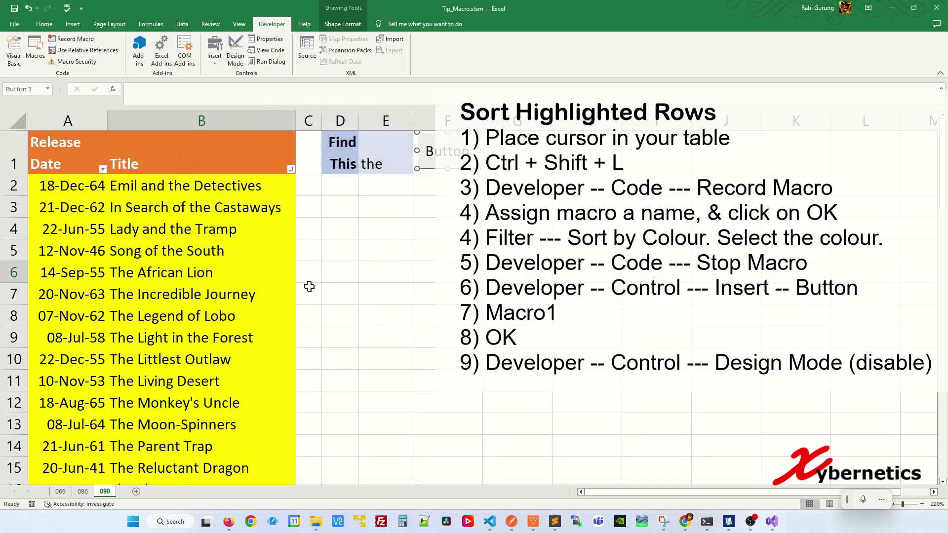
pyautogui.click(385, 202)
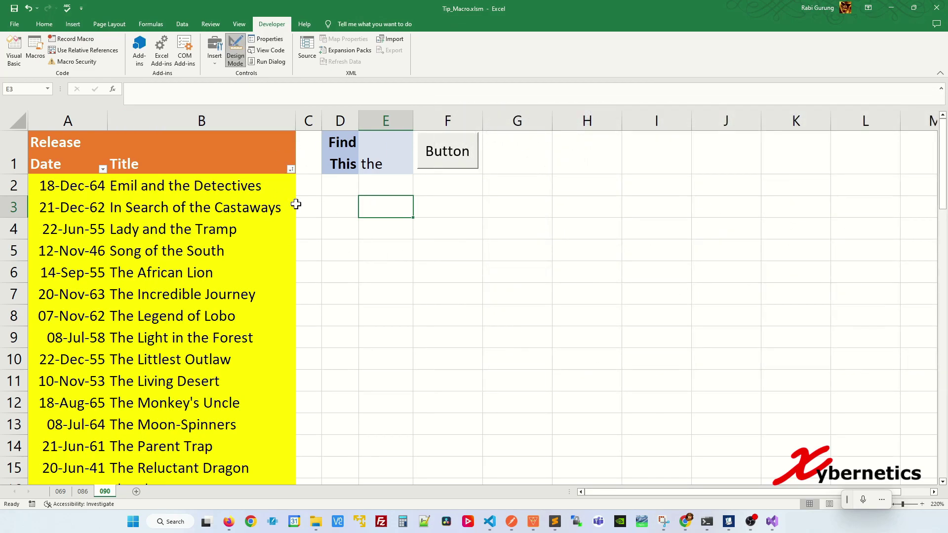
pyautogui.click(235, 52)
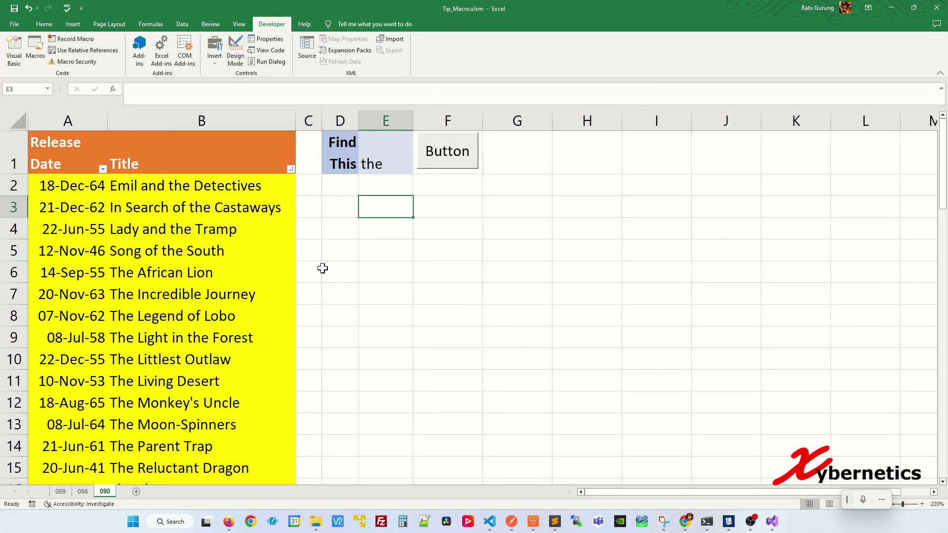
# Step: Set the search term in E1 to am and run the sort macro with the sheet's button
pyautogui.click(380, 160)
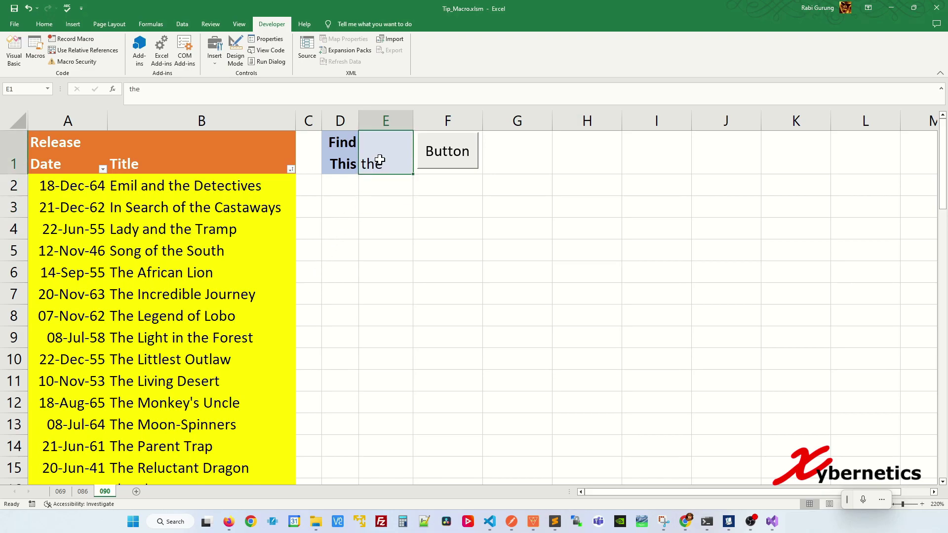
pyautogui.press('BackSpace')
pyautogui.write('am')
pyautogui.press('Return')
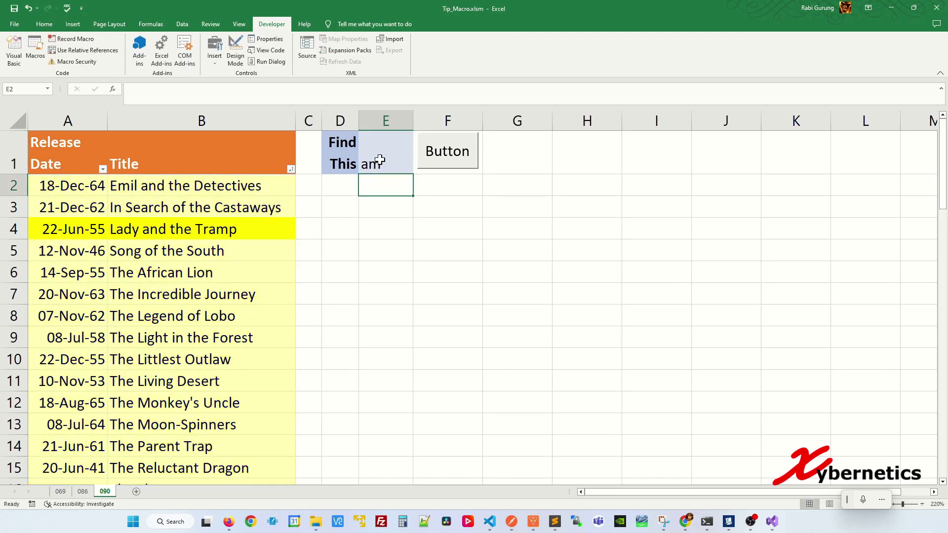
pyautogui.click(453, 165)
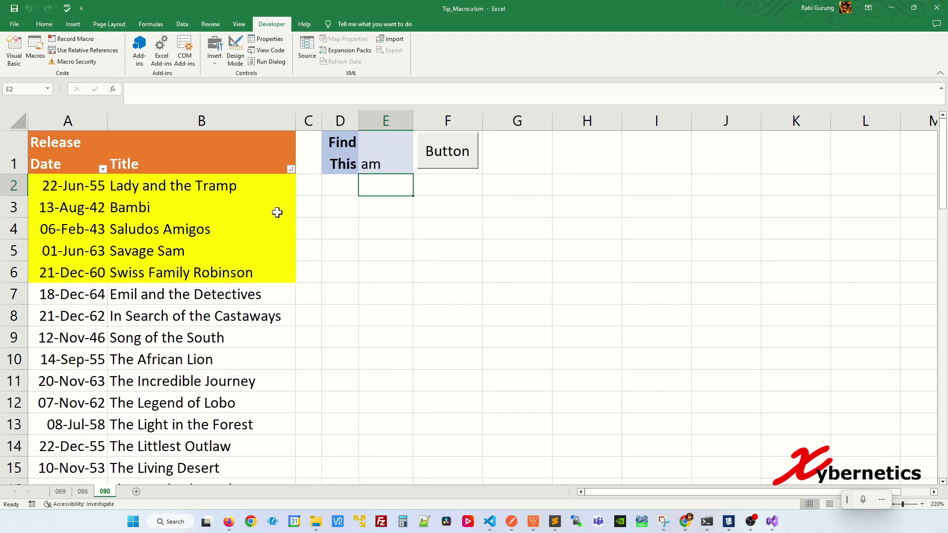
# Step: Set the search term in E1 to sh
pyautogui.click(396, 161)
pyautogui.write('sh')
pyautogui.press('Return')
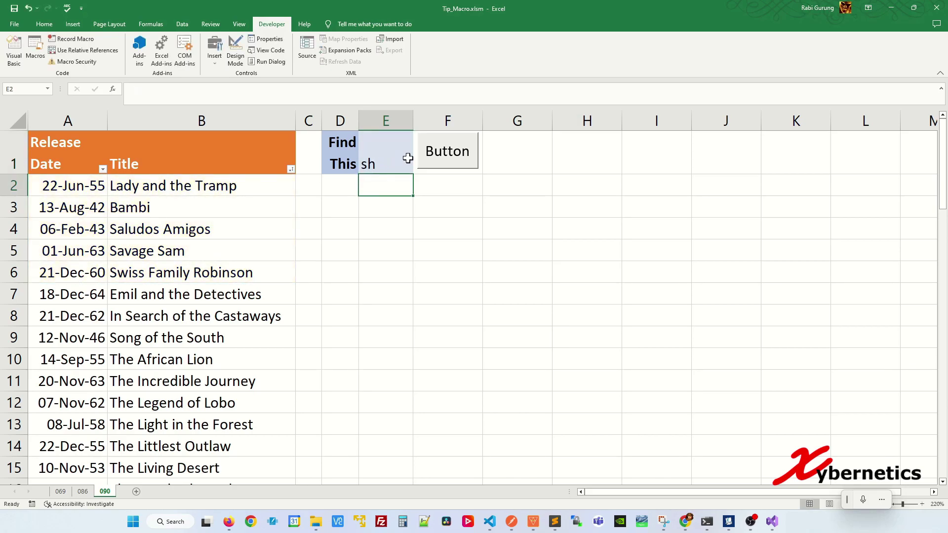
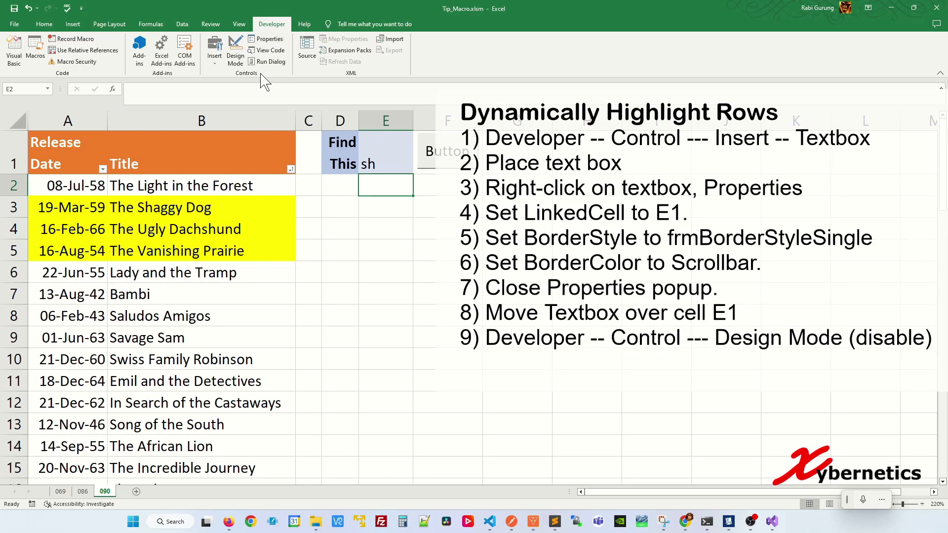
# Step: Insert an ActiveX text box in row 1, spanning the end of the Title header and column C
pyautogui.click(219, 58)
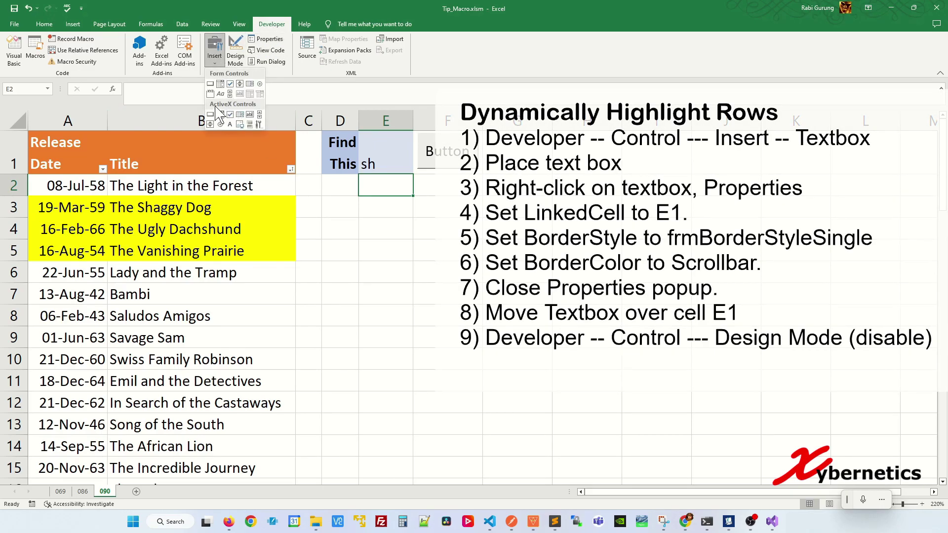
pyautogui.click(249, 114)
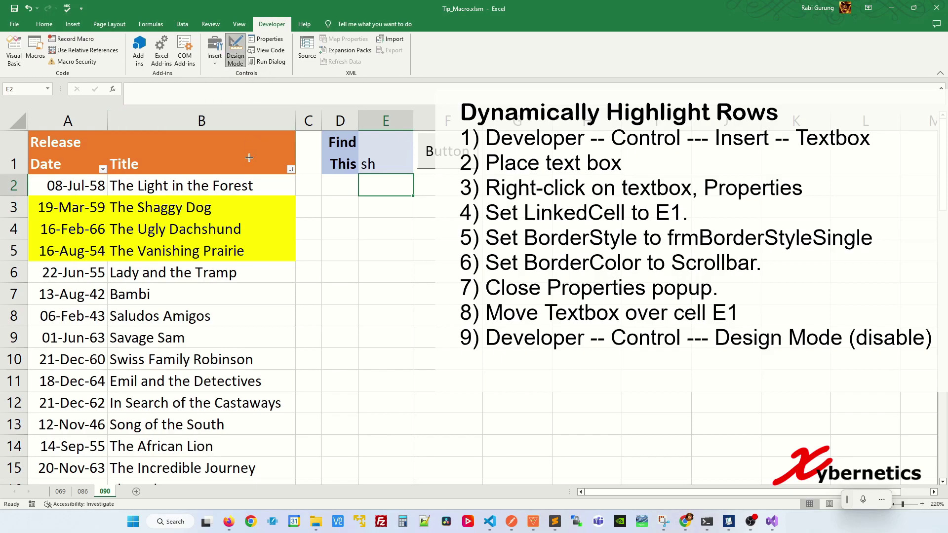
pyautogui.moveTo(209, 135); pyautogui.dragTo(323, 175)
pyautogui.click(333, 190)
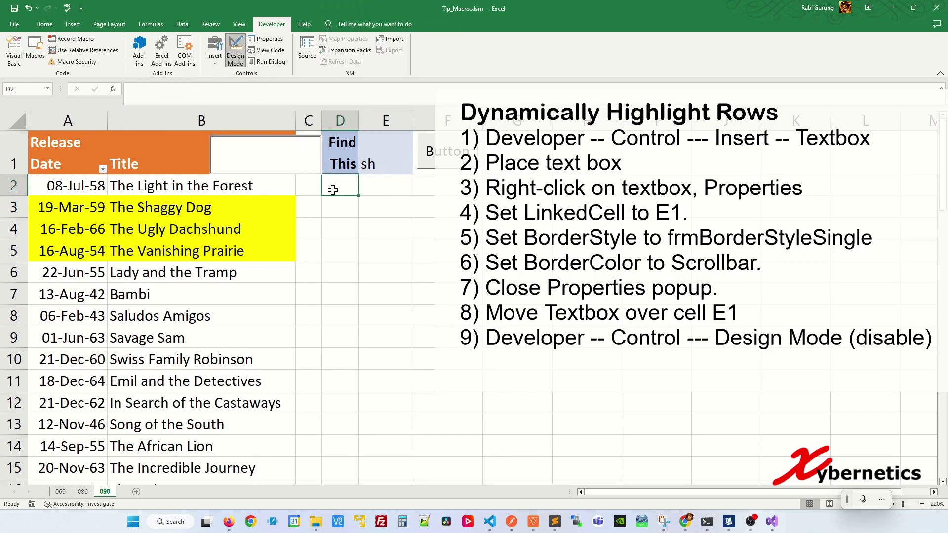
# Step: Link the text box to cell E1 through its LinkedCell property
pyautogui.rightClick(291, 151)
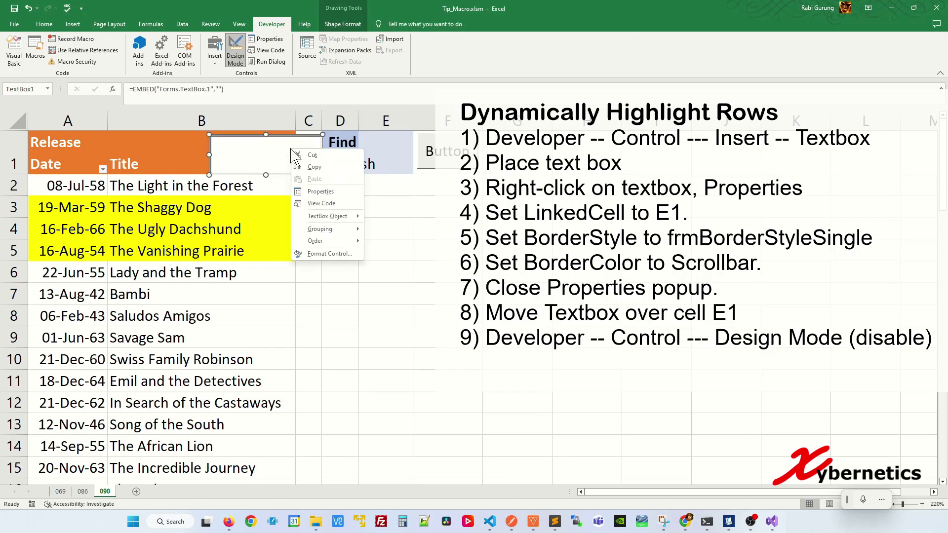
pyautogui.click(320, 192)
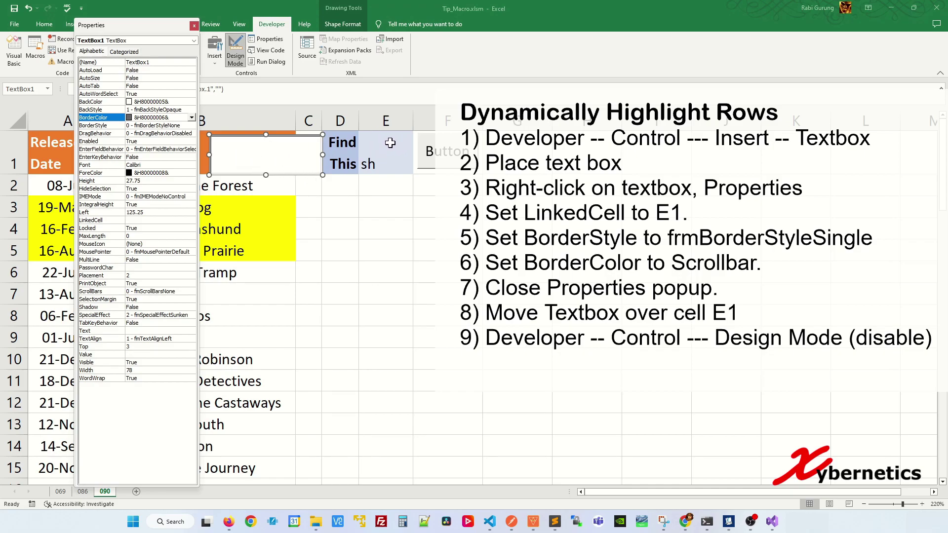
pyautogui.click(112, 220)
pyautogui.click(141, 220)
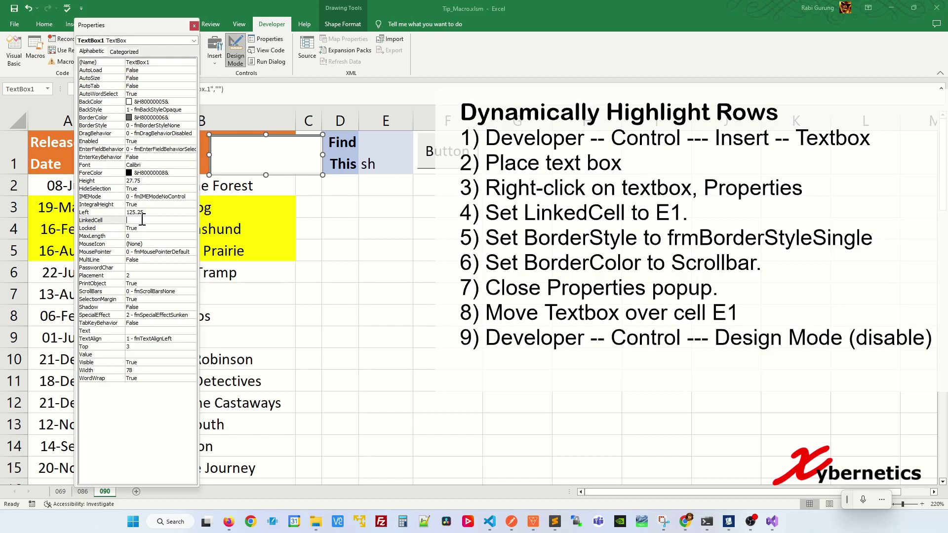
pyautogui.write('E1')
pyautogui.press('Return')
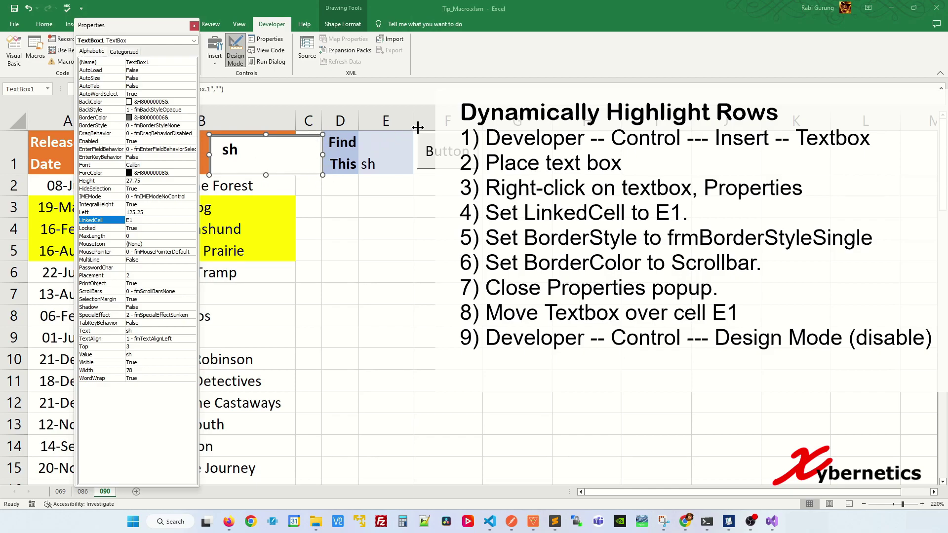
# Step: Set the text box's BorderStyle to 1 - fmBorderStyleSingle and its BorderColor to Scroll Bar, and close the properties
pyautogui.click(144, 127)
pyautogui.click(192, 125)
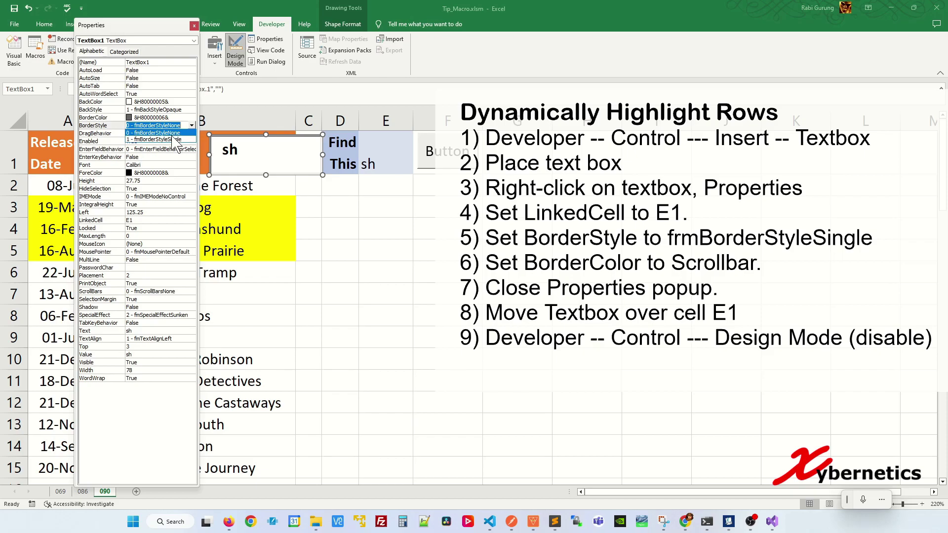
pyautogui.click(169, 139)
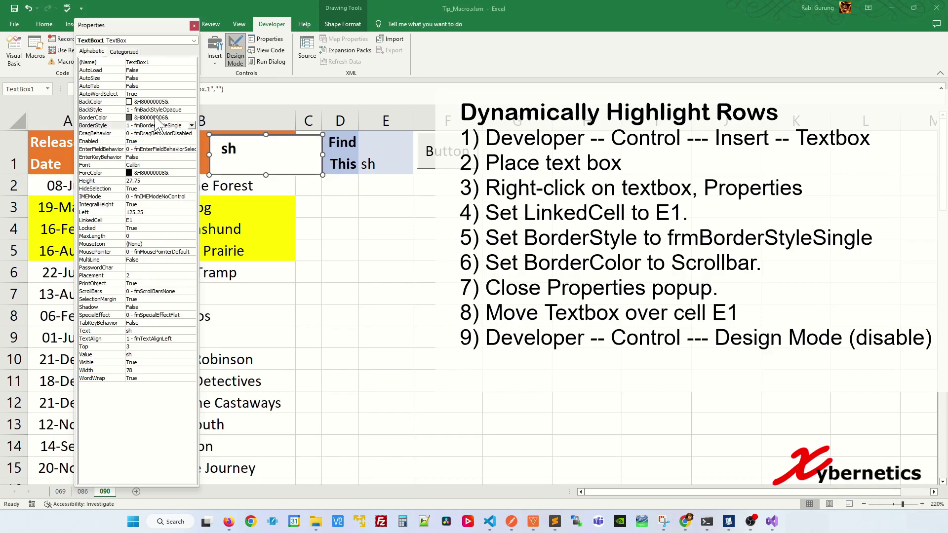
pyautogui.click(177, 118)
pyautogui.click(192, 117)
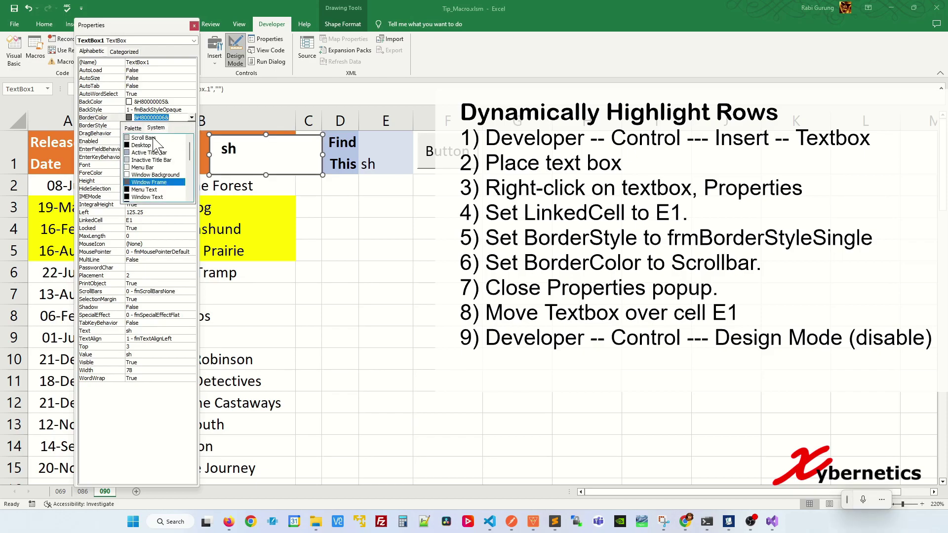
pyautogui.click(154, 139)
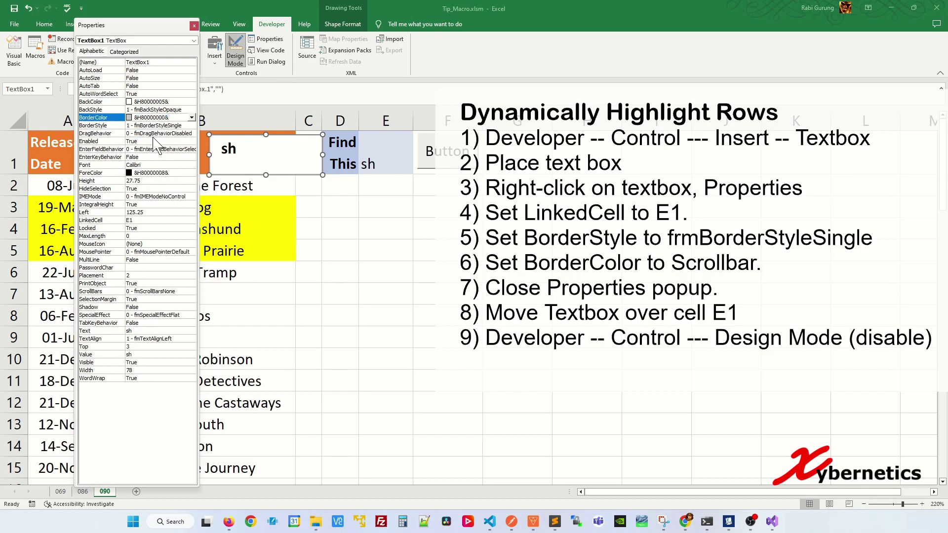
pyautogui.click(194, 26)
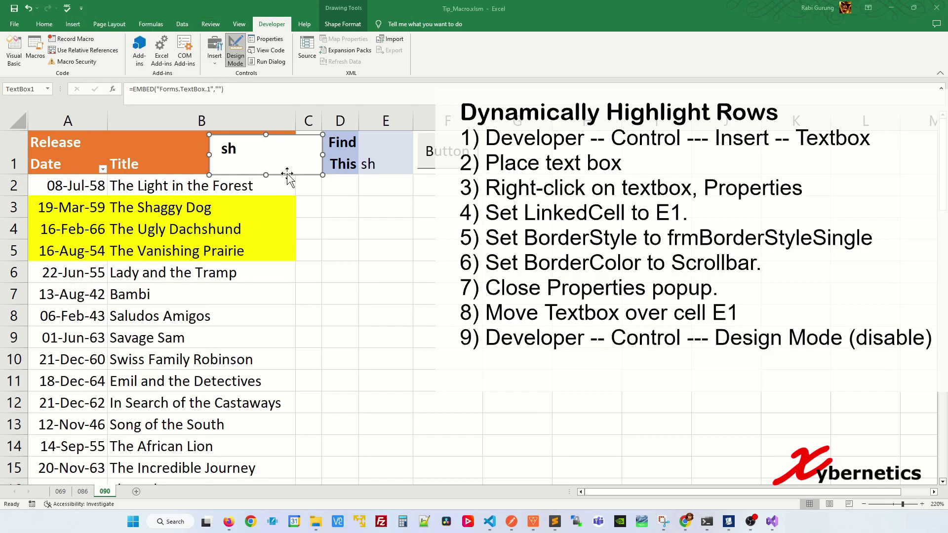
# Step: Shift the text box slightly so it overlaps the edge of column D, and turn off Design Mode
pyautogui.click(310, 205)
pyautogui.click(292, 168)
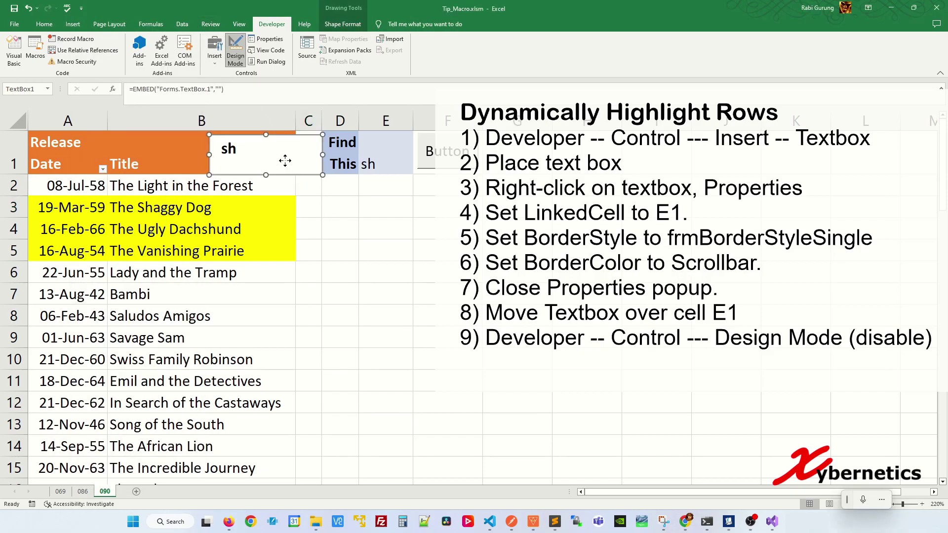
pyautogui.moveTo(286, 161)
pyautogui.mouseDown()
pyautogui.moveTo(365, 191)
pyautogui.moveTo(296, 158)
pyautogui.mouseUp()
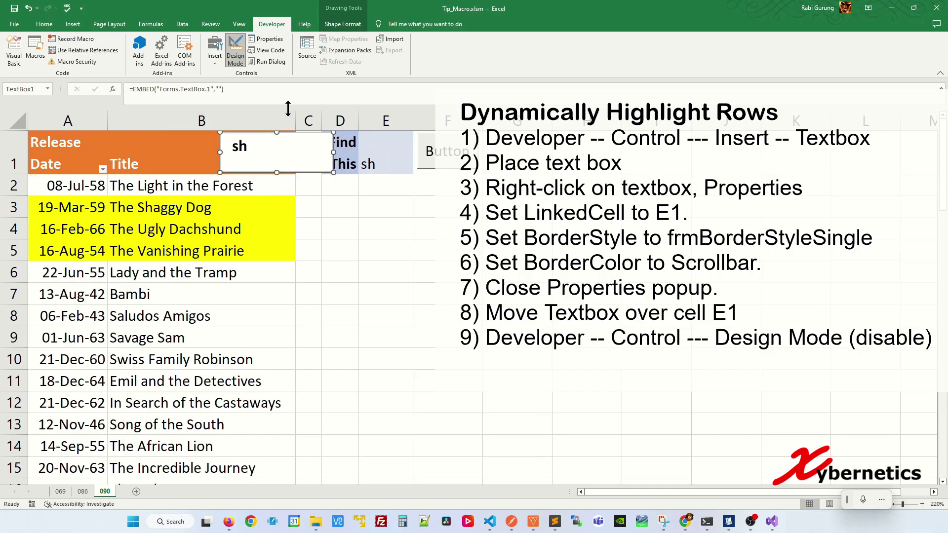
pyautogui.click(242, 63)
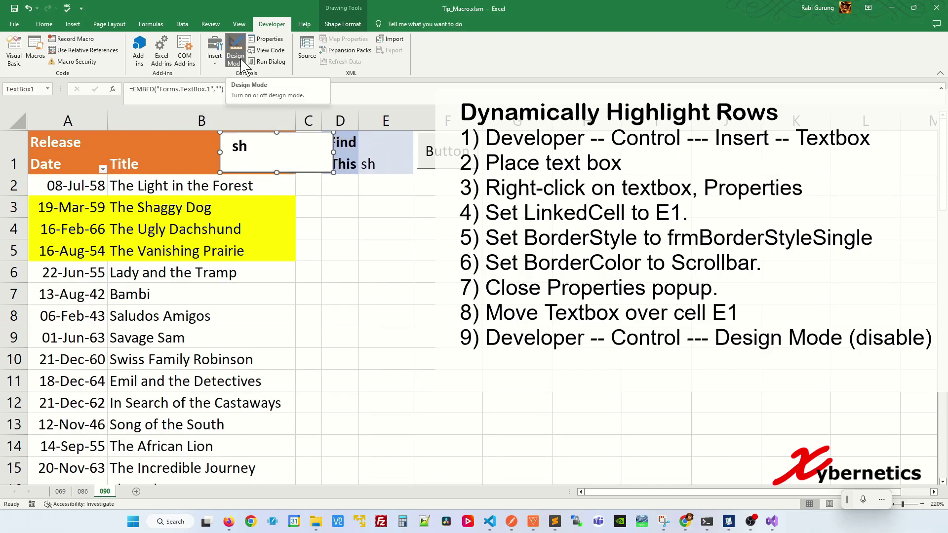
pyautogui.click(307, 209)
# Step: Test the linked text box by replacing its text with a and the, and clear it
pyautogui.click(269, 155)
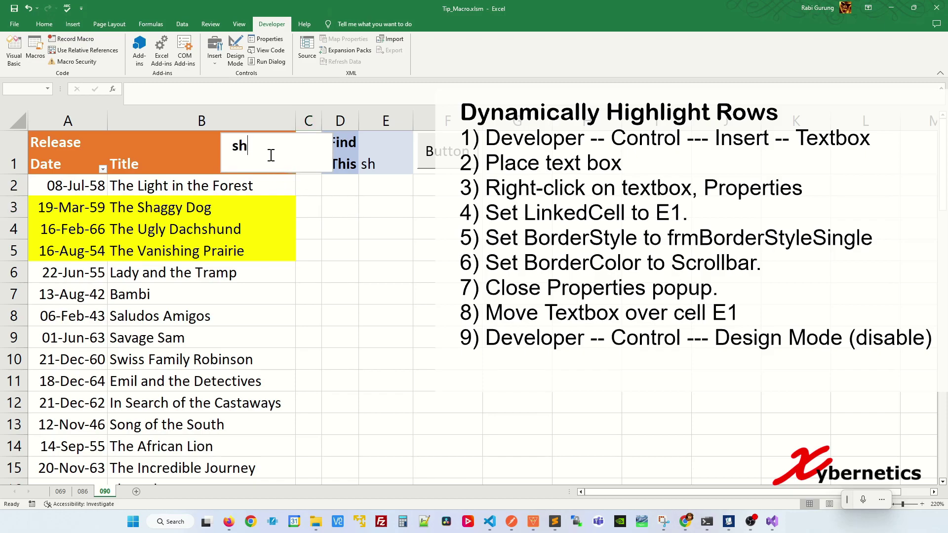
pyautogui.press('BackSpace')
pyautogui.press('BackSpace')
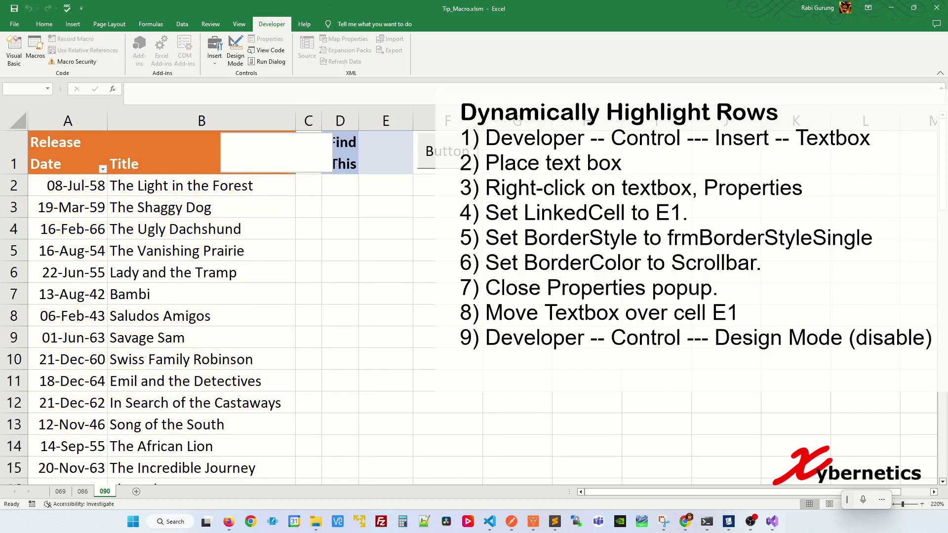
pyautogui.write('a')
pyautogui.press('BackSpace')
pyautogui.write('the')
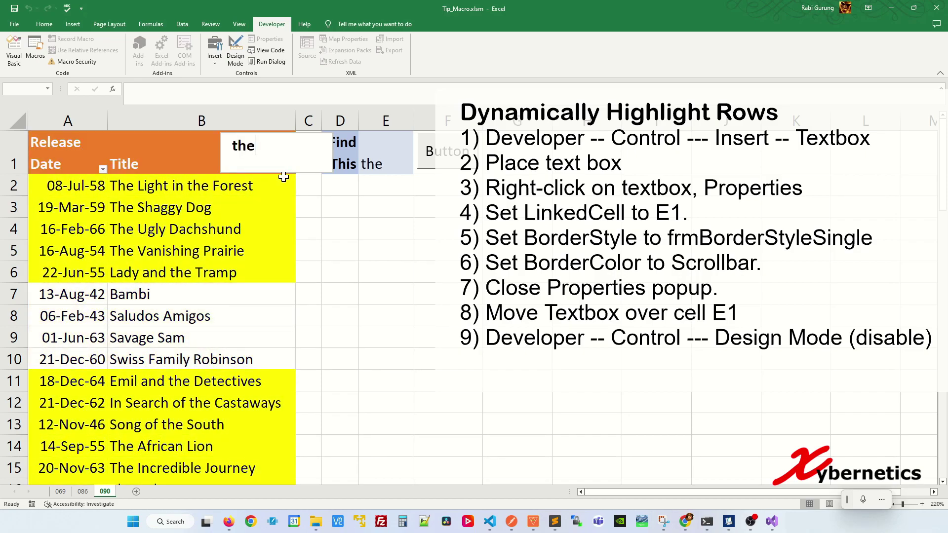
pyautogui.press('BackSpace')
pyautogui.press('BackSpace')
pyautogui.press('BackSpace')
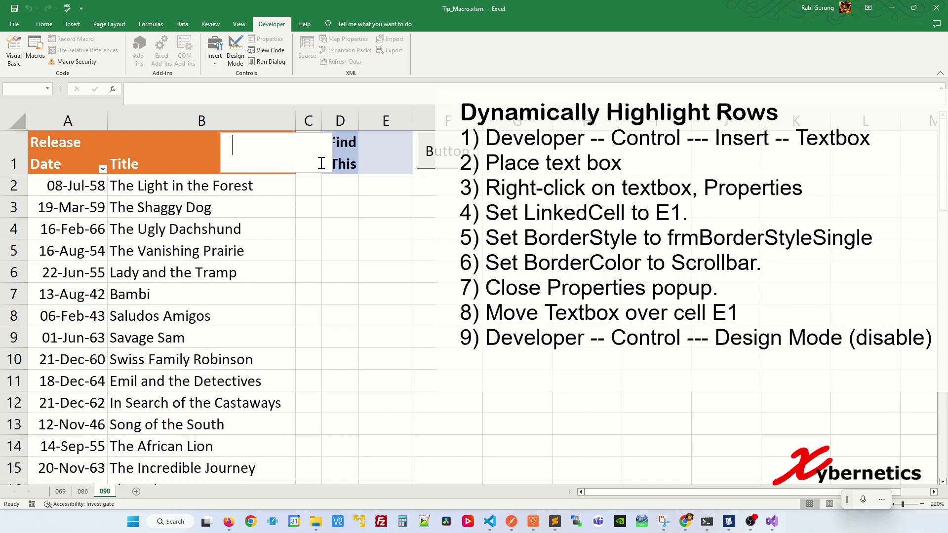
# Step: In Design Mode, move the text box over cell E1 and resize it to fit the cell, and leave Design Mode
pyautogui.click(235, 50)
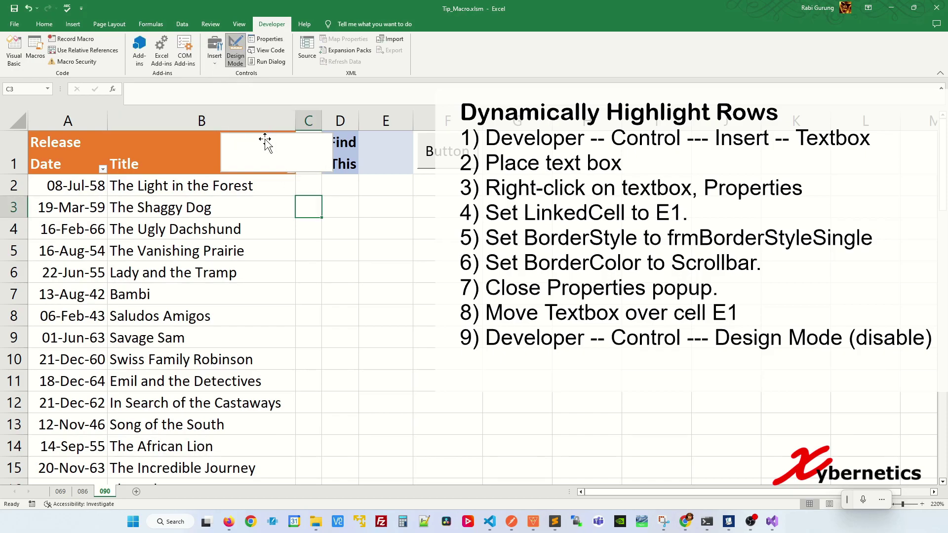
pyautogui.moveTo(226, 144); pyautogui.dragTo(364, 142)
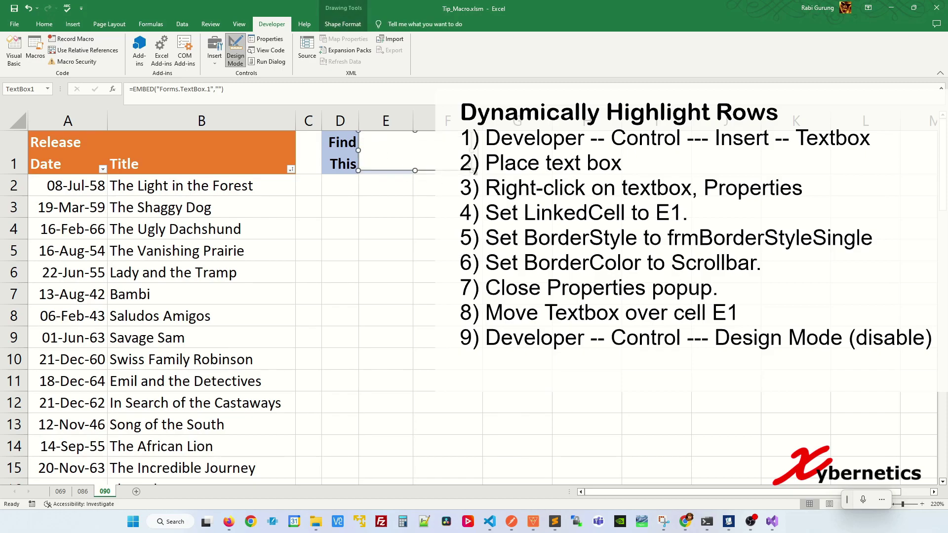
pyautogui.moveTo(434, 171); pyautogui.dragTo(413, 176)
pyautogui.click(389, 200)
pyautogui.click(235, 50)
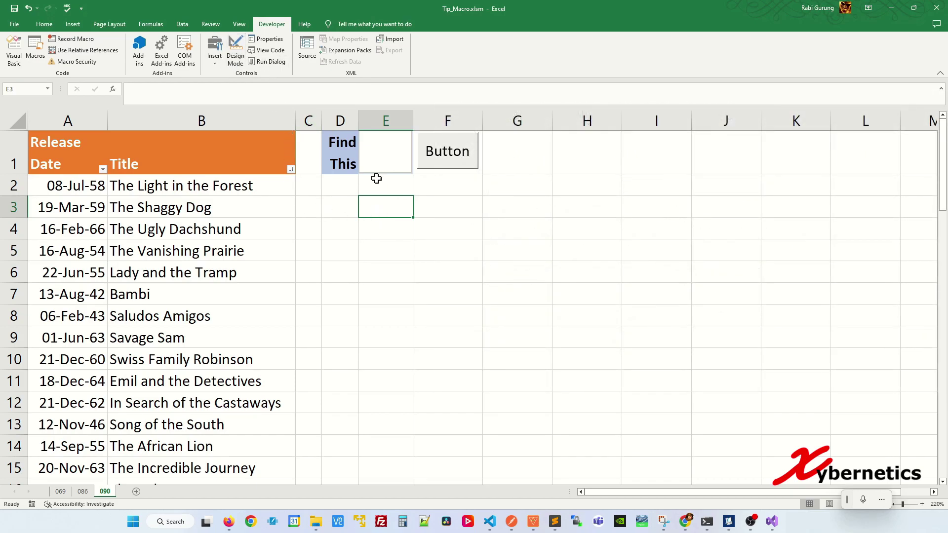
# Step: Try the search terms the and a in the text box, settle on b, and run the macro button that sorts the highlighted rows
pyautogui.click(378, 152)
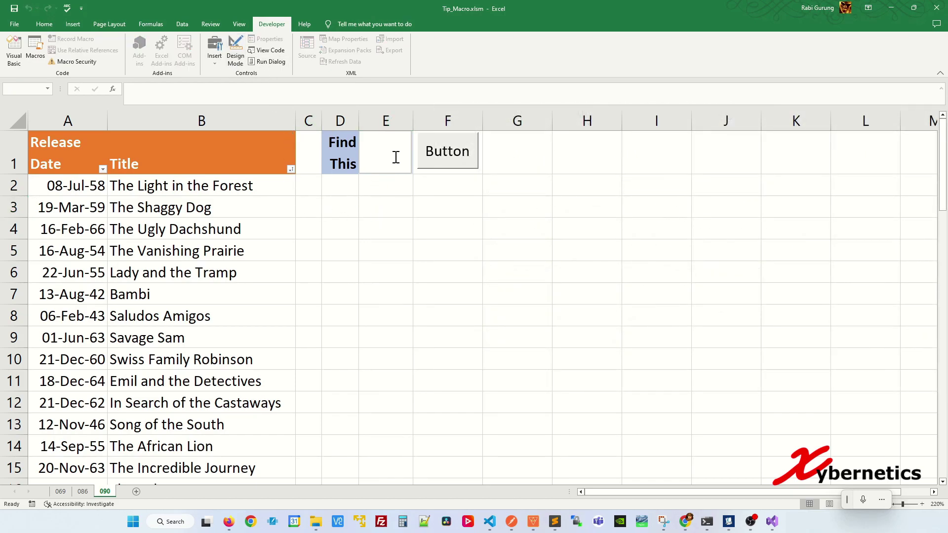
pyautogui.write('the')
pyautogui.press('BackSpace')
pyautogui.press('BackSpace')
pyautogui.press('BackSpace')
pyautogui.write('a')
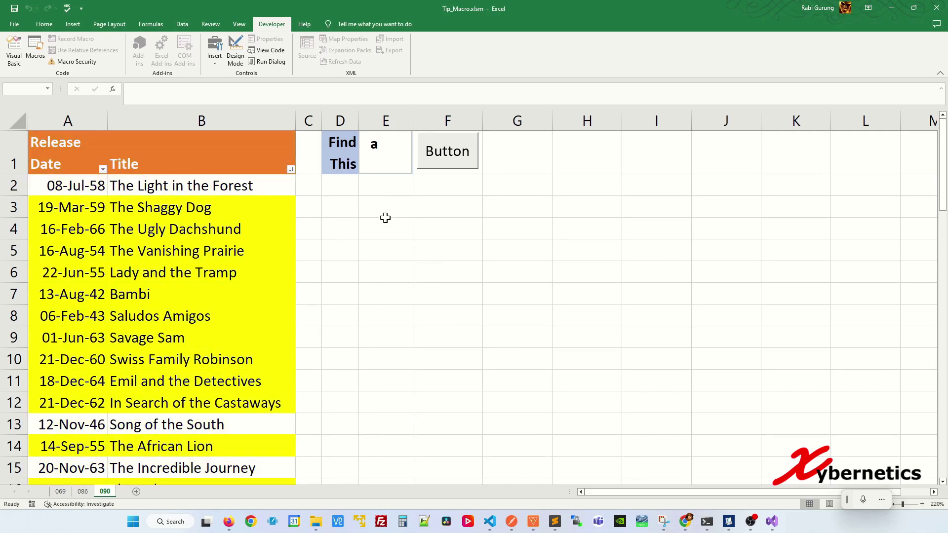
pyautogui.press('BackSpace')
pyautogui.write('b')
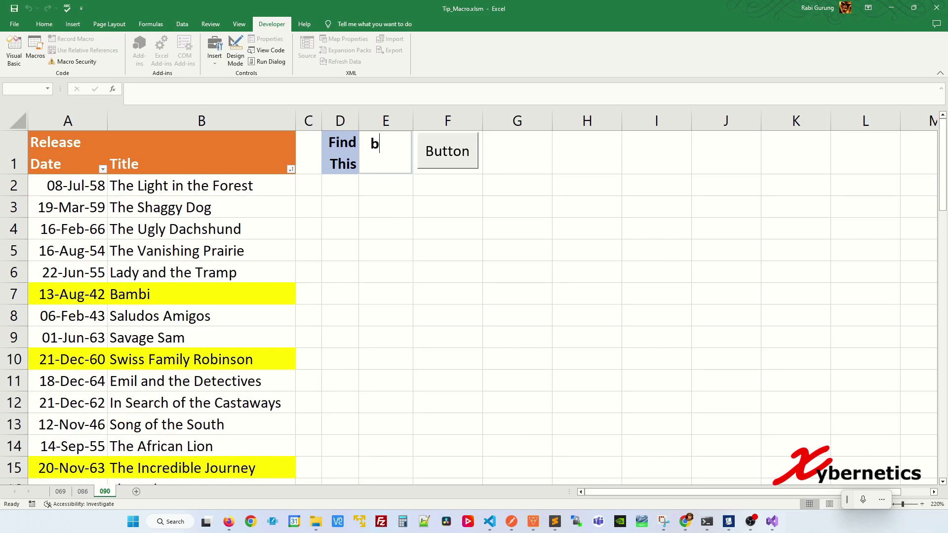
pyautogui.click(446, 159)
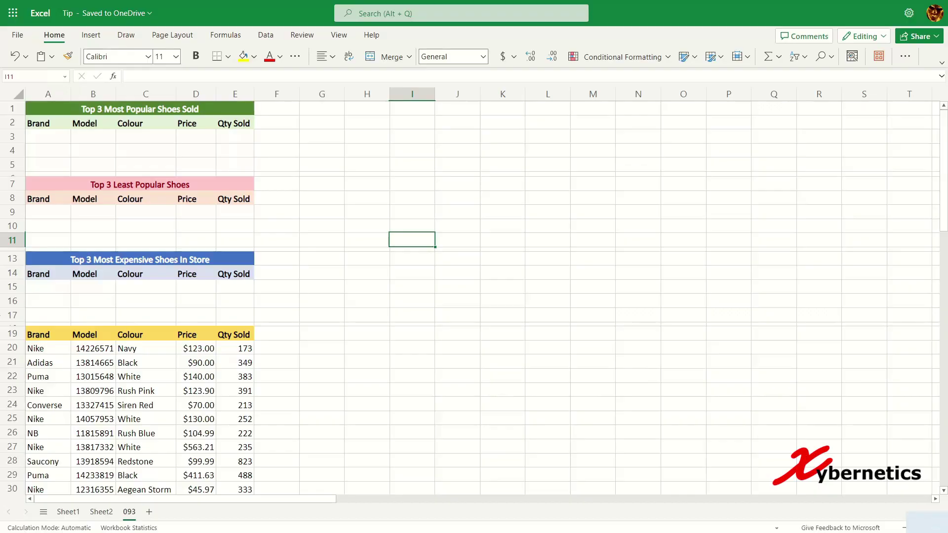
# Step: Examine the shoe list starting in row 19 and the layout of the three Top 3 tables above it
pyautogui.moveTo(51, 335); pyautogui.dragTo(229, 419)
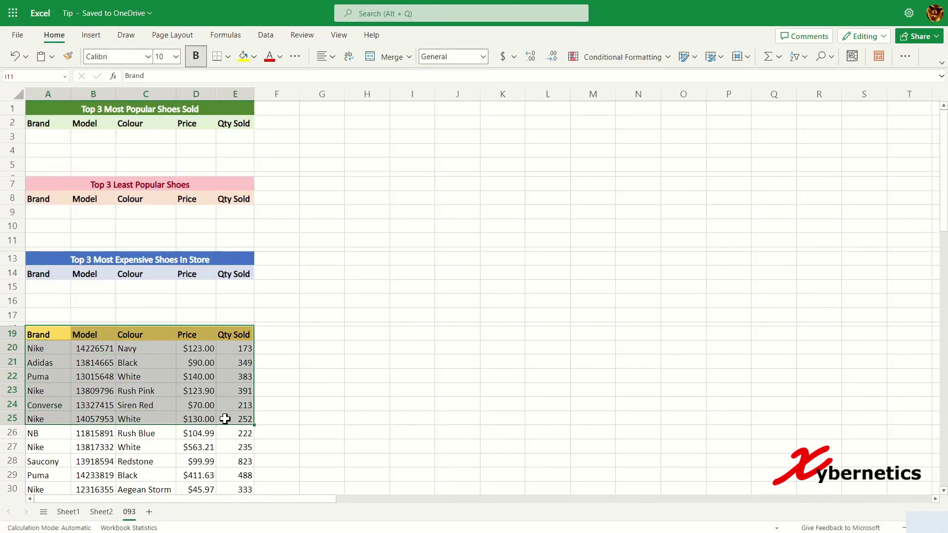
pyautogui.moveTo(48, 126); pyautogui.dragTo(226, 148)
pyautogui.moveTo(53, 206); pyautogui.dragTo(231, 225)
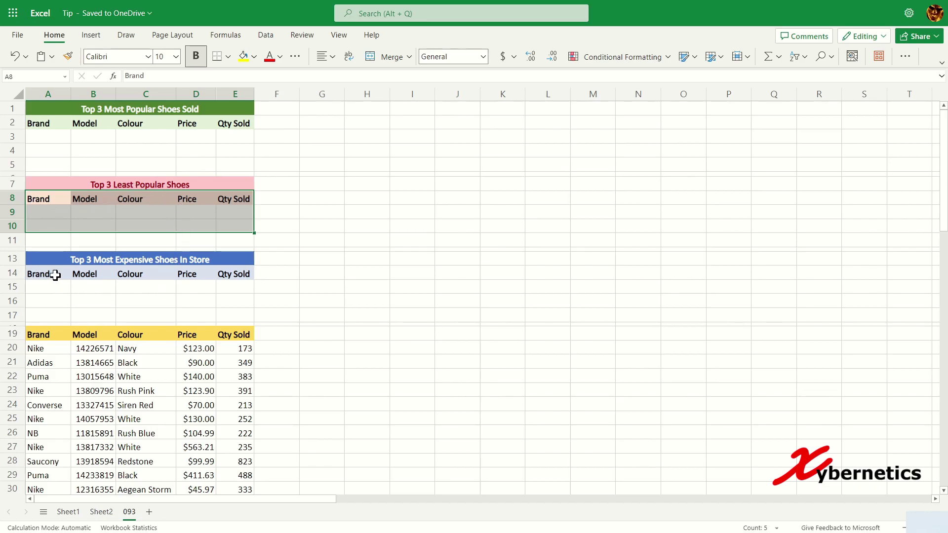
pyautogui.moveTo(55, 273); pyautogui.dragTo(234, 311)
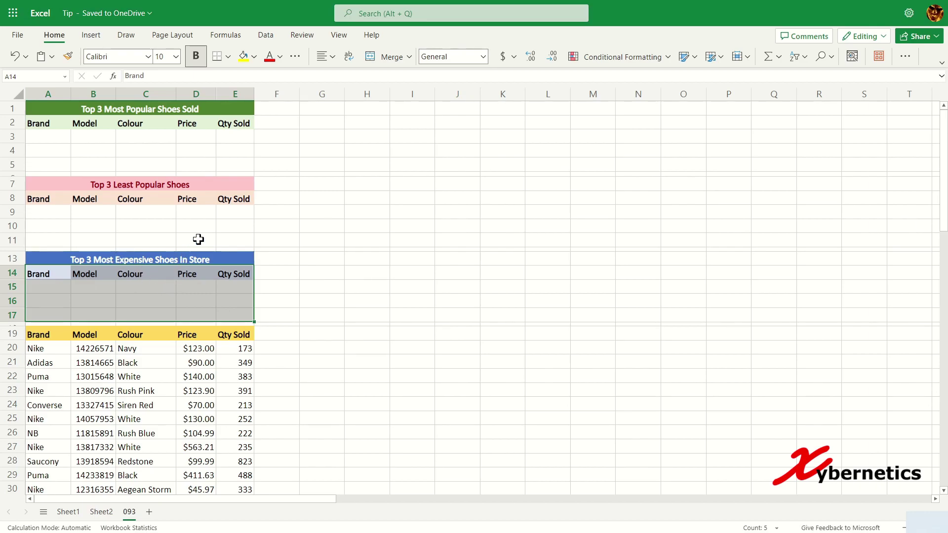
pyautogui.click(163, 168)
# Step: Enter =SORT(FILTER(A20:E88,E20:E88>=LARGE(E20:E88,3)),5,-1) in A3 to list the three most popular shoes, and select the first result row
pyautogui.click(49, 137)
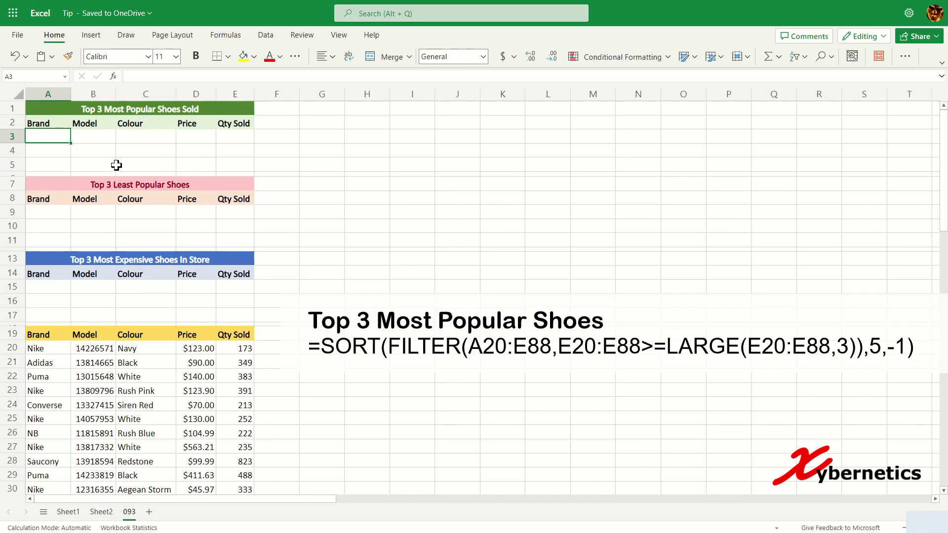
pyautogui.write('=SORT(FIL')
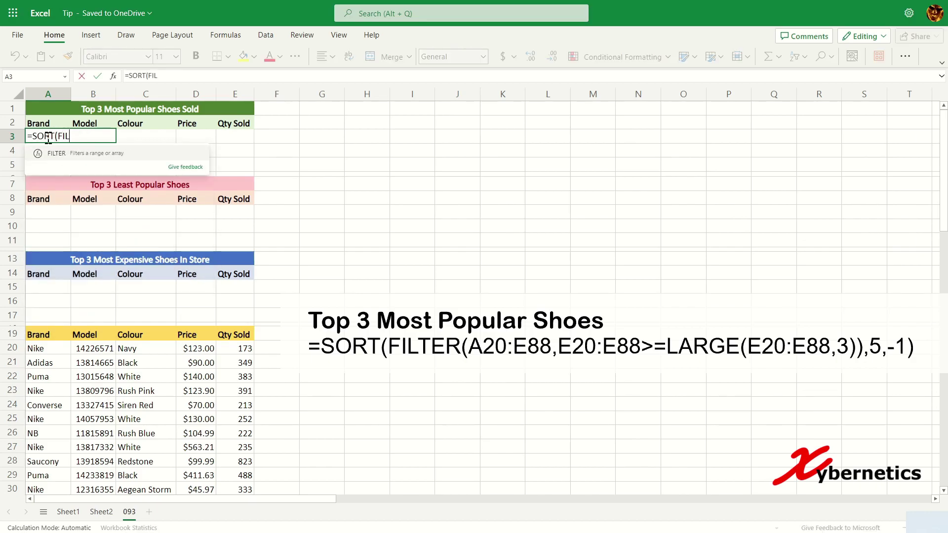
pyautogui.write('TER(A20:E88,E20:E88>=LARGE(E20:E88,3)),5,-1)')
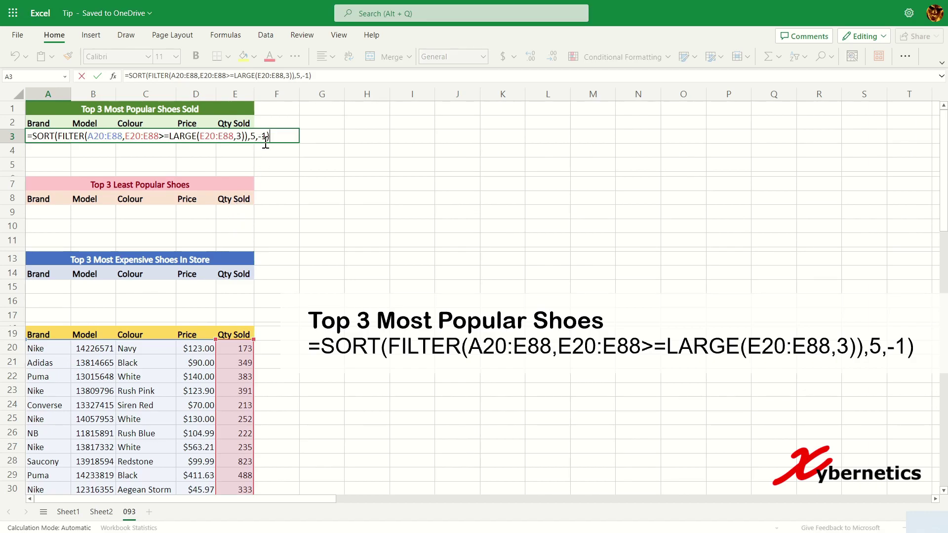
pyautogui.press('Return')
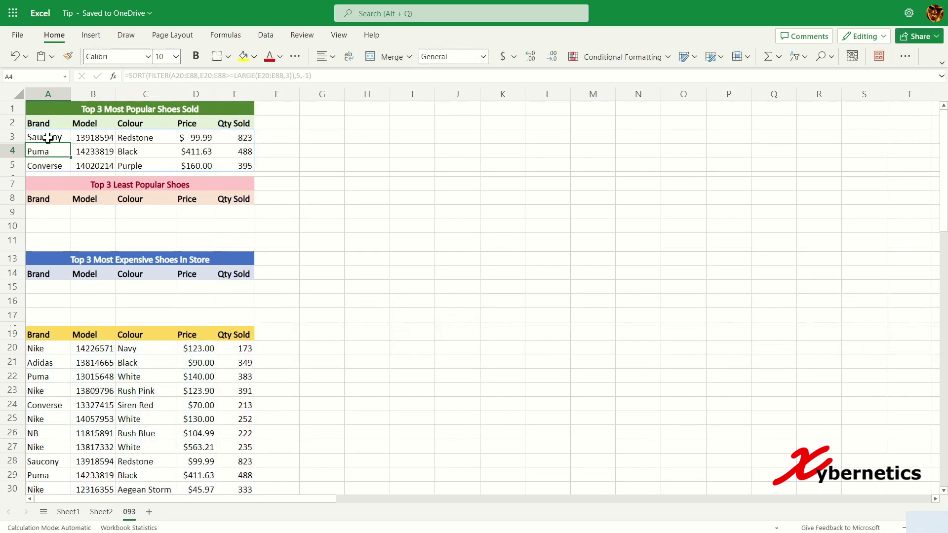
pyautogui.moveTo(47, 137); pyautogui.dragTo(246, 137)
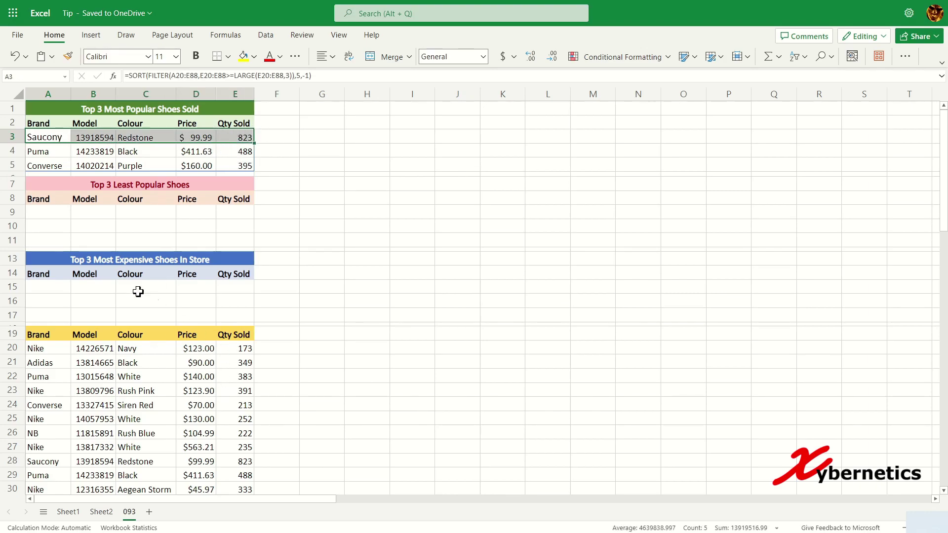
# Step: Enter =SORT(FILTER(A20:E88,E20:E88<=SMALL(E20:E88,3)),5,1) in A9 to list the three least popular shoes, checking its SMALL and sort arguments
pyautogui.click(74, 228)
pyautogui.click(44, 210)
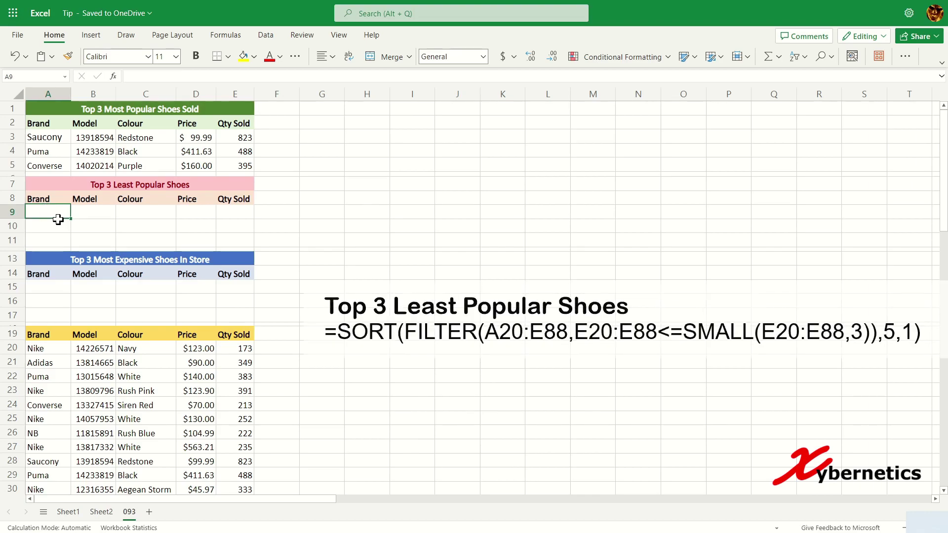
pyautogui.write('=SORT(FILTER(A')
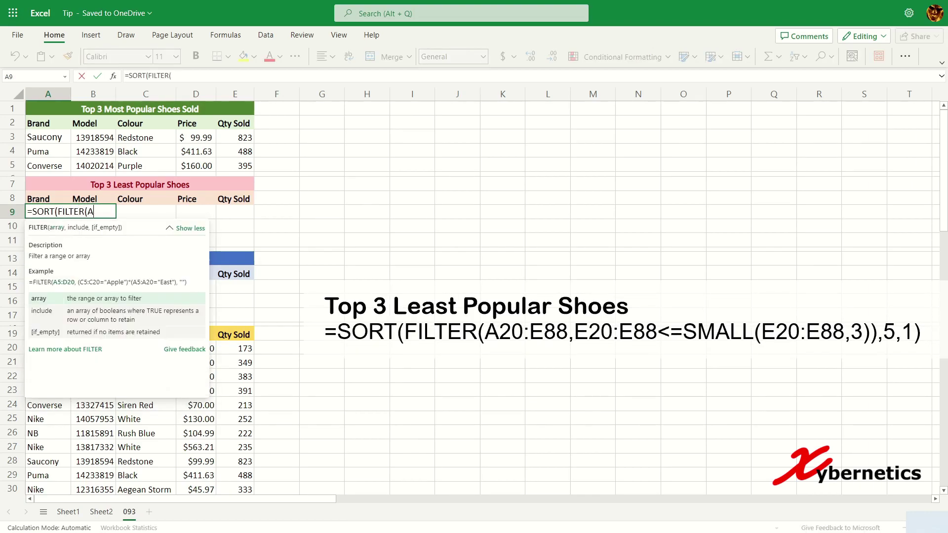
pyautogui.write('20:E88,E20:E88<=SMALL(E20:E88,3)),5,1)')
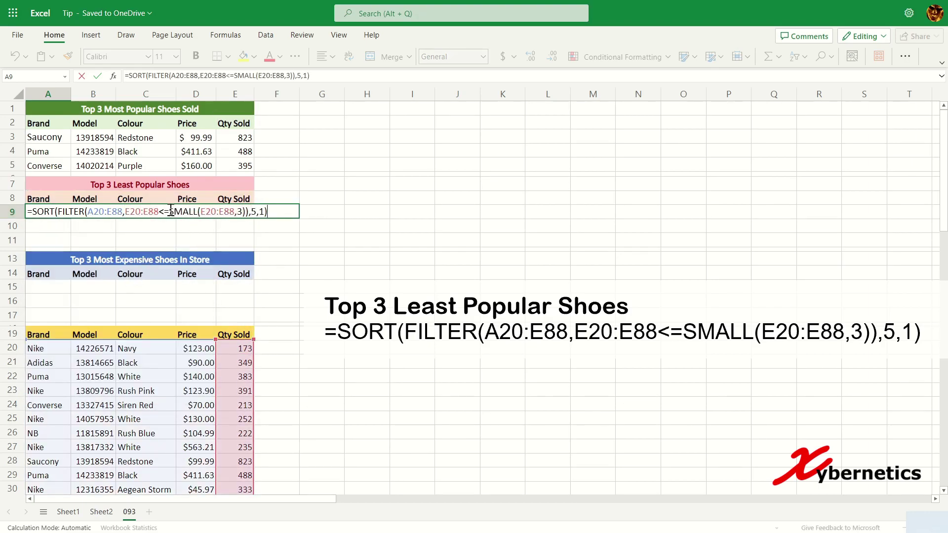
pyautogui.moveTo(170, 211); pyautogui.dragTo(192, 210)
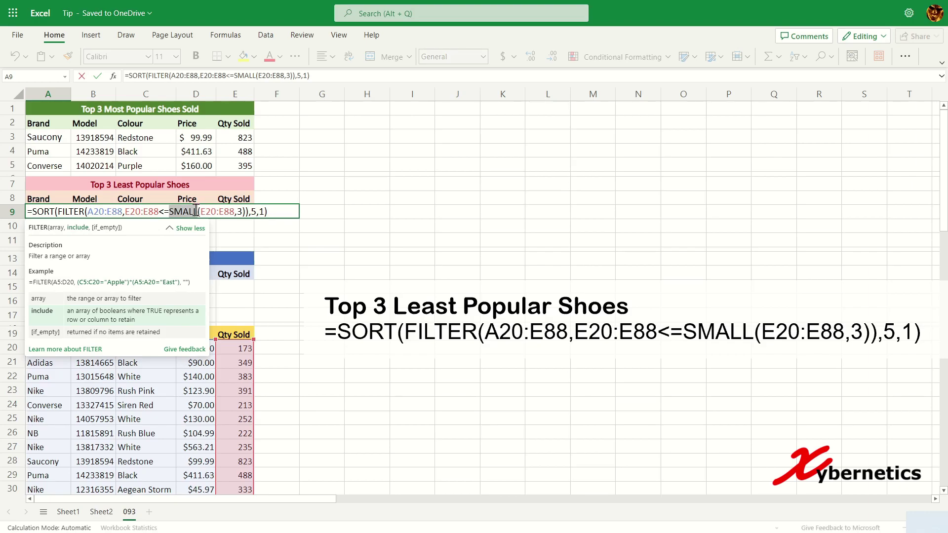
pyautogui.click(190, 211)
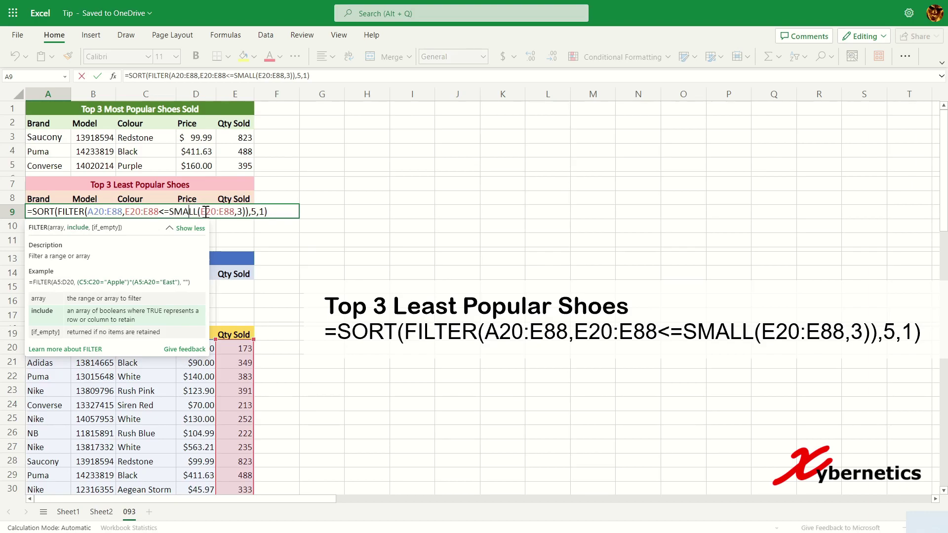
pyautogui.click(256, 212)
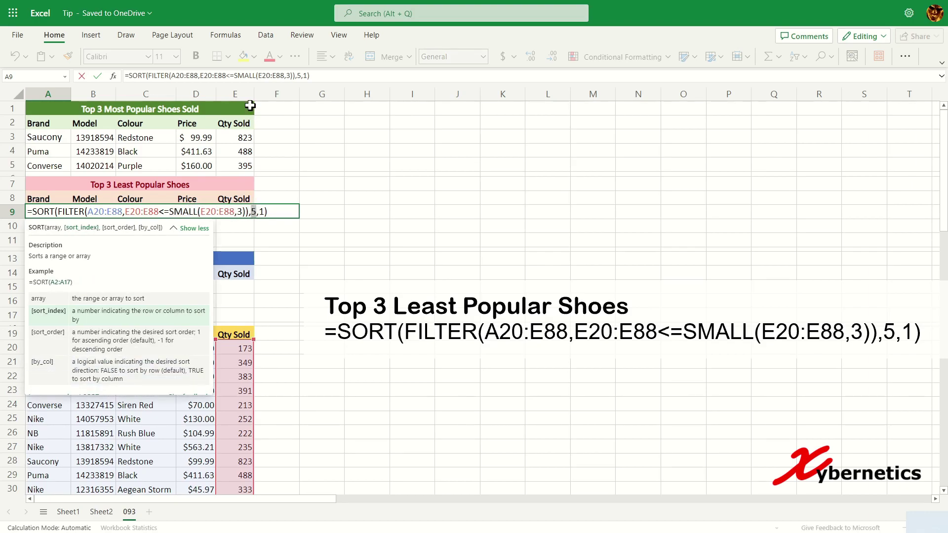
pyautogui.click(264, 211)
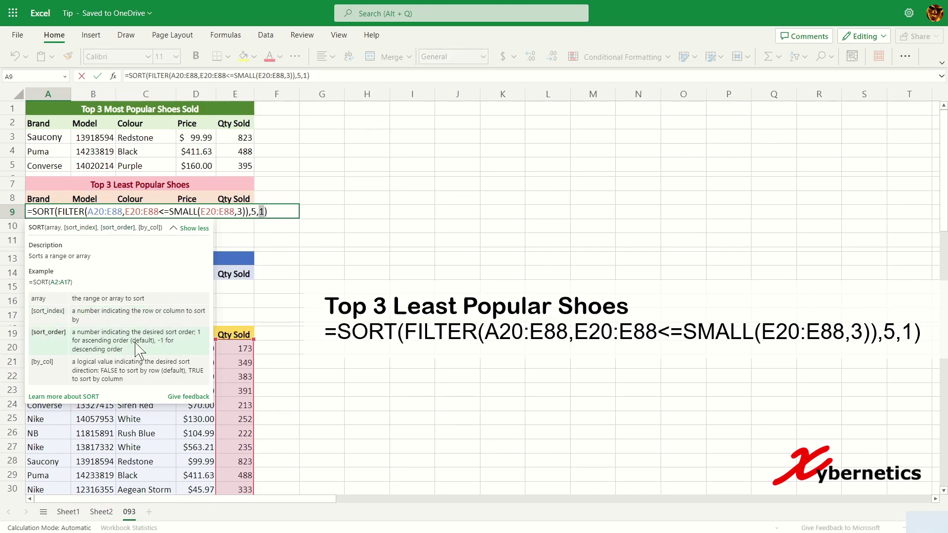
pyautogui.press('Return')
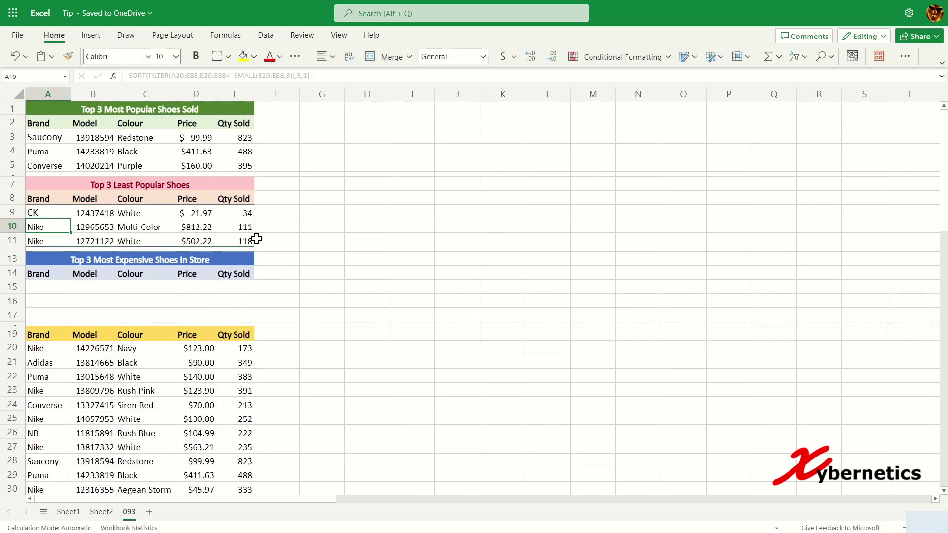
pyautogui.click(245, 211)
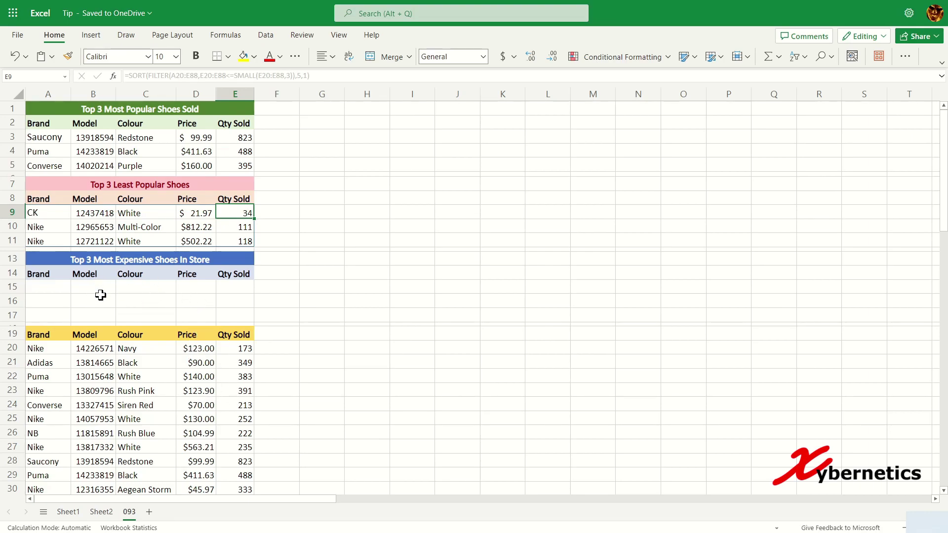
# Step: Enter =SORT(FILTER(A20:E88,D20:D88>=LARGE(D20:D88,3)),4,-1) in A15 to list the three most expensive shoes
pyautogui.click(68, 287)
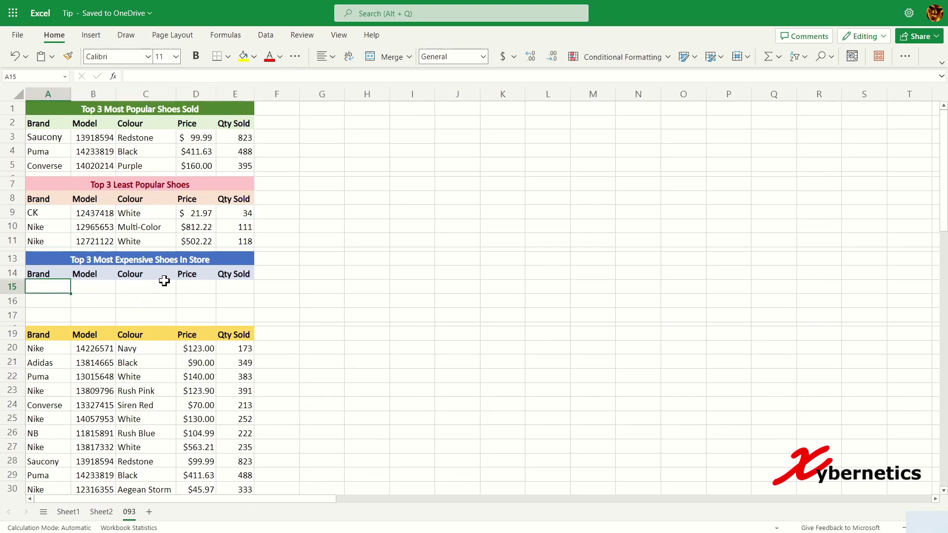
pyautogui.write('=SORT(F')
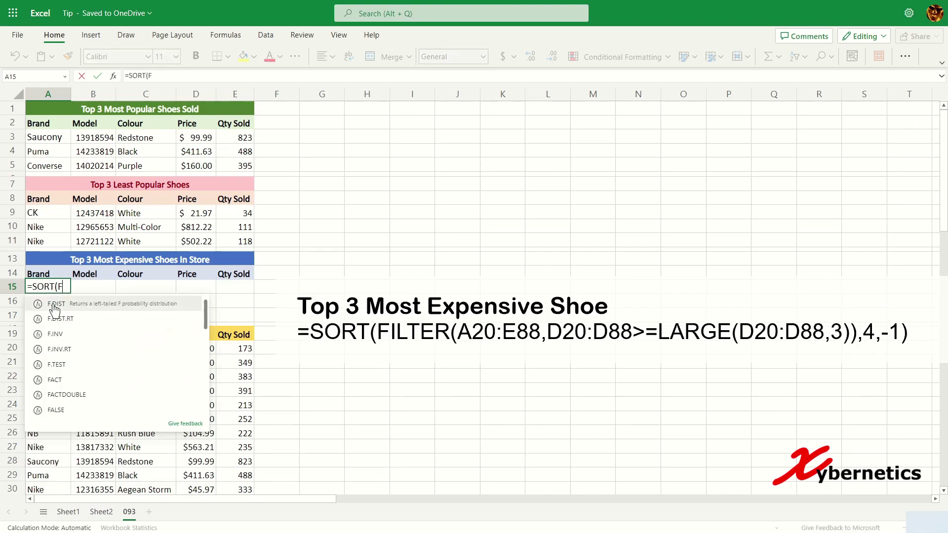
pyautogui.write('ILTER(A20:E88,D20:D88>=LARGE(D20:D88,3)),4,-1')
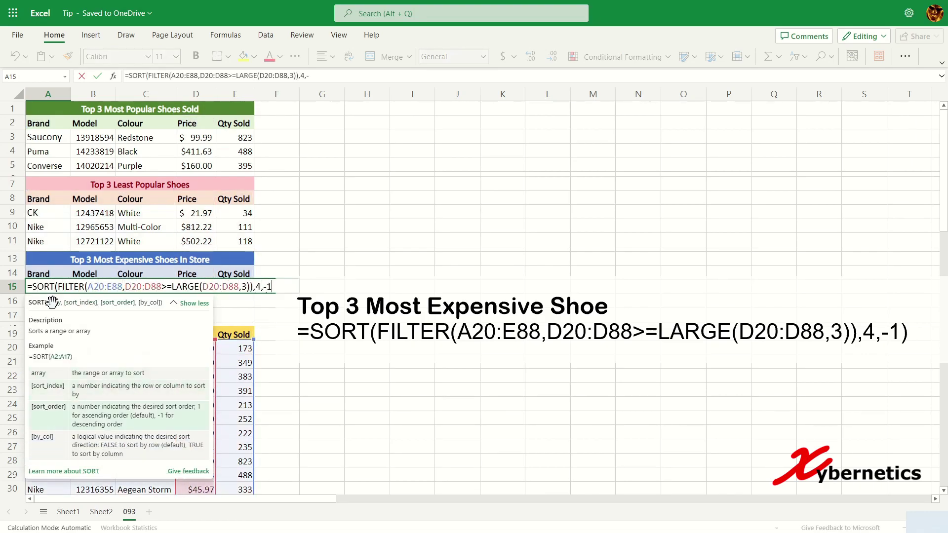
pyautogui.press('Return')
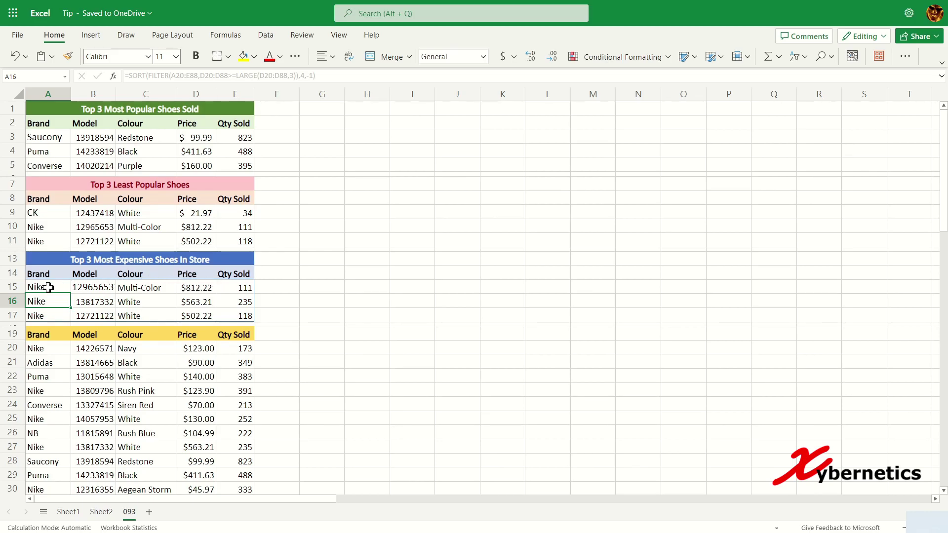
# Step: Compare the most expensive shoe's row with its entry among the least popular shoes and with the top most popular shoe
pyautogui.moveTo(47, 286); pyautogui.dragTo(237, 284)
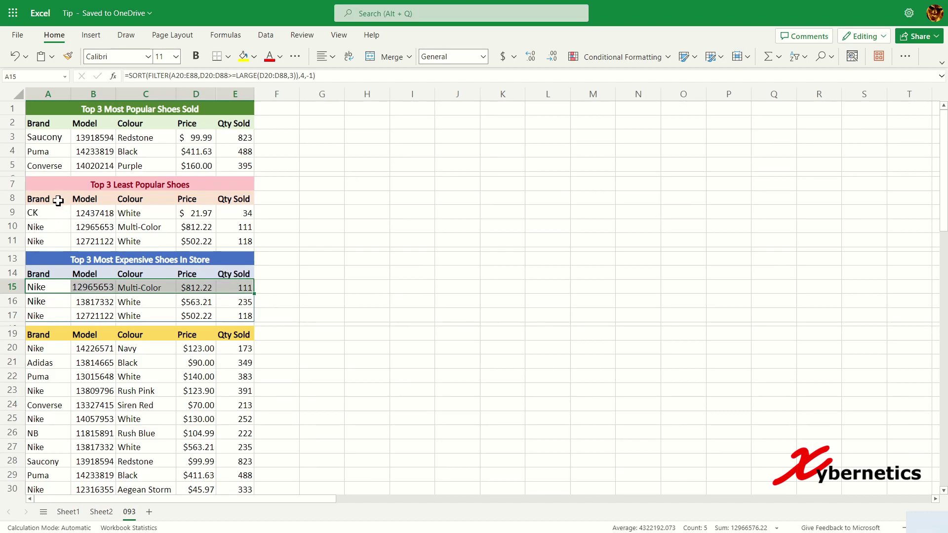
pyautogui.click(55, 227)
pyautogui.moveTo(56, 228); pyautogui.dragTo(227, 219)
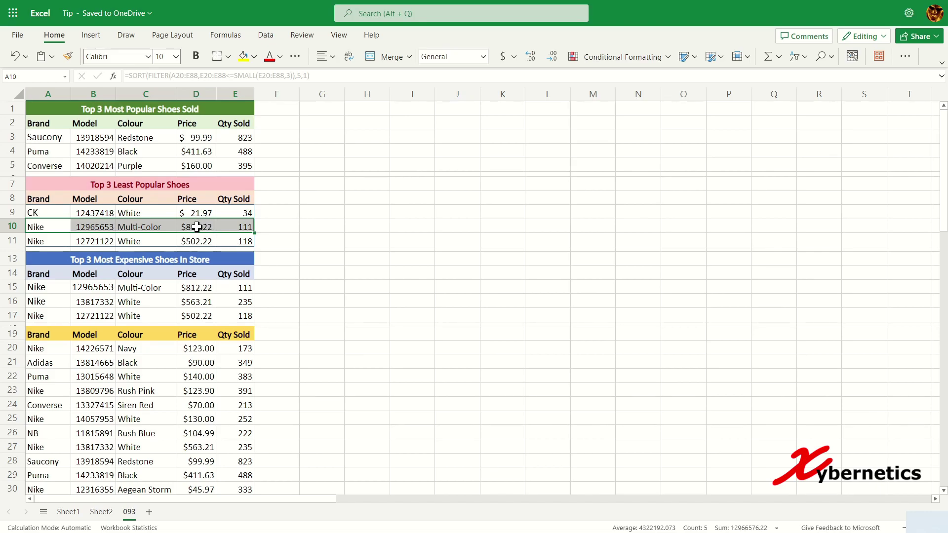
pyautogui.moveTo(55, 144); pyautogui.dragTo(228, 160)
pyautogui.click(227, 137)
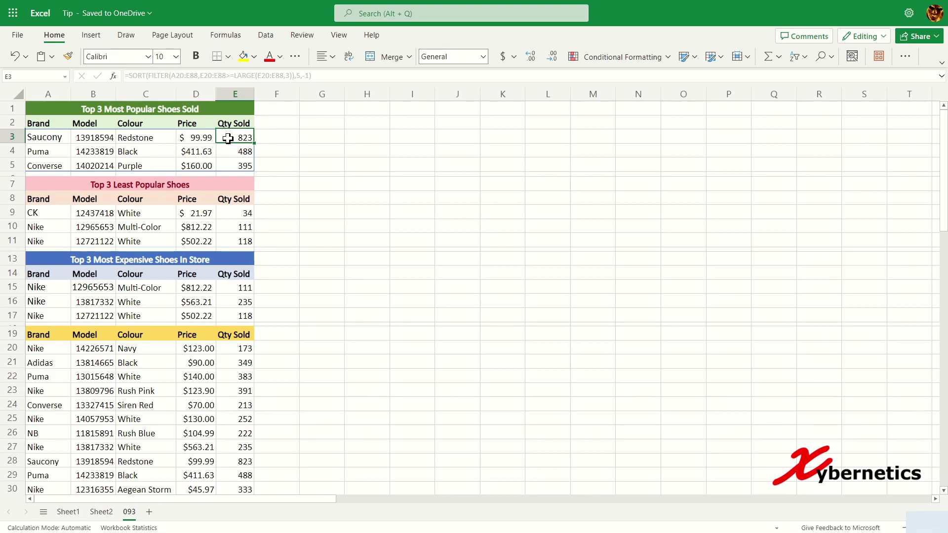
pyautogui.click(200, 138)
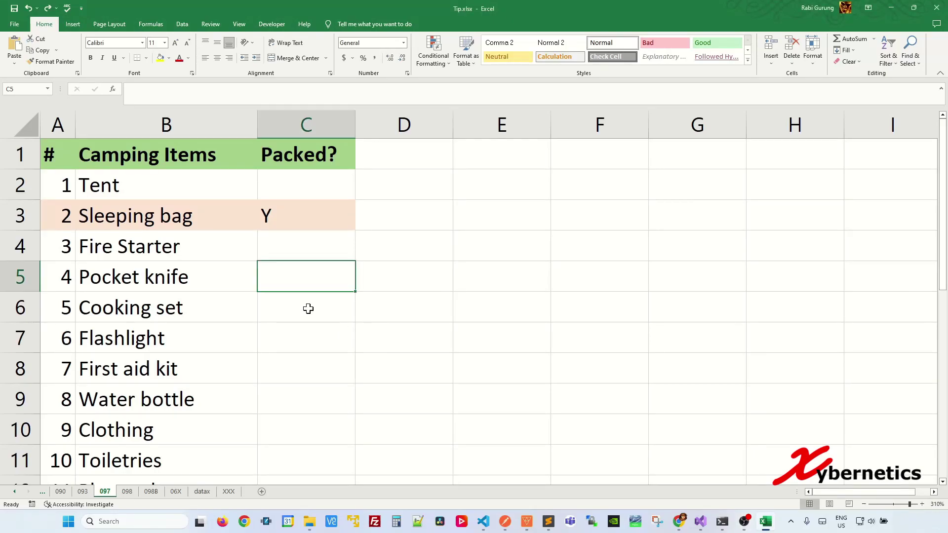
# Step: Mark Pocket knife, Cooking set, Flashlight, Clothing and Toiletries as packed with Y in column C
pyautogui.write('Y')
pyautogui.press('Return')
pyautogui.write('Y')
pyautogui.press('Return')
pyautogui.write('Y')
pyautogui.press('Return')
pyautogui.press('Return')
pyautogui.press('Return')
pyautogui.write('Y')
pyautogui.press('Return')
pyautogui.write('Y')
pyautogui.press('Return')
pyautogui.press('Return')
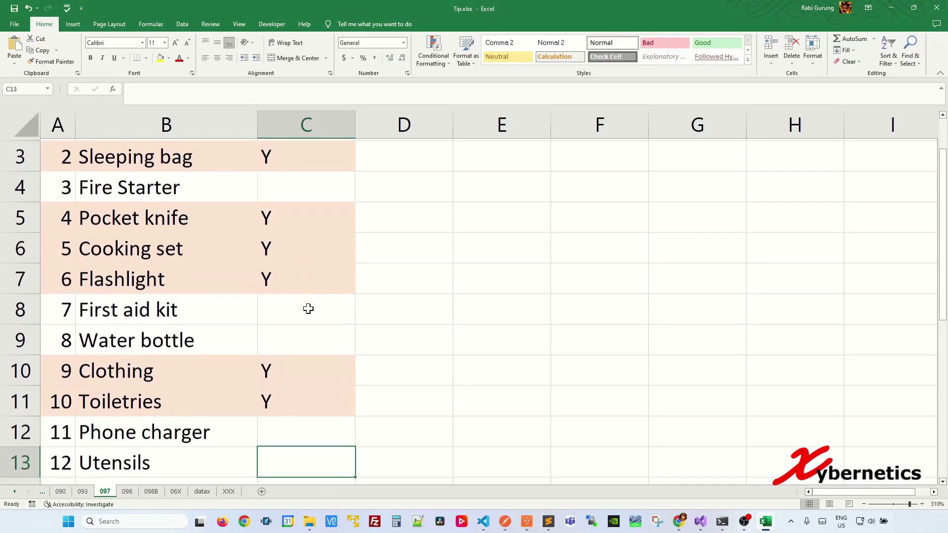
# Step: Enter Y in the Packed? column for Utensils, Cash, Hiking boots, Jackets and Cleaning supplies
pyautogui.write('Y')
pyautogui.press('Return')
pyautogui.press('Return')
pyautogui.write('Y Y')
pyautogui.press('Return')
pyautogui.write('Y')
pyautogui.press('Return')
pyautogui.write('Y')
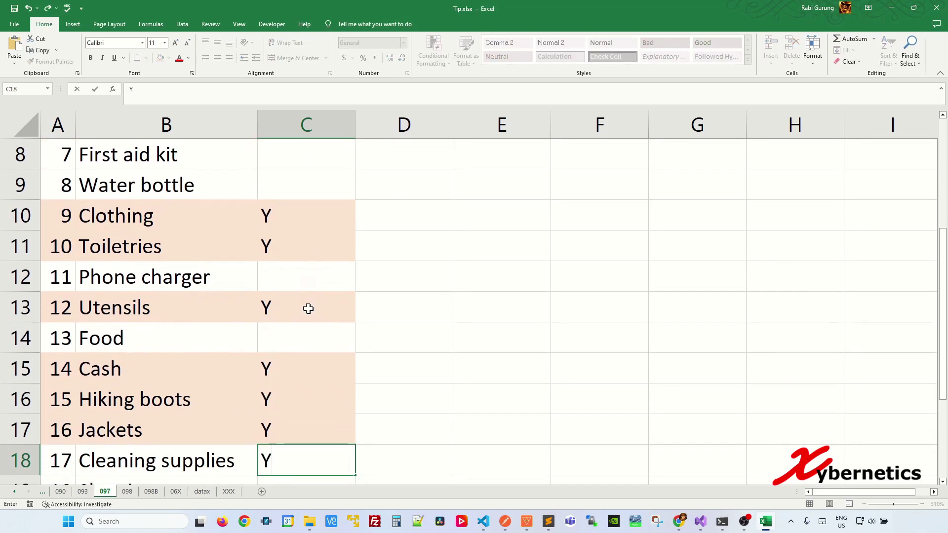
pyautogui.press('Return')
# Step: Enter Y in the Packed? column for Tool kit, Sleeping mattress, Tent, Fire Starter and First aid kit
pyautogui.press('Return')
pyautogui.write('Y')
pyautogui.press('Up')
pyautogui.write('Y')
pyautogui.scroll(3, 282, 213)
pyautogui.click(284, 185)
pyautogui.write('Y')
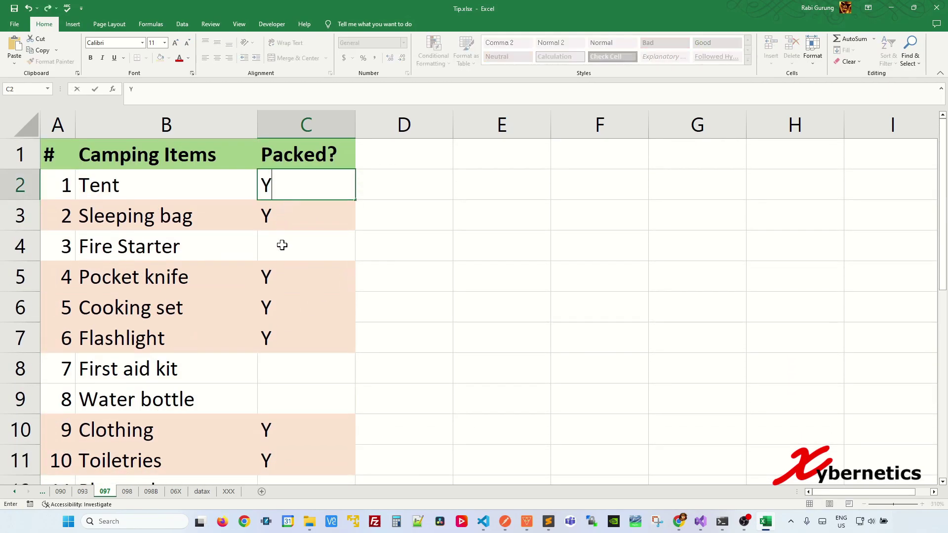
pyautogui.click(282, 245)
pyautogui.write('Y')
pyautogui.click(297, 367)
pyautogui.write('Y')
pyautogui.scroll(-2, 352, 371)
pyautogui.click(351, 371)
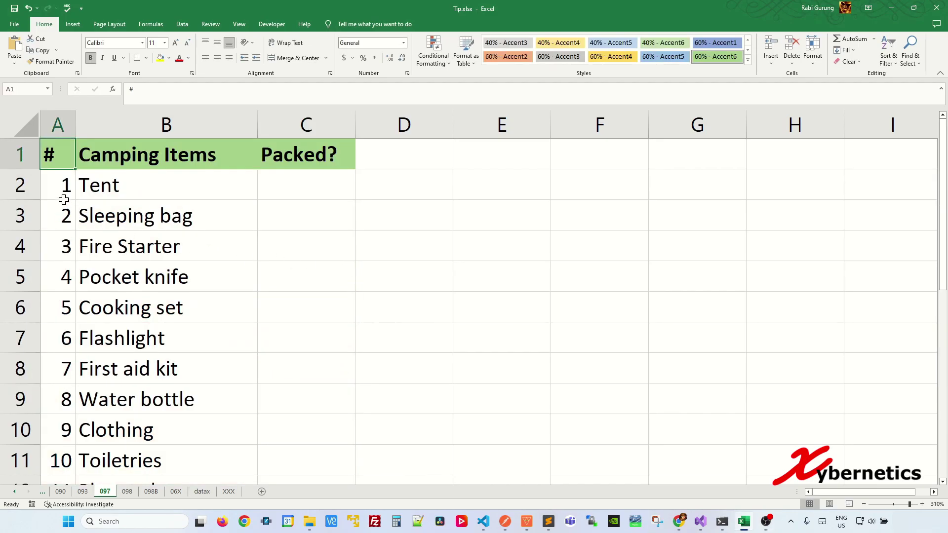
# Step: Start a conditional formatting rule for the camping list A2:C23 that uses a formula to determine which cells to format
pyautogui.moveTo(63, 198); pyautogui.dragTo(283, 191)
pyautogui.hotkey('ctrl', 'shift', 'Down')
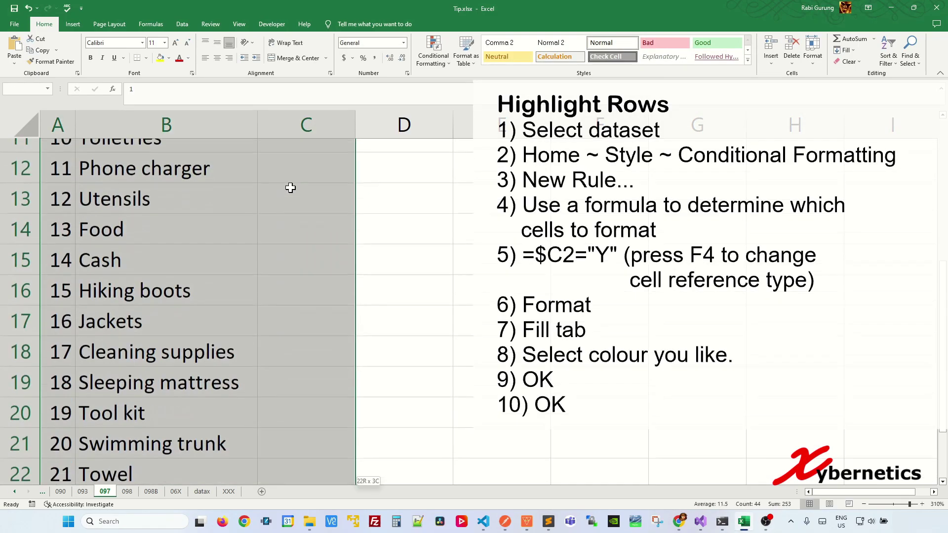
pyautogui.scroll(4, 290, 146)
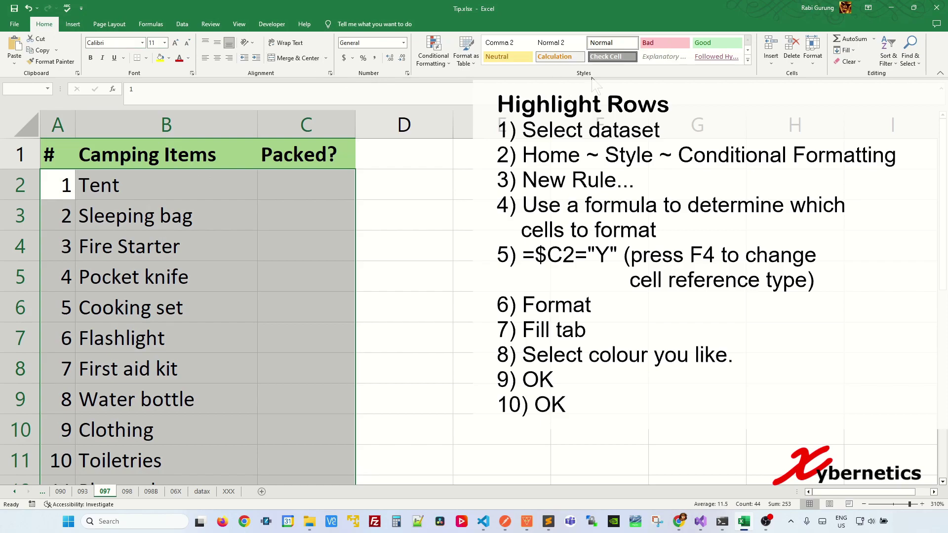
pyautogui.click(433, 54)
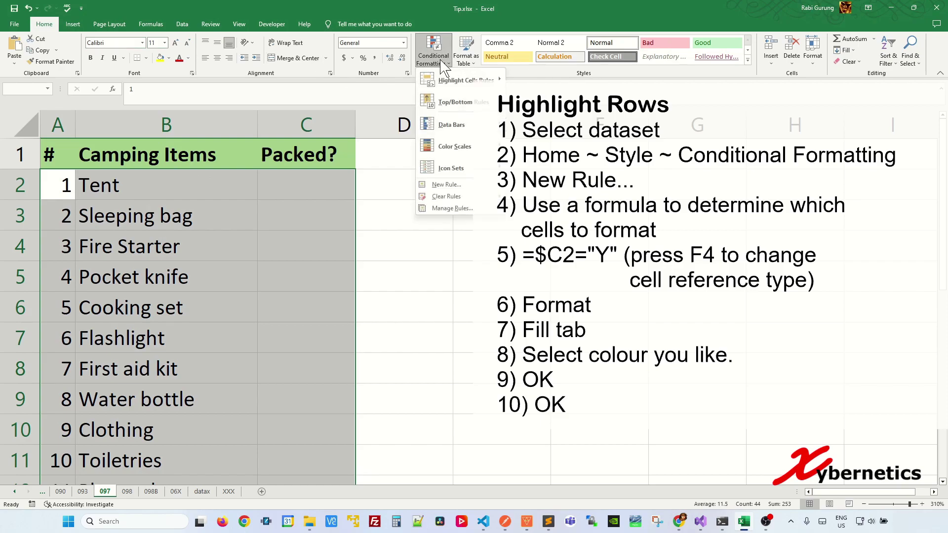
pyautogui.click(453, 186)
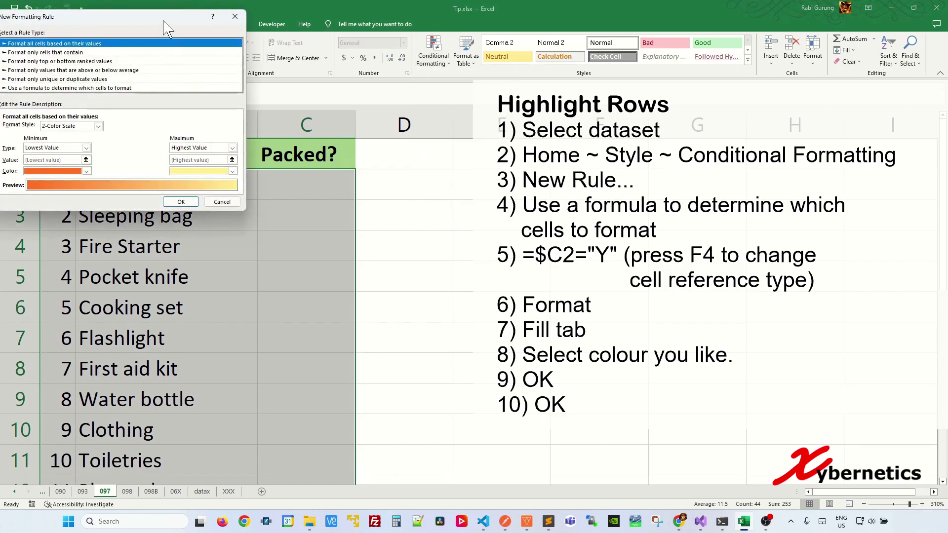
pyautogui.moveTo(167, 15); pyautogui.dragTo(335, 140)
pyautogui.click(189, 208)
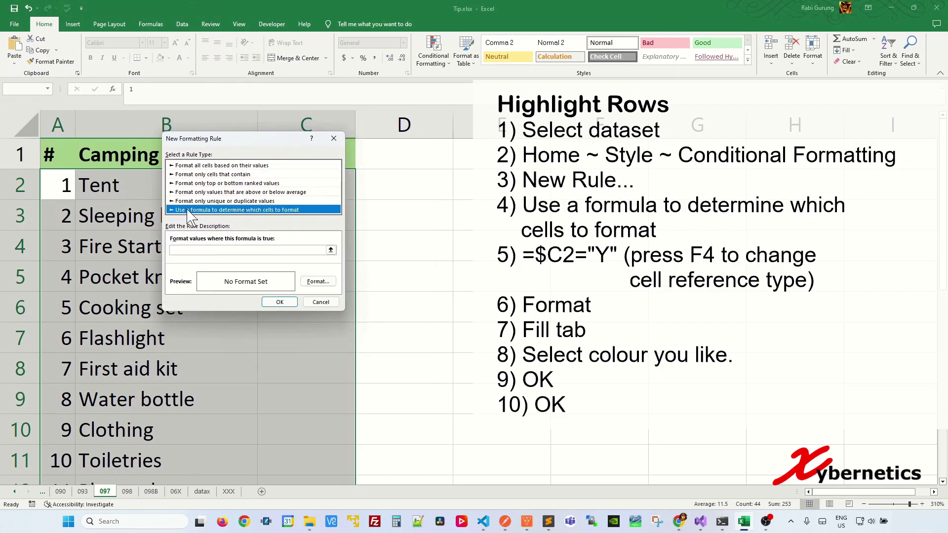
# Step: Set the rule's formula to =$C2="Y", with only the column reference locked
pyautogui.moveTo(236, 140); pyautogui.dragTo(154, 143)
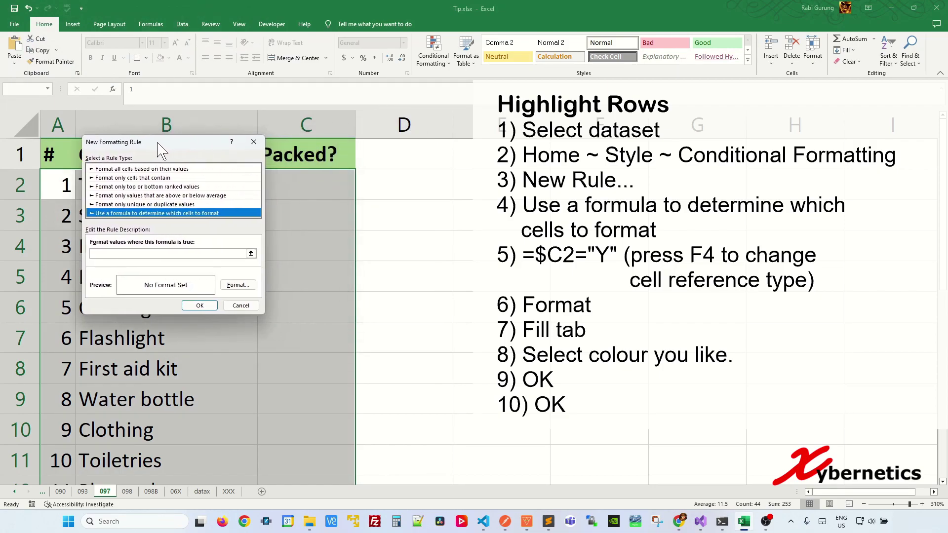
pyautogui.click(112, 256)
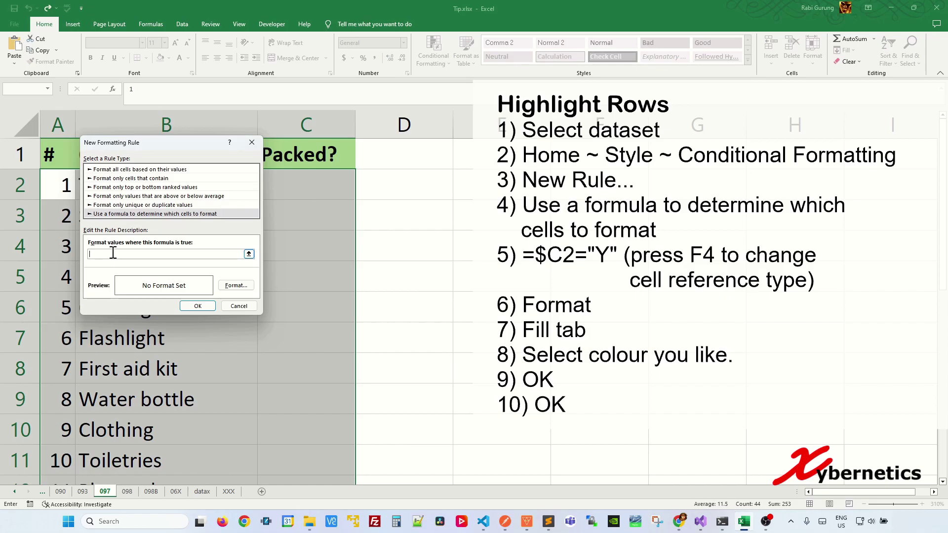
pyautogui.click(321, 179)
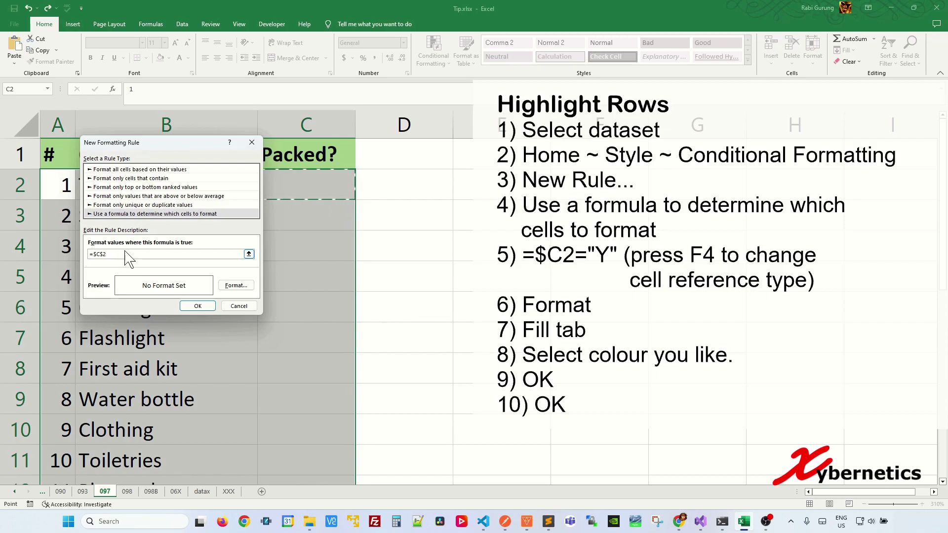
pyautogui.press('F4')
pyautogui.write('="Y')
# Step: Give the rule a light orange background fill and apply it to the camping list
pyautogui.click(236, 285)
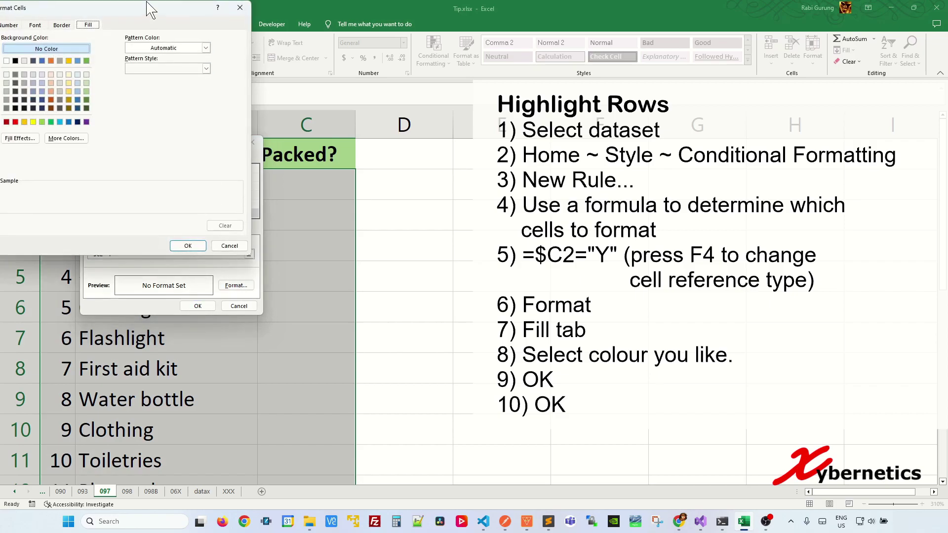
pyautogui.moveTo(154, 9); pyautogui.dragTo(191, 129)
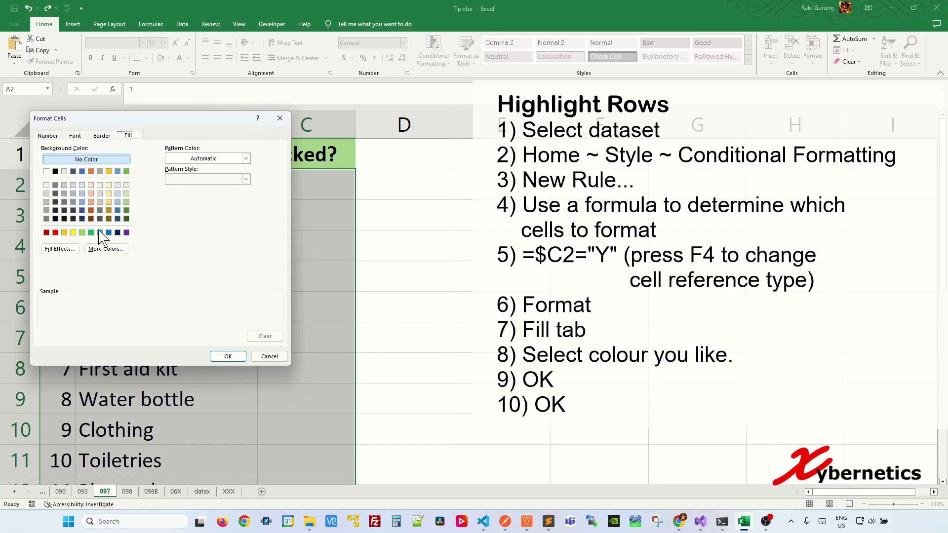
pyautogui.click(90, 185)
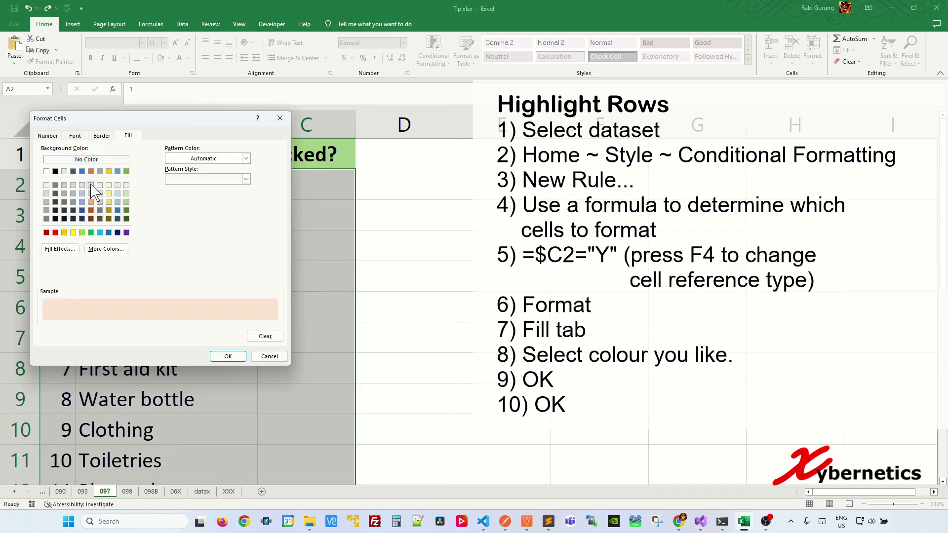
pyautogui.click(228, 356)
pyautogui.click(198, 306)
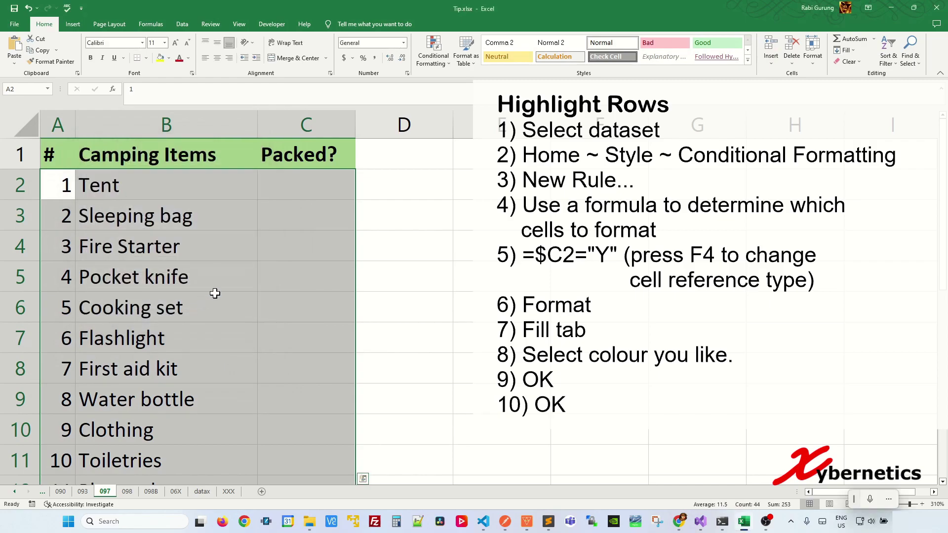
# Step: Test the rule by entering Y in the Packed? column for Tent, Fire Starter, Pocket knife and Cooking set
pyautogui.click(297, 237)
pyautogui.click(307, 186)
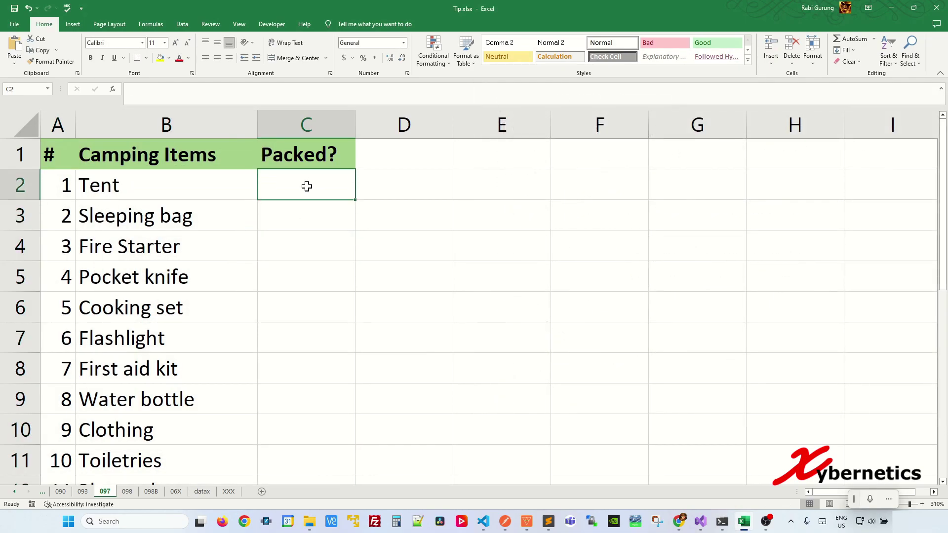
pyautogui.write('Y')
pyautogui.press('Return')
pyautogui.press('Return')
pyautogui.write('Y')
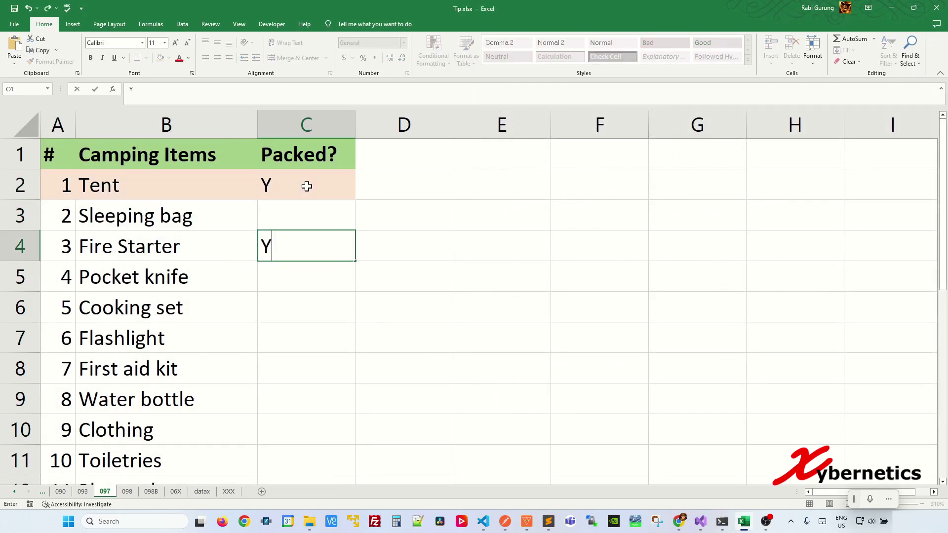
pyautogui.press('Return')
pyautogui.write('Y')
pyautogui.press('Return')
pyautogui.write('Y')
pyautogui.press('Return')
pyautogui.press('Return')
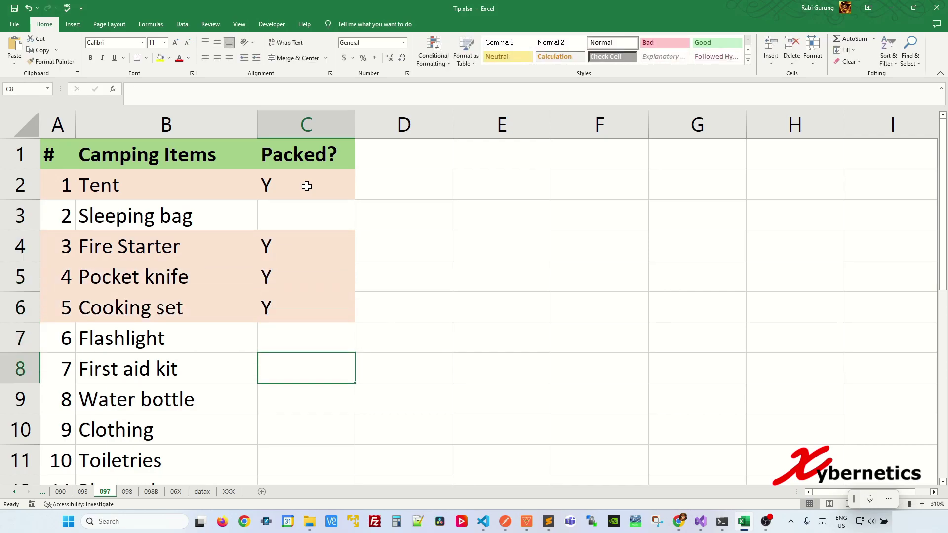
# Step: Enter Y in the Packed? column for First aid kit, Clothing, Toiletries and Water bottle
pyautogui.write('Y')
pyautogui.press('Return')
pyautogui.press('Return')
pyautogui.write('Y')
pyautogui.press('Return')
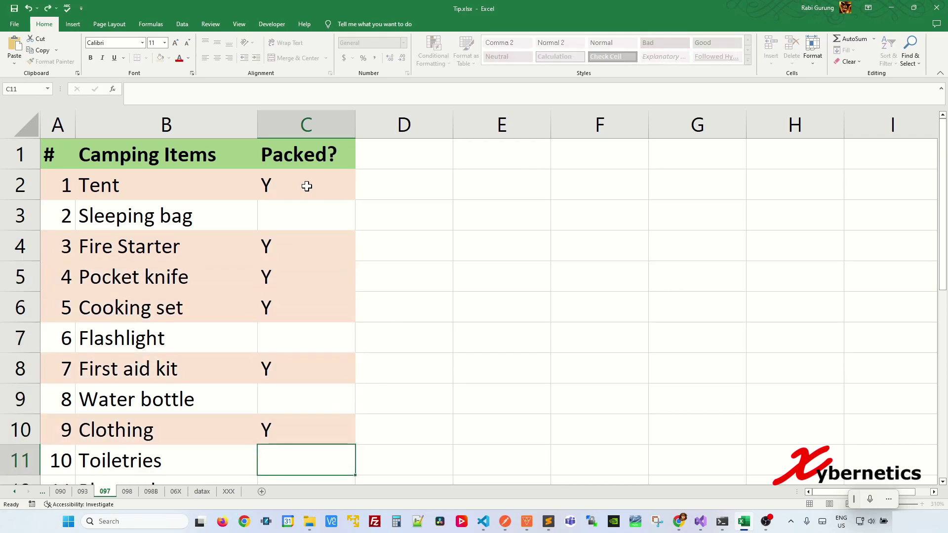
pyautogui.write('Y')
pyautogui.press('Up')
pyautogui.press('Up')
pyautogui.write('Y')
pyautogui.press('Return')
pyautogui.press('Return')
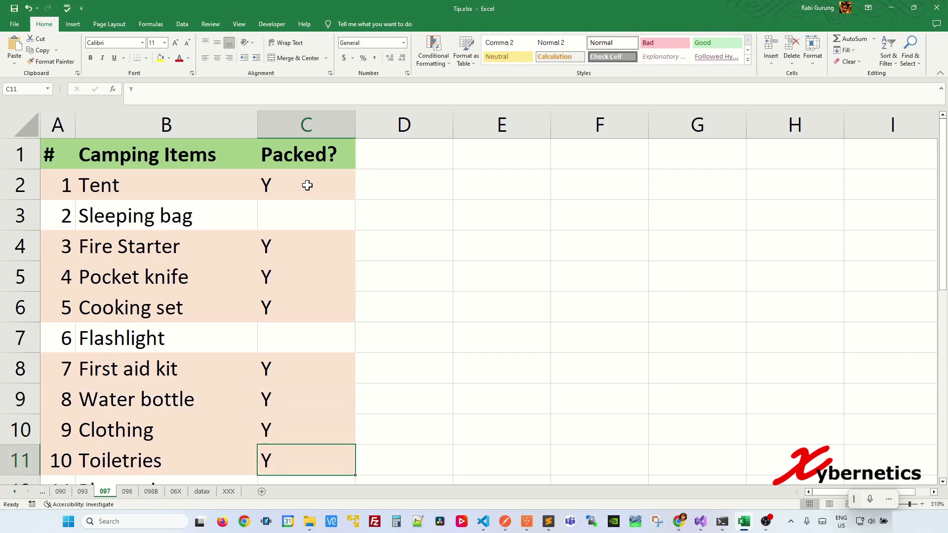
# Step: Enter Y in the Packed? column for Sleeping mattress, Jackets, Swimming trunk and Flashlight
pyautogui.scroll(-5, 408, 248)
pyautogui.click(325, 245)
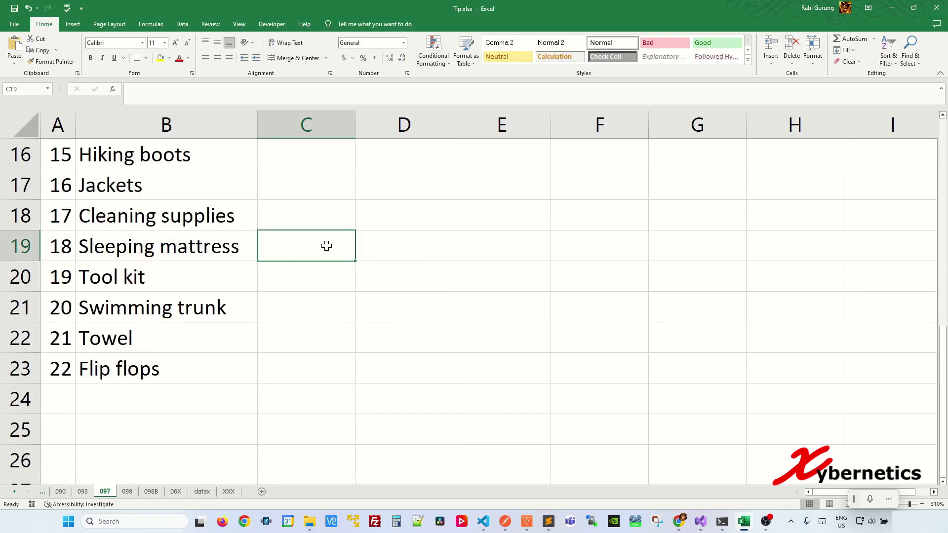
pyautogui.write('Y')
pyautogui.click(318, 188)
pyautogui.write('Y')
pyautogui.click(310, 303)
pyautogui.write('Y')
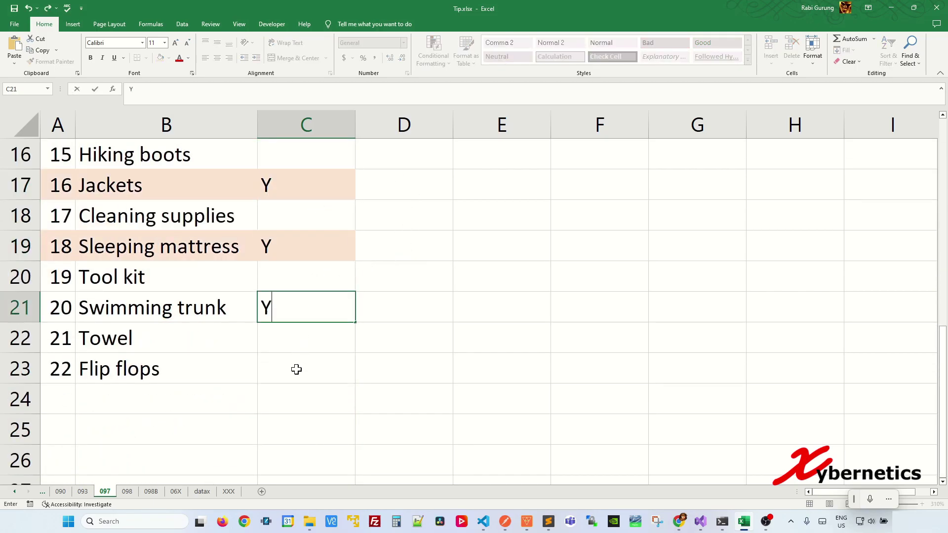
pyautogui.scroll(4, 314, 331)
pyautogui.click(309, 249)
pyautogui.write('Y')
pyautogui.scroll(1, 311, 254)
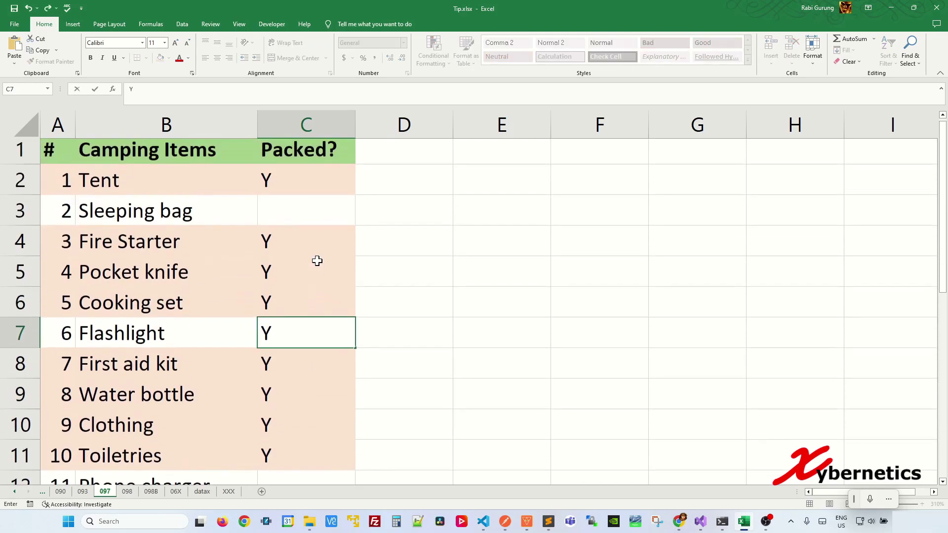
pyautogui.press('Return')
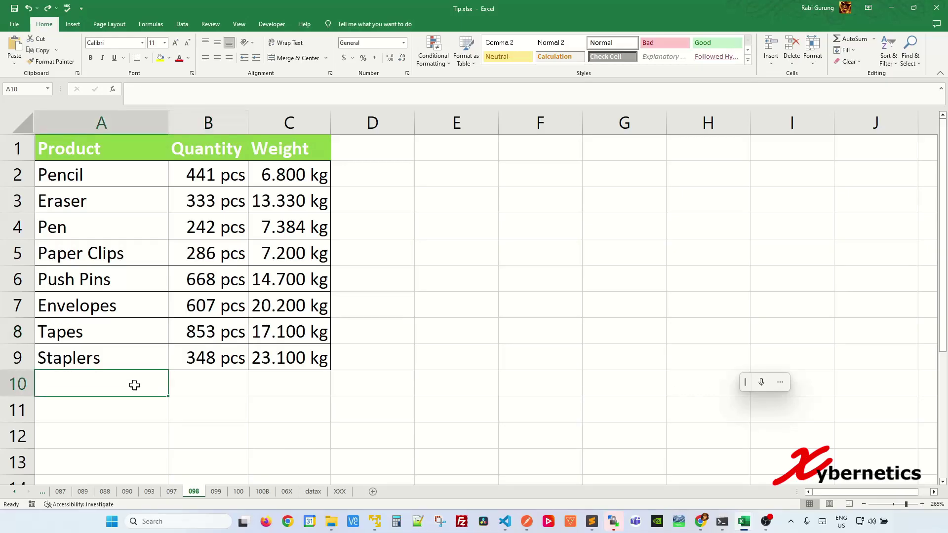
# Step: Add Printer Ink in row 10 of the product table with quantity 100 and weight 10.332
pyautogui.write('Printer Ink')
pyautogui.press('Tab')
pyautogui.write('100')
pyautogui.press('Tab')
pyautogui.write('10.332')
pyautogui.press('Return')
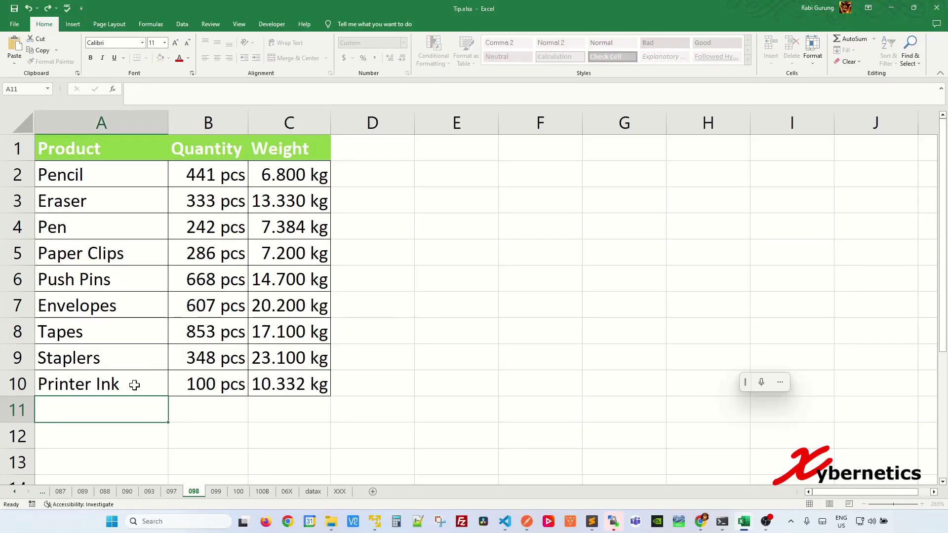
# Step: Add Calculator in row 11 of the product table with quantity 345 and weight 23.12
pyautogui.write('Calculator')
pyautogui.press('Tab')
pyautogui.write('345')
pyautogui.press('Tab')
pyautogui.write('23.12')
pyautogui.press('Return')
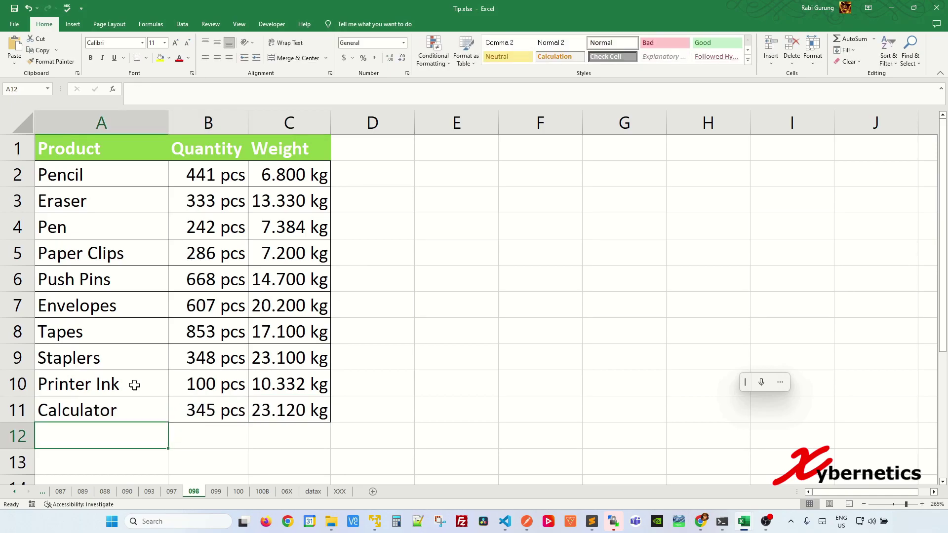
# Step: Add SD Card in row 12 of the product table with quantity 672 and weight 5
pyautogui.write('SD Card')
pyautogui.press('Tab')
pyautogui.write('672')
pyautogui.press('Tab')
pyautogui.write('5')
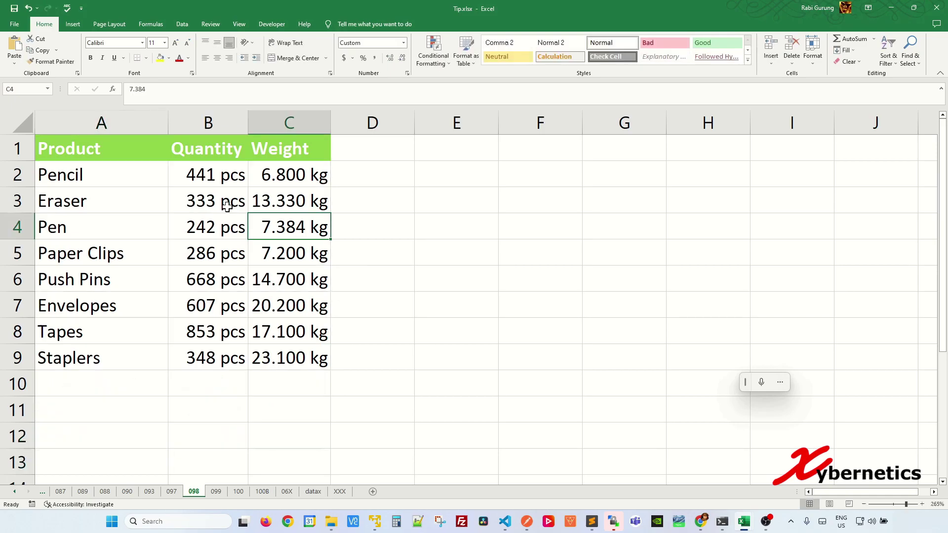
# Step: Create a formula-based conditional formatting rule =$A2<>"" for columns A to C from row 2 through the sheet's last row
pyautogui.click(120, 176)
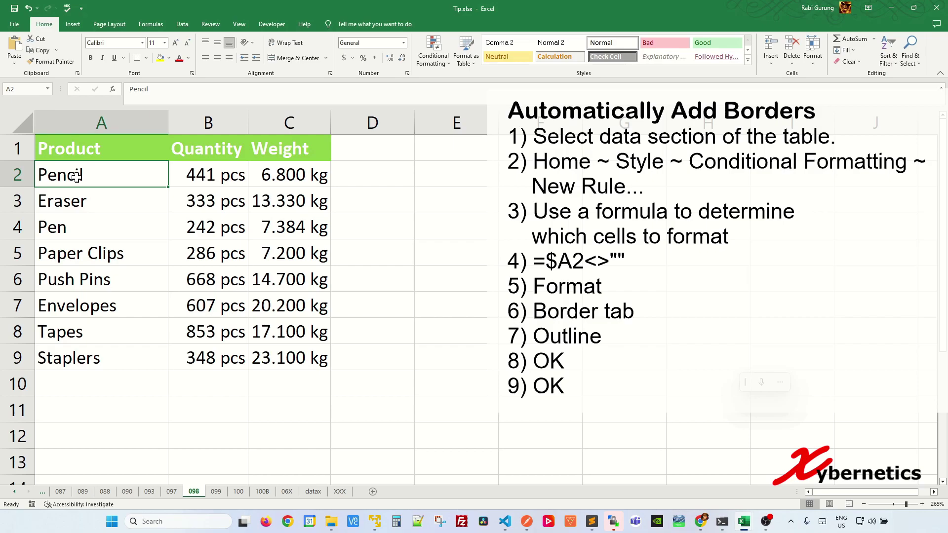
pyautogui.hotkey('shift', 'Right')
pyautogui.hotkey('shift', 'Right')
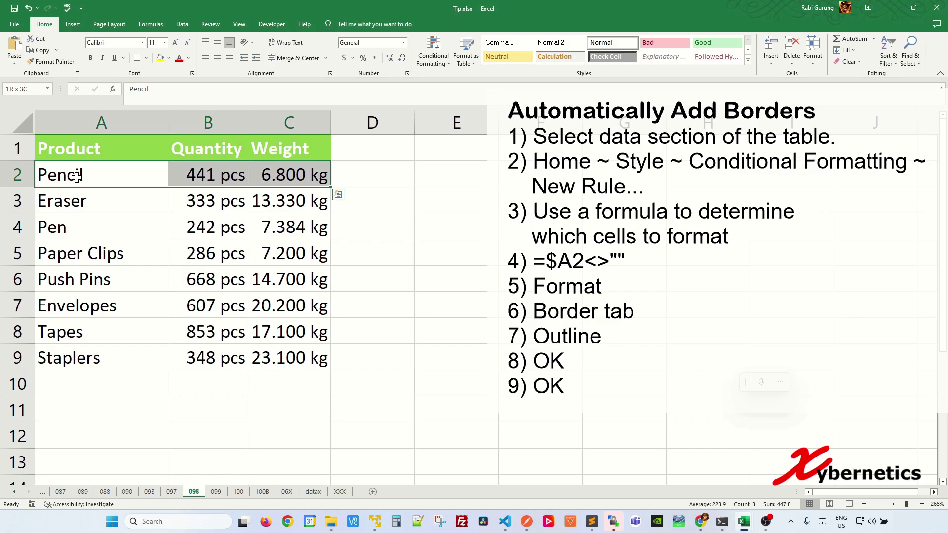
pyautogui.hotkey('ctrl', 'shift', 'Down')
pyautogui.hotkey('ctrl', 'shift', 'Down')
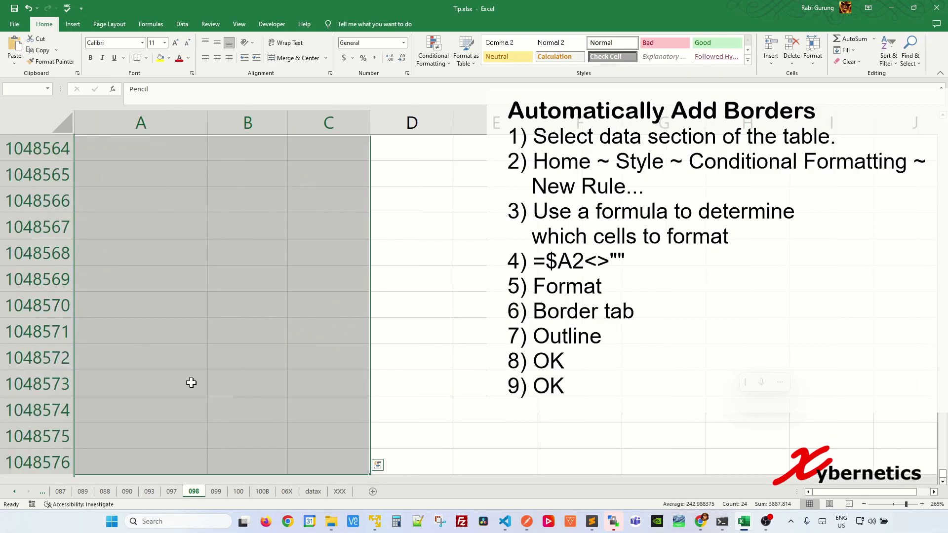
pyautogui.moveTo(942, 476); pyautogui.dragTo(940, 116)
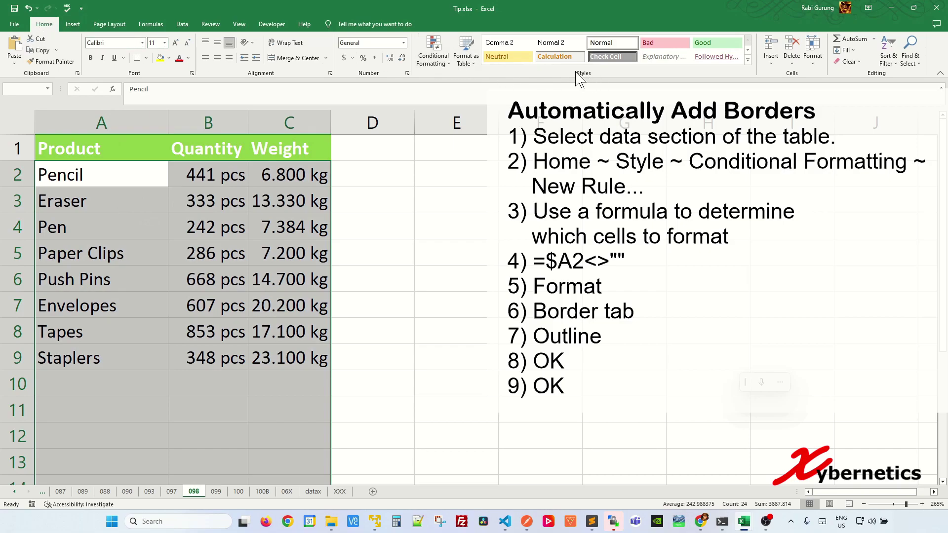
pyautogui.click(435, 61)
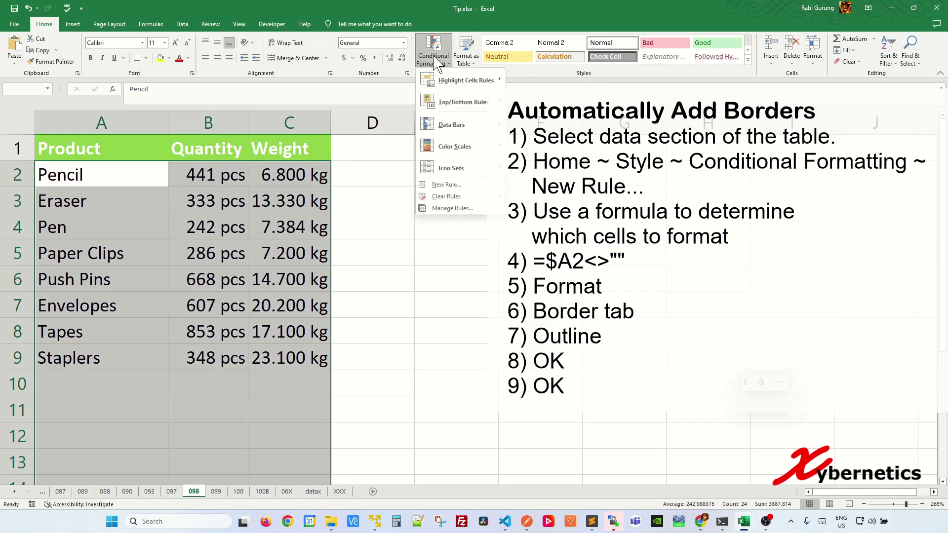
pyautogui.click(445, 185)
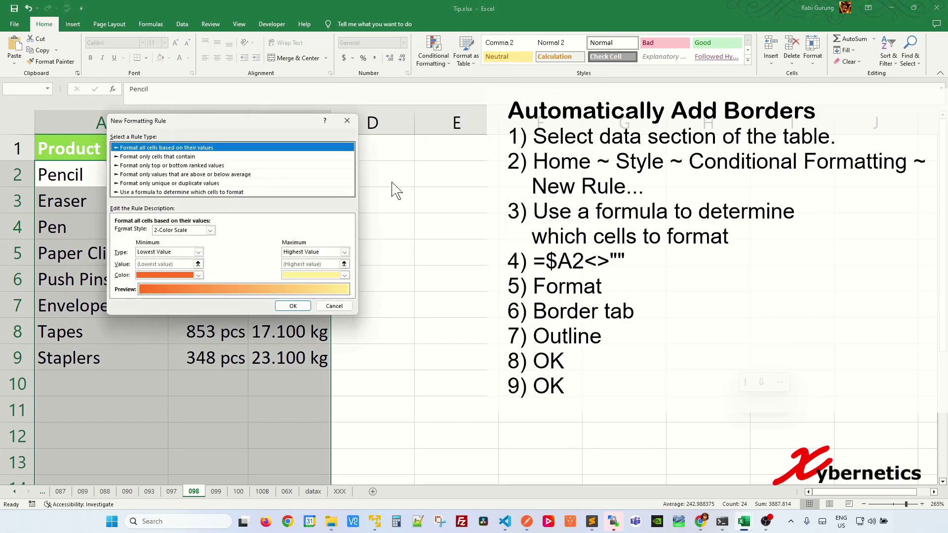
pyautogui.click(133, 192)
pyautogui.click(129, 231)
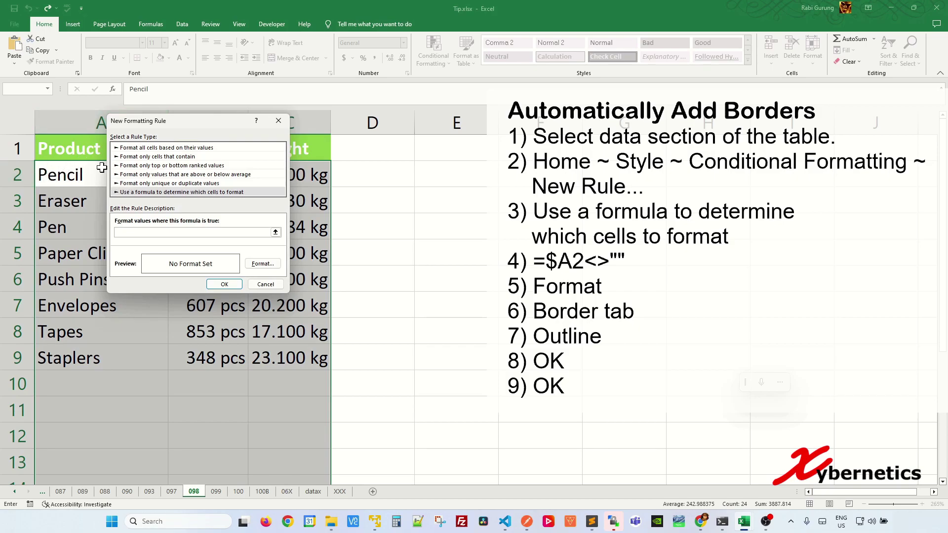
pyautogui.click(136, 233)
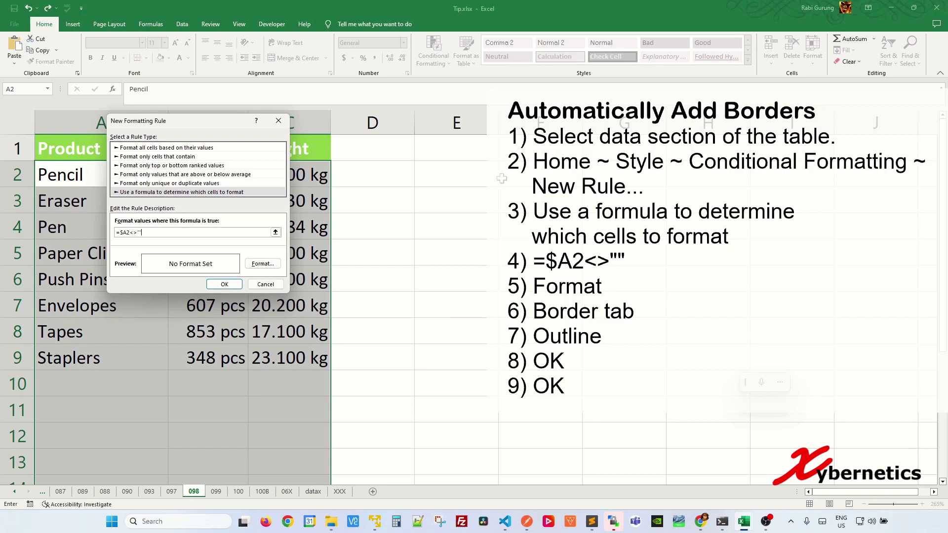
# Step: Give the conditional formatting rule an outline border and apply it to the product data
pyautogui.click(263, 264)
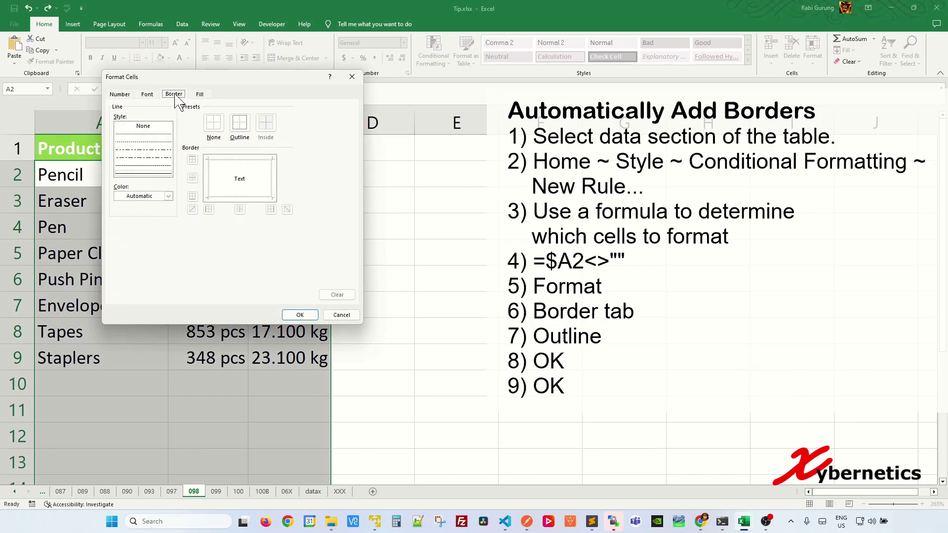
pyautogui.click(242, 130)
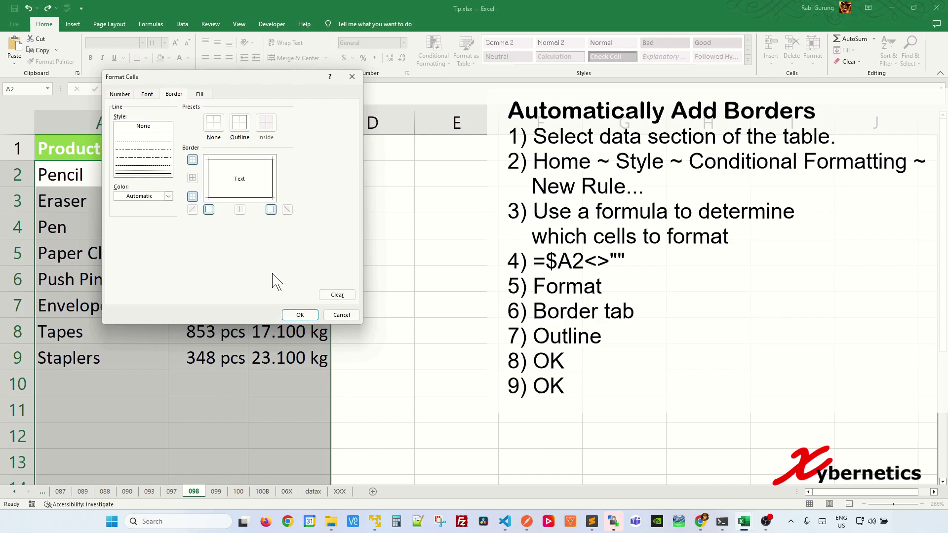
pyautogui.click(299, 314)
pyautogui.click(224, 284)
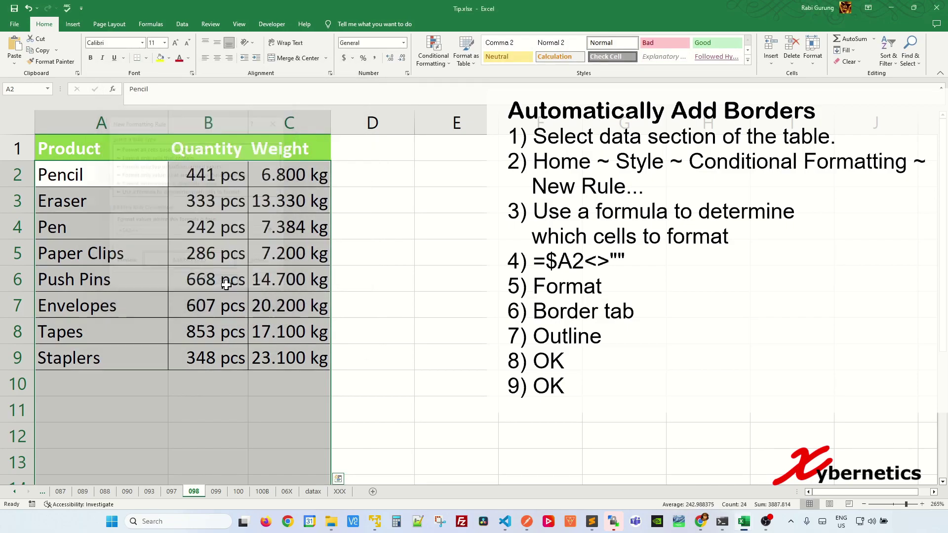
pyautogui.click(212, 357)
# Step: Add a test entry in row 10 with product 1, quantity 4 and weight 3
pyautogui.click(119, 382)
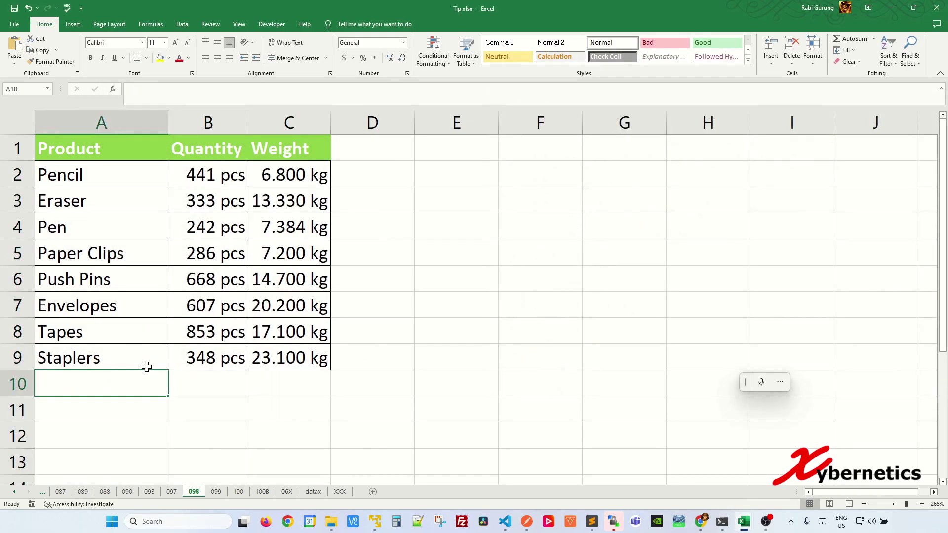
pyautogui.write('1')
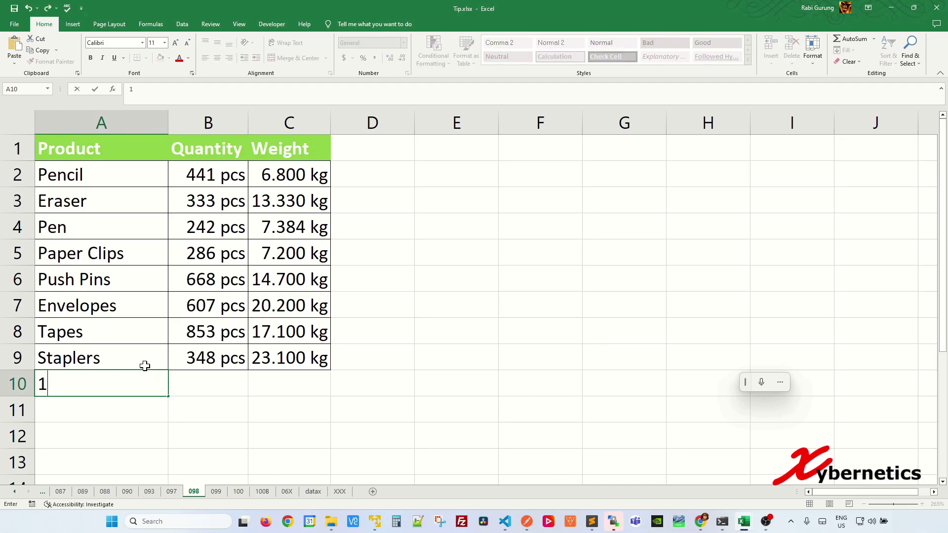
pyautogui.press('Tab')
pyautogui.write('4')
pyautogui.press('Tab')
pyautogui.write('3')
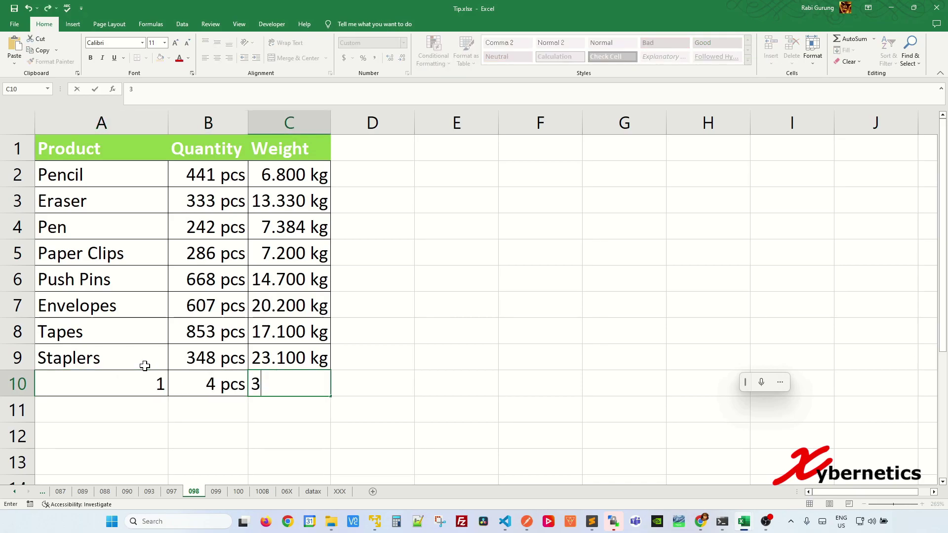
pyautogui.press('Return')
# Step: Add a test entry in row 11 with product 2, quantity 4 and weight 5
pyautogui.press('Left')
pyautogui.press('Left')
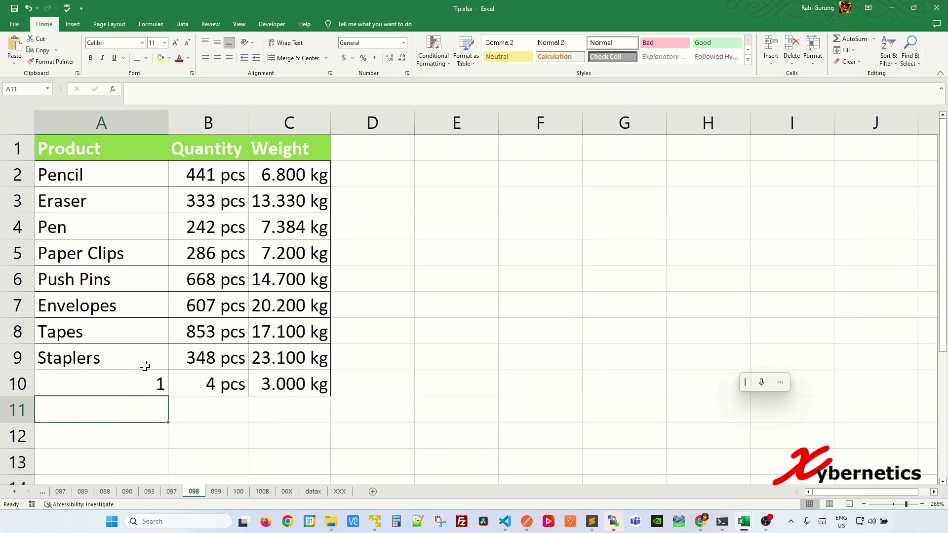
pyautogui.write('2')
pyautogui.press('Tab')
pyautogui.write('4')
pyautogui.press('Tab')
pyautogui.write('5')
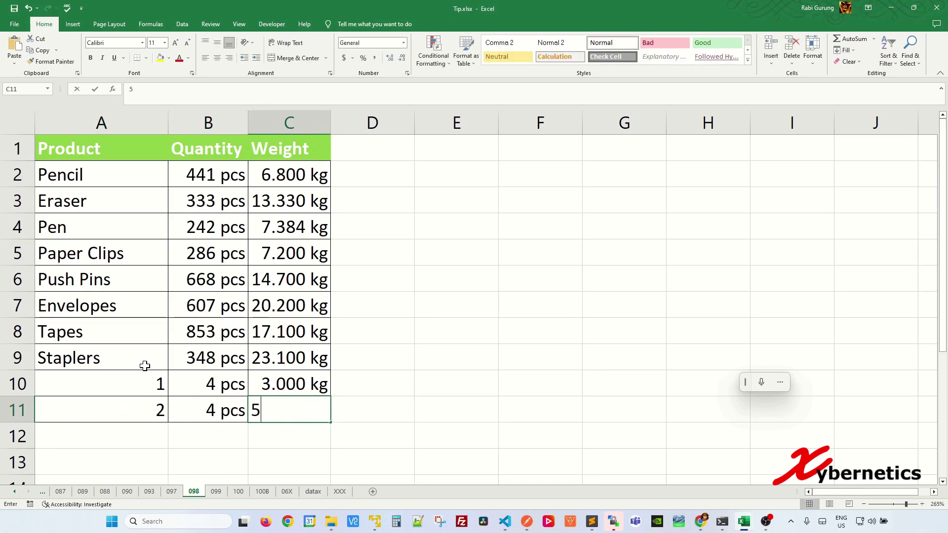
pyautogui.press('Return')
# Step: Add a test entry in row 12 with product 5, quantity 4 and weight 3
pyautogui.press('Left')
pyautogui.press('Left')
pyautogui.write('5')
pyautogui.press('Tab')
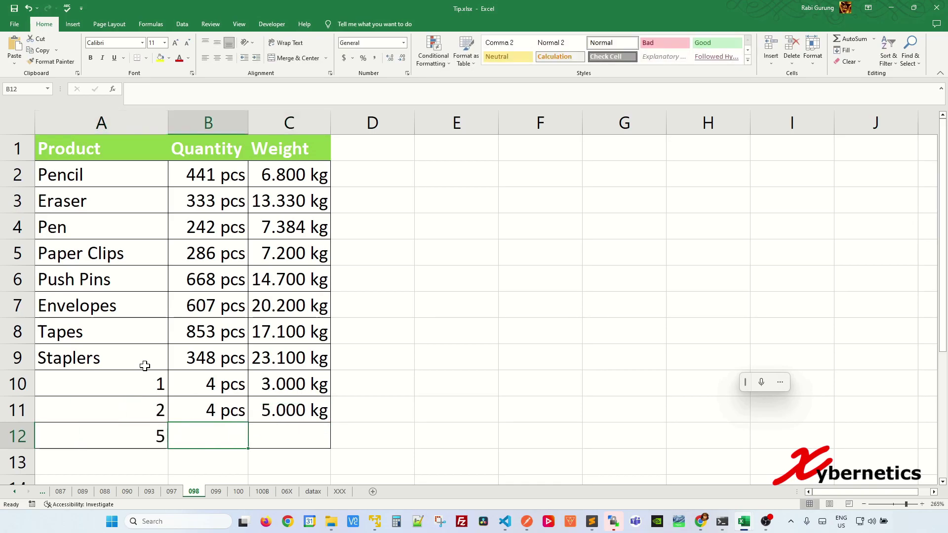
pyautogui.write('4')
pyautogui.press('Tab')
pyautogui.write('3')
pyautogui.press('Return')
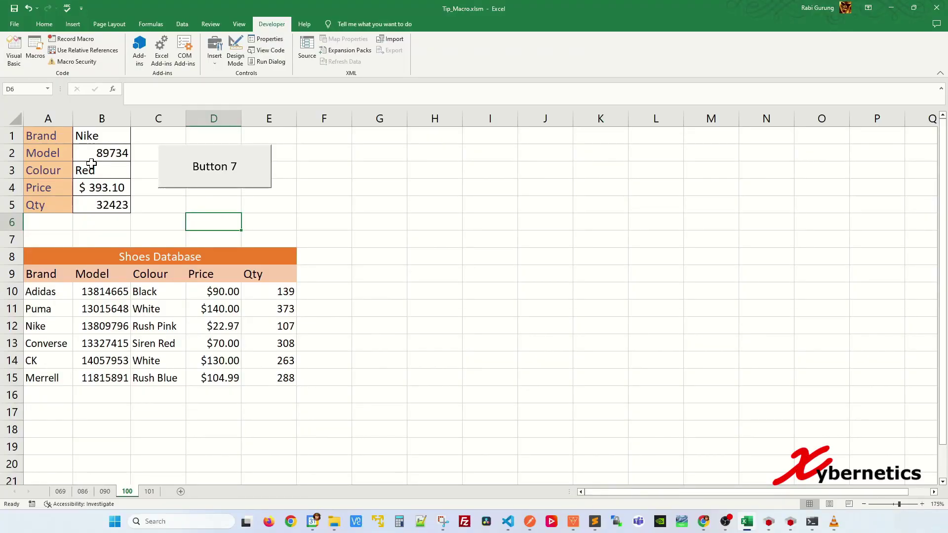
# Step: Fill the shoe entry cells B1:B5 with brand Converse, model 987324, colour White, price 238.23 and quantity 338
pyautogui.click(96, 134)
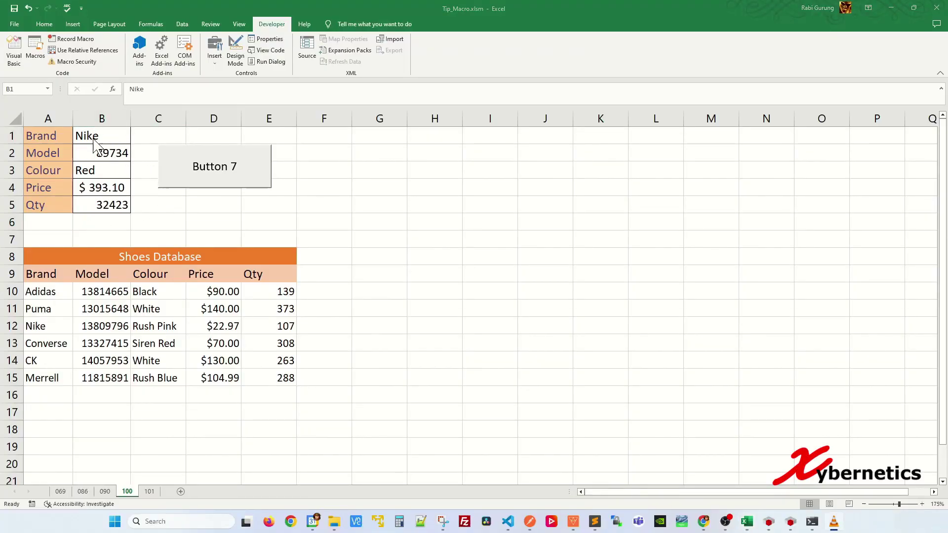
pyautogui.write('Converse')
pyautogui.press('Return')
pyautogui.write('987324')
pyautogui.press('Return')
pyautogui.write('White')
pyautogui.press('Return')
pyautogui.write('23')
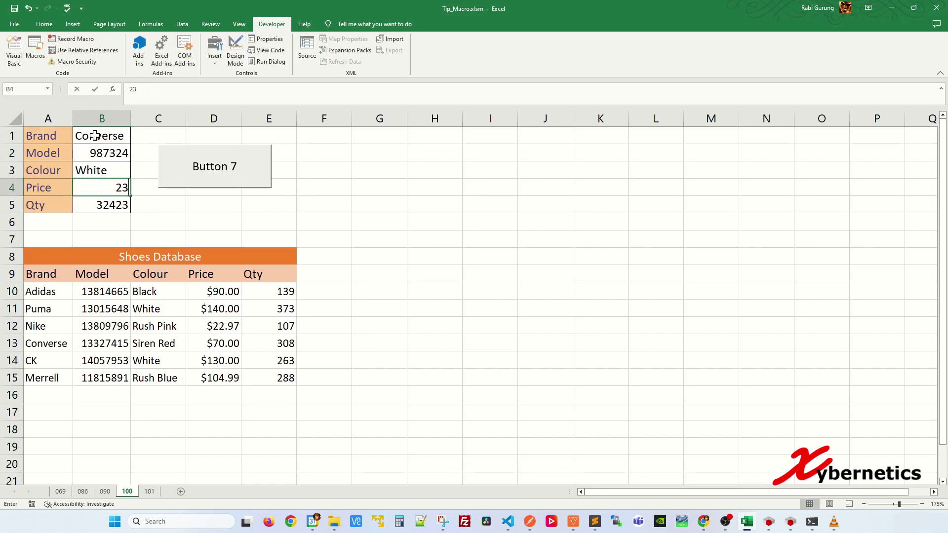
pyautogui.write('8.23')
pyautogui.press('Return')
pyautogui.write('338')
pyautogui.press('Return')
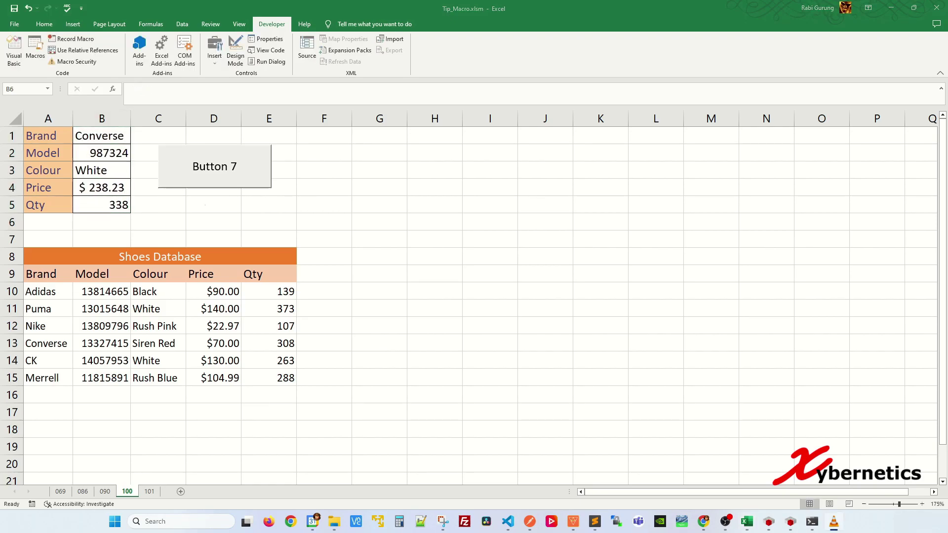
# Step: Run the Button 7 macro repeatedly to insert the entered Converse shoe as new rows in the Shoes Database
pyautogui.click(228, 170)
pyautogui.click(228, 170)
pyautogui.click(228, 170)
pyautogui.click(228, 170)
pyautogui.click(228, 170)
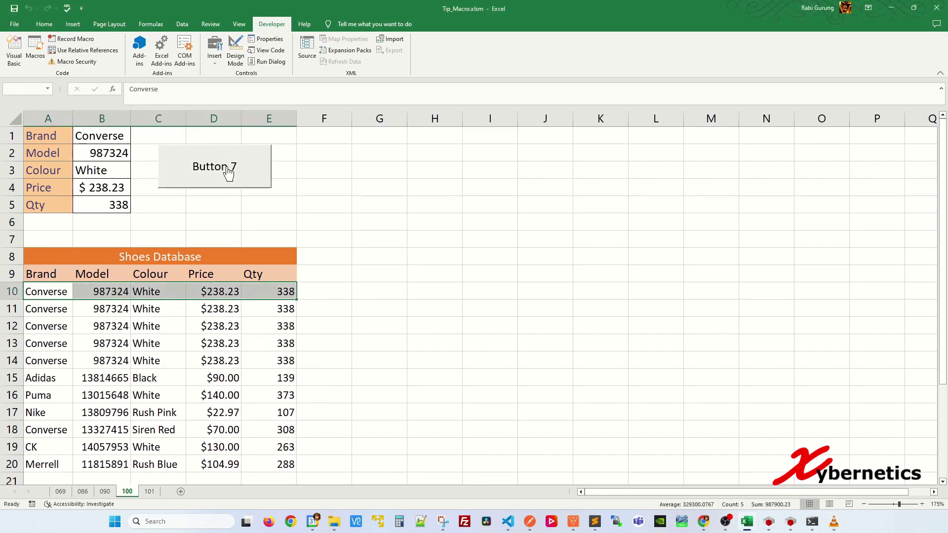
pyautogui.click(228, 171)
pyautogui.click(228, 170)
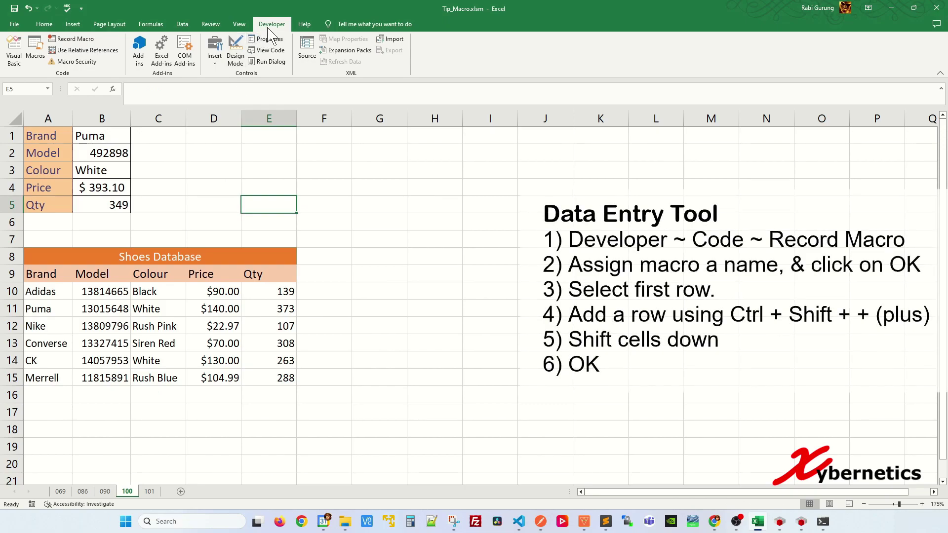
# Step: Check that Developer is enabled among the main tabs in the ribbon customization options
pyautogui.rightClick(449, 44)
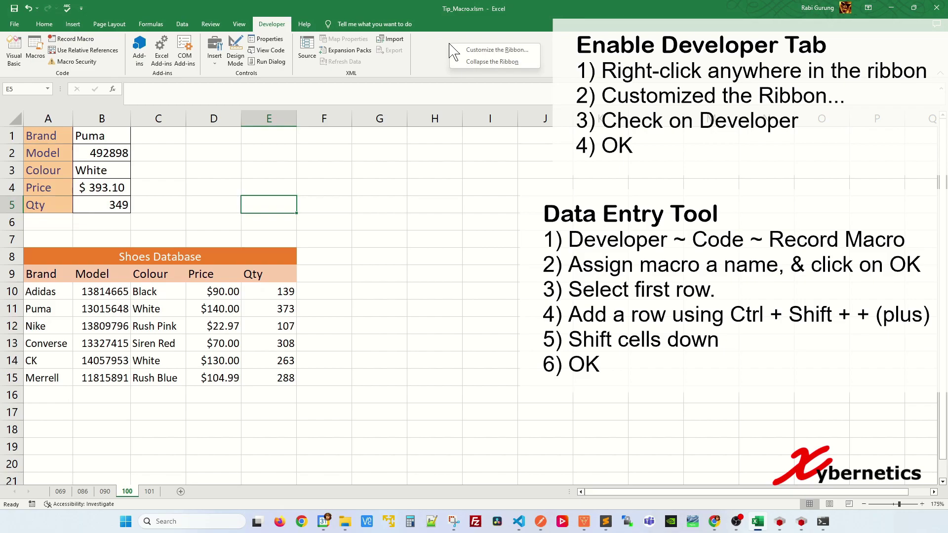
pyautogui.click(483, 52)
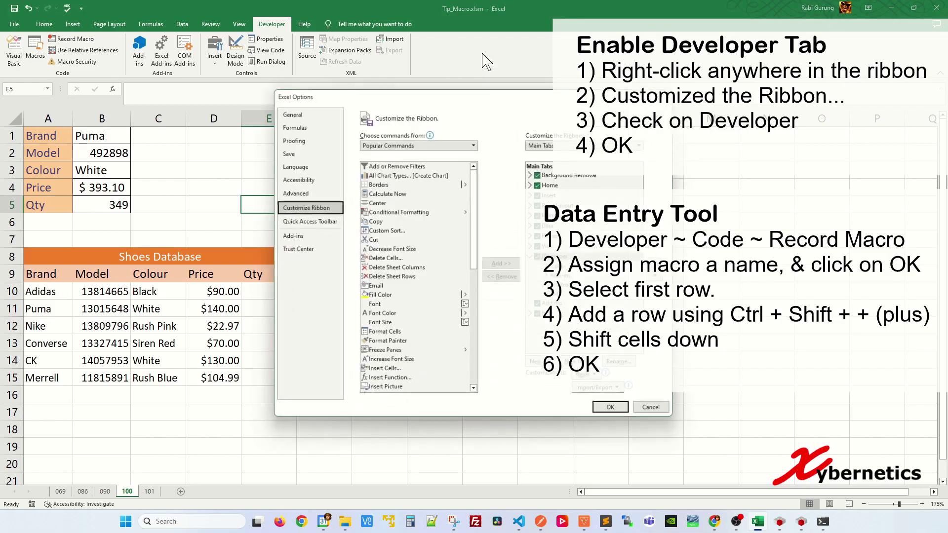
pyautogui.moveTo(438, 89); pyautogui.dragTo(256, 81)
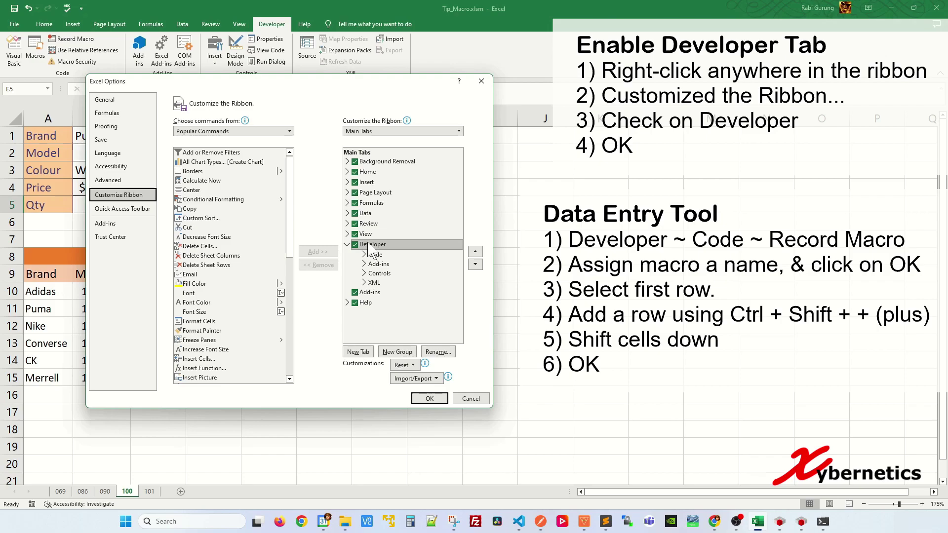
pyautogui.click(429, 398)
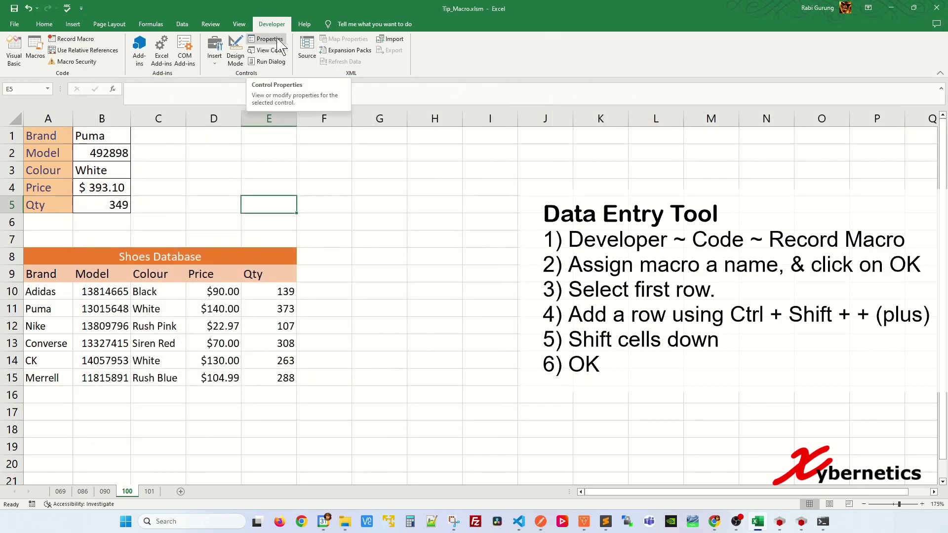
# Step: Start recording a macro with the default settings and insert blank cells at A10:E10 of the Shoes Database, shifting cells down
pyautogui.click(78, 40)
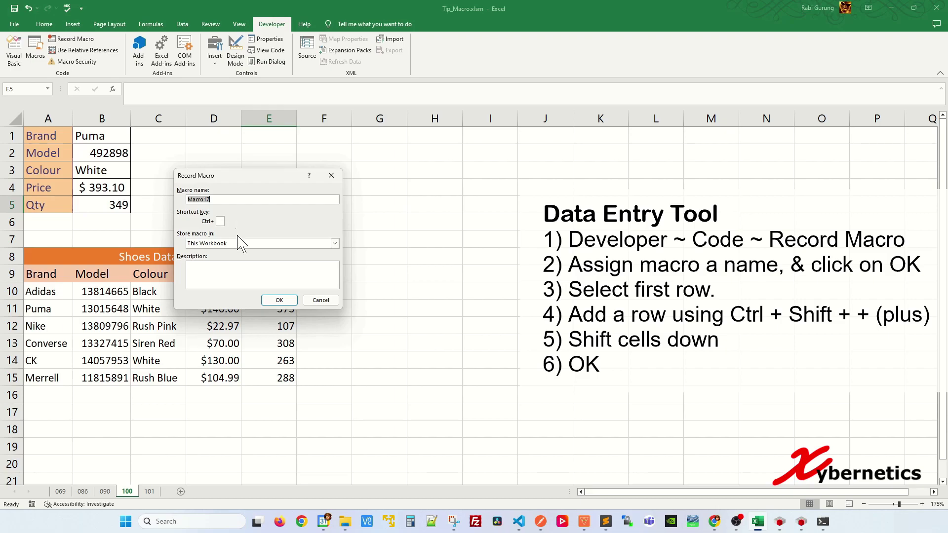
pyautogui.click(279, 301)
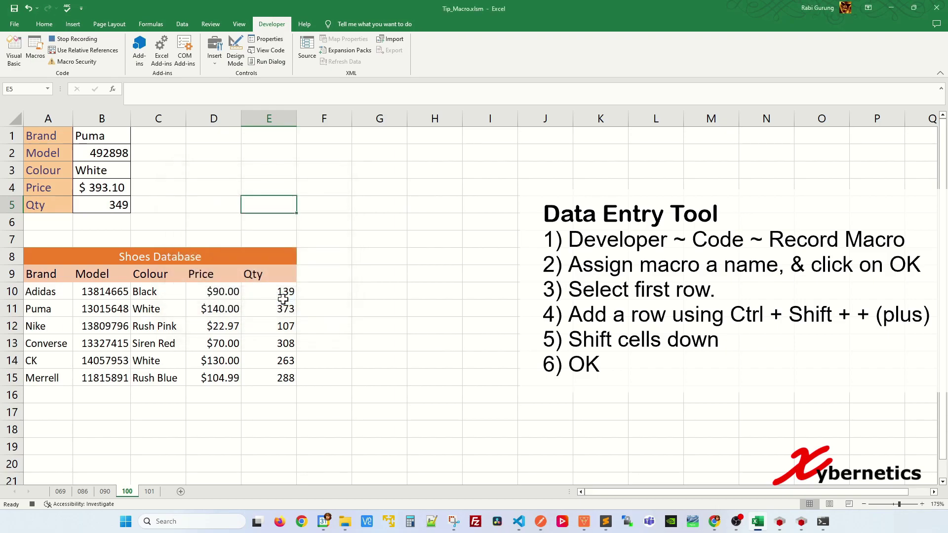
pyautogui.click(49, 291)
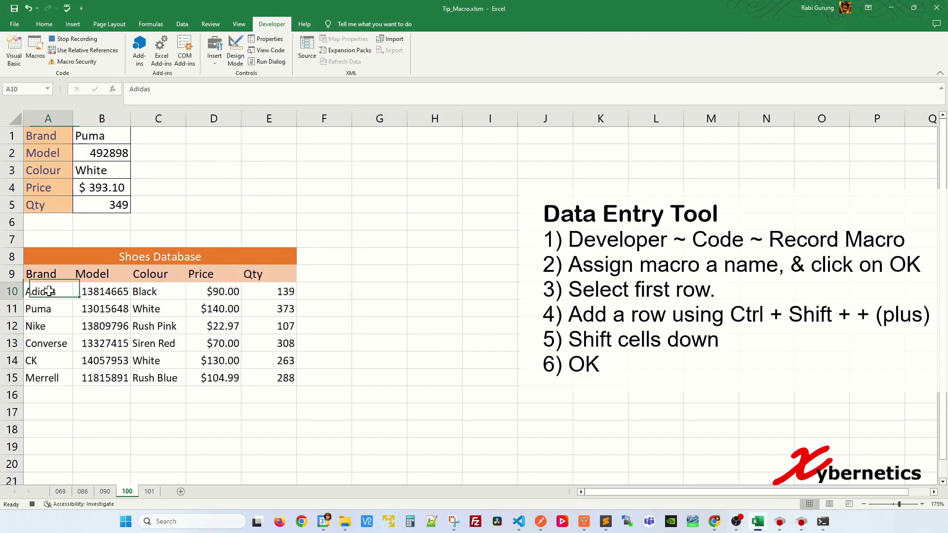
pyautogui.keyDown('shift'); pyautogui.click(270, 295); pyautogui.keyUp('shift')
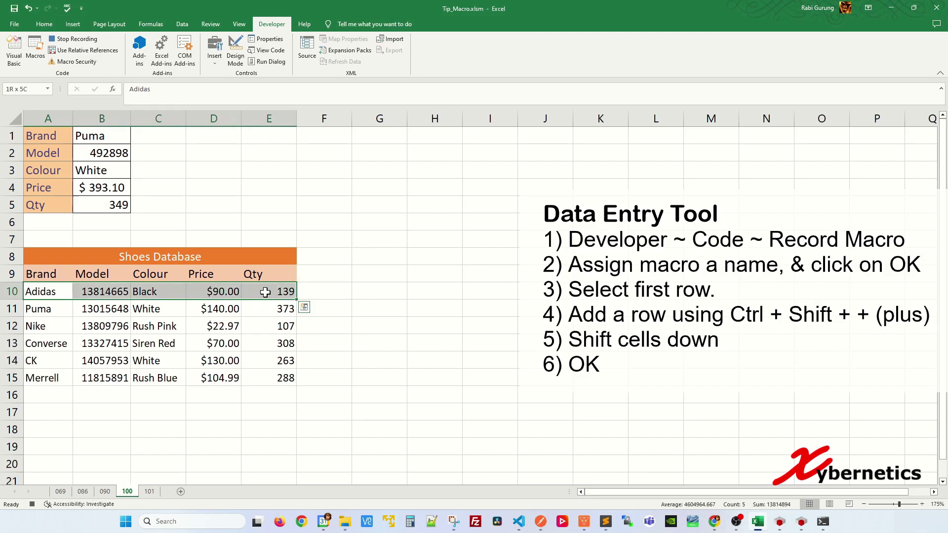
pyautogui.hotkey('ctrl', 'shift', '+')
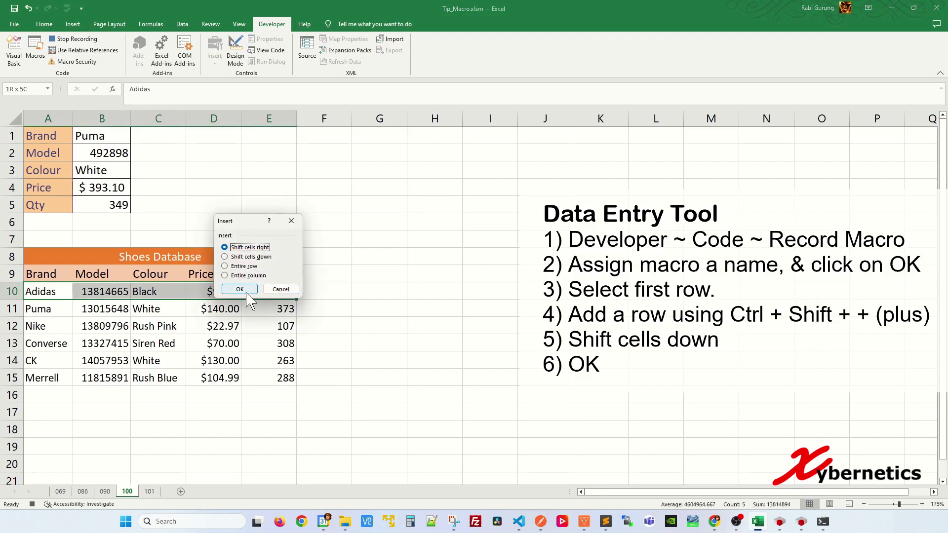
pyautogui.click(244, 256)
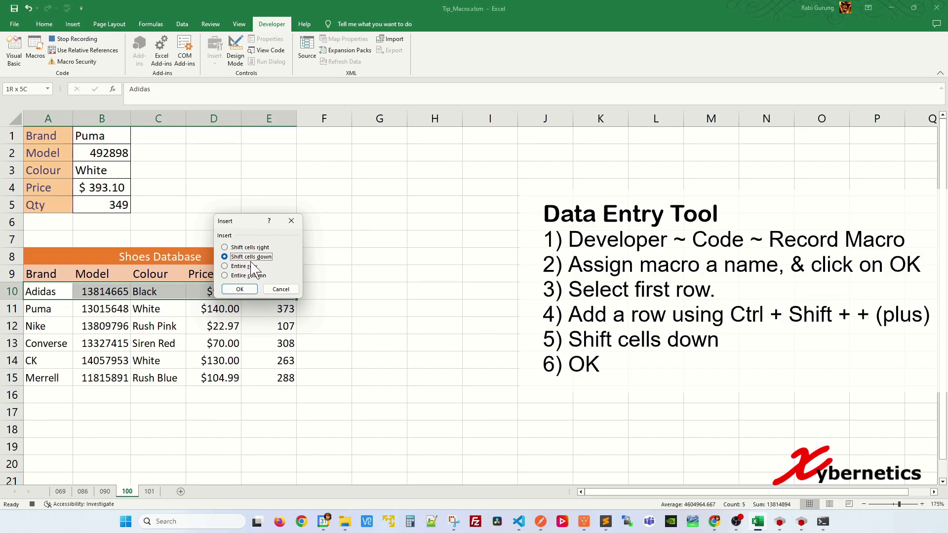
pyautogui.click(240, 289)
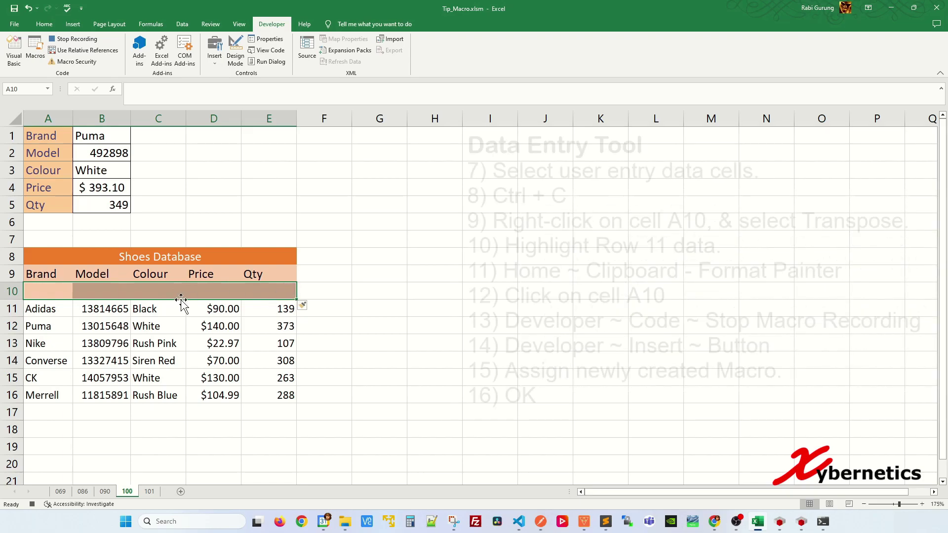
# Step: Copy the entry values in B1:B5 and paste them transposed into row 10 of the Shoes Database, starting at A10
pyautogui.moveTo(108, 135); pyautogui.dragTo(113, 199)
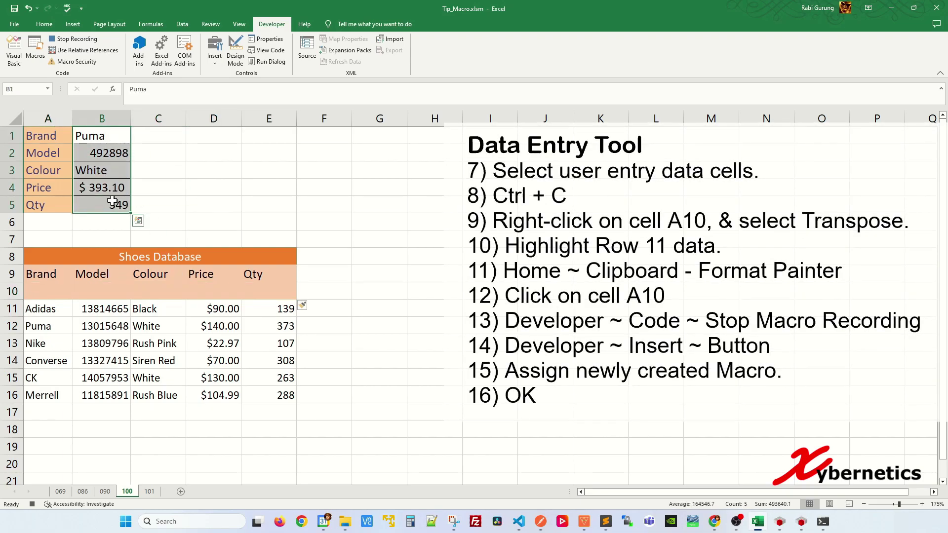
pyautogui.hotkey('ctrl', 'c')
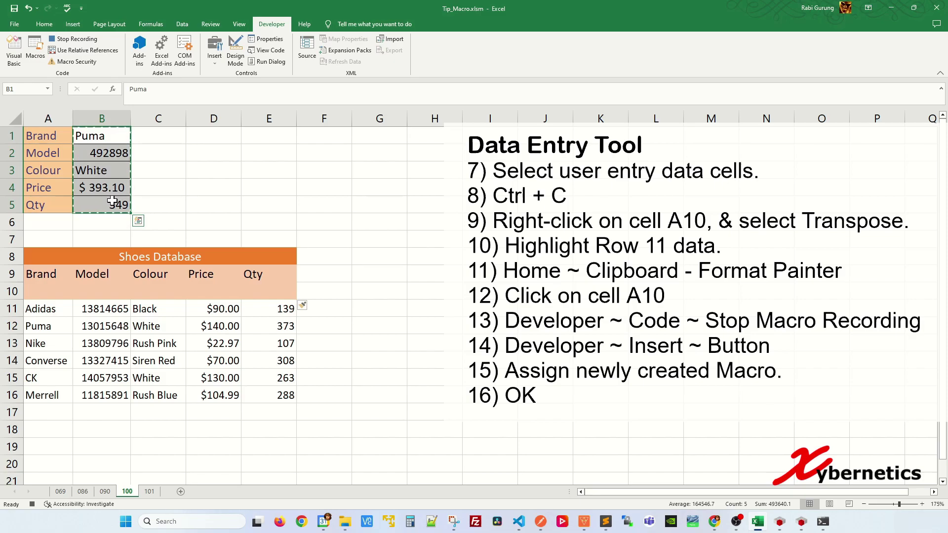
pyautogui.click(54, 295)
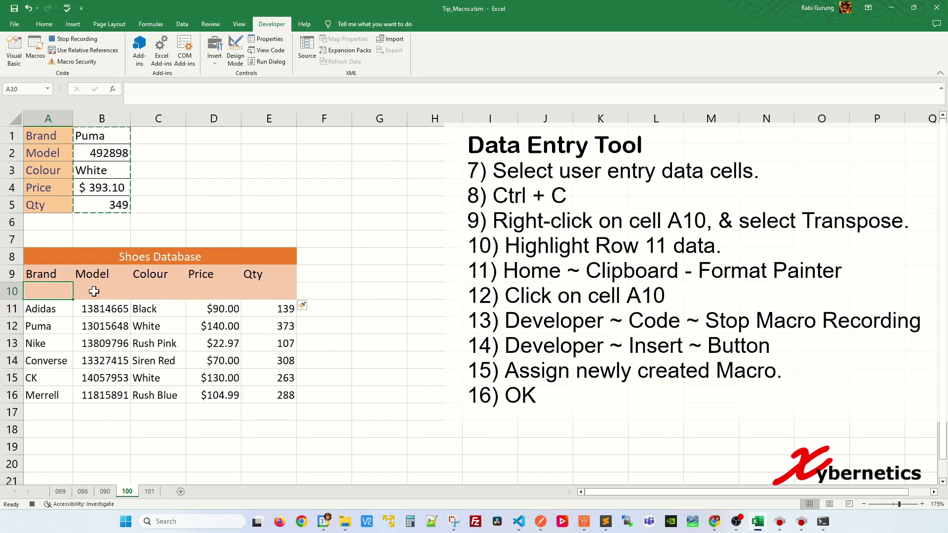
pyautogui.rightClick(51, 291)
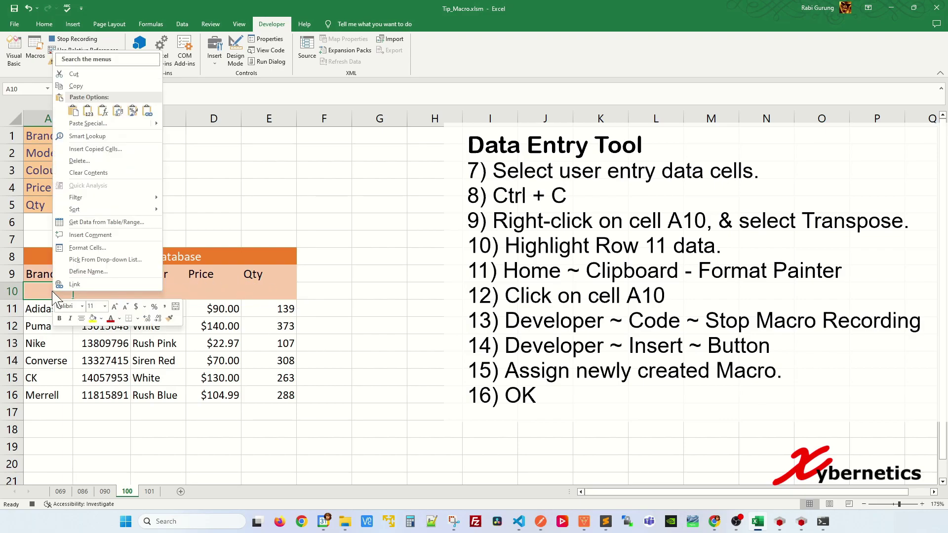
pyautogui.click(117, 110)
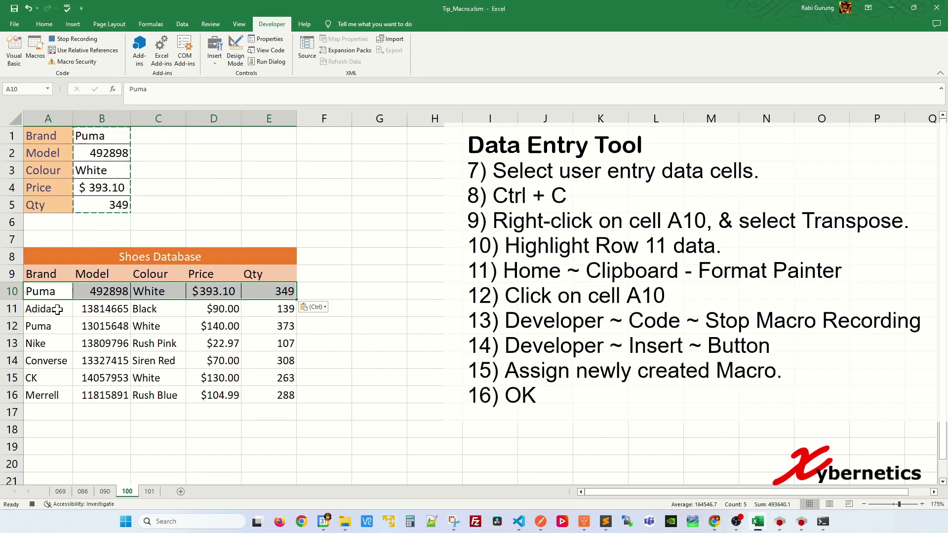
# Step: Apply the formatting of A11:E11 to the new database row starting at A10 with Format Painter
pyautogui.moveTo(58, 309); pyautogui.dragTo(259, 308)
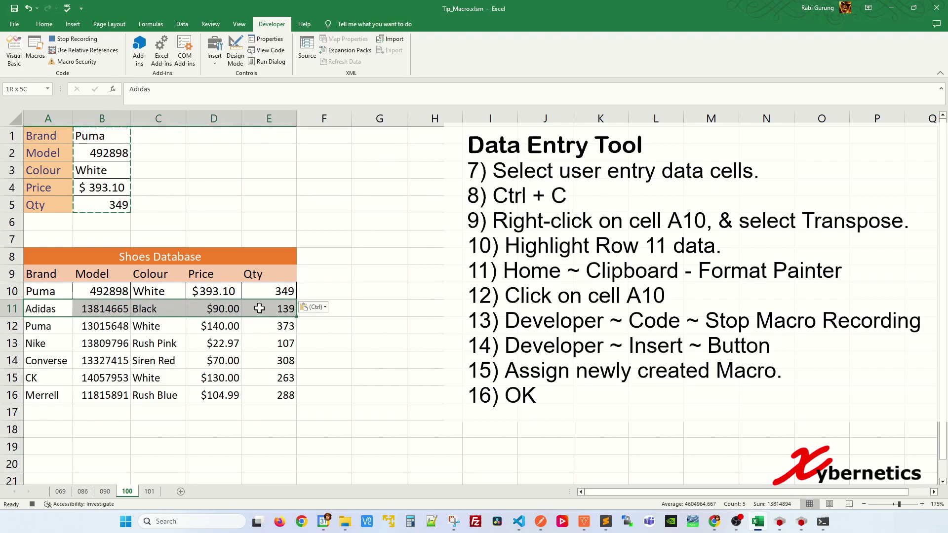
pyautogui.click(44, 24)
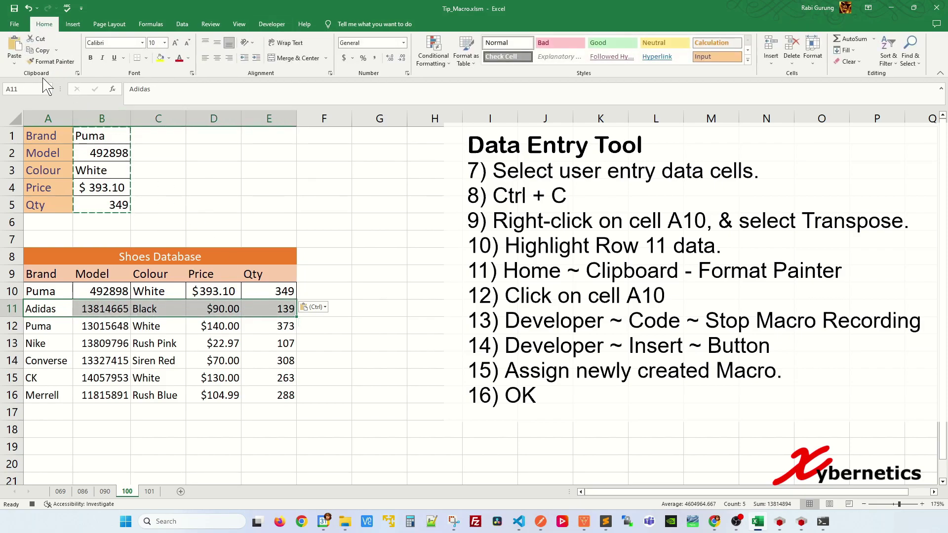
pyautogui.click(52, 61)
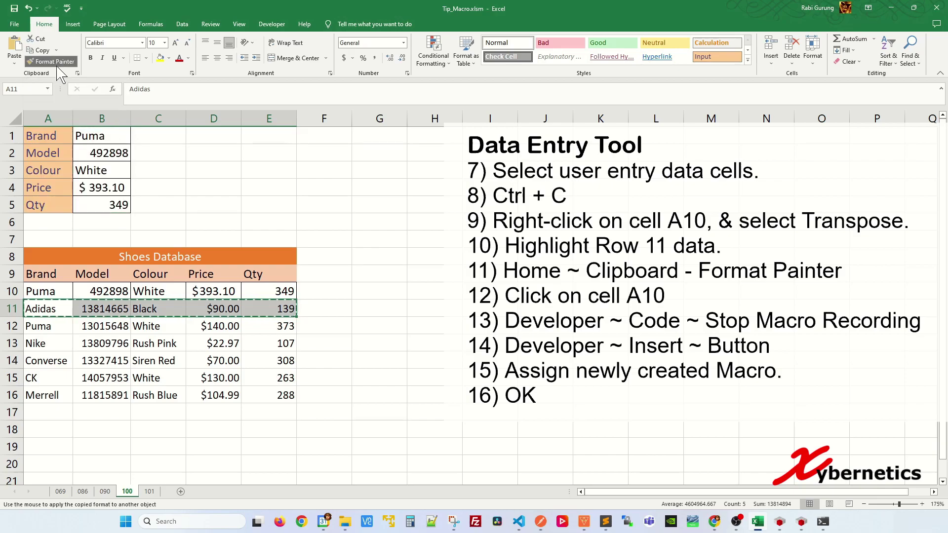
pyautogui.click(54, 291)
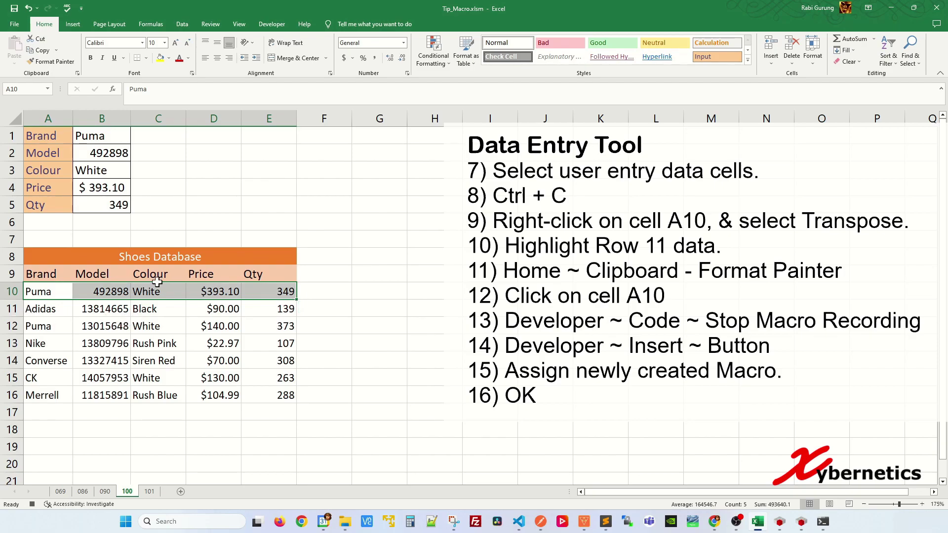
# Step: Stop recording the macro and deselect the new database row
pyautogui.click(272, 24)
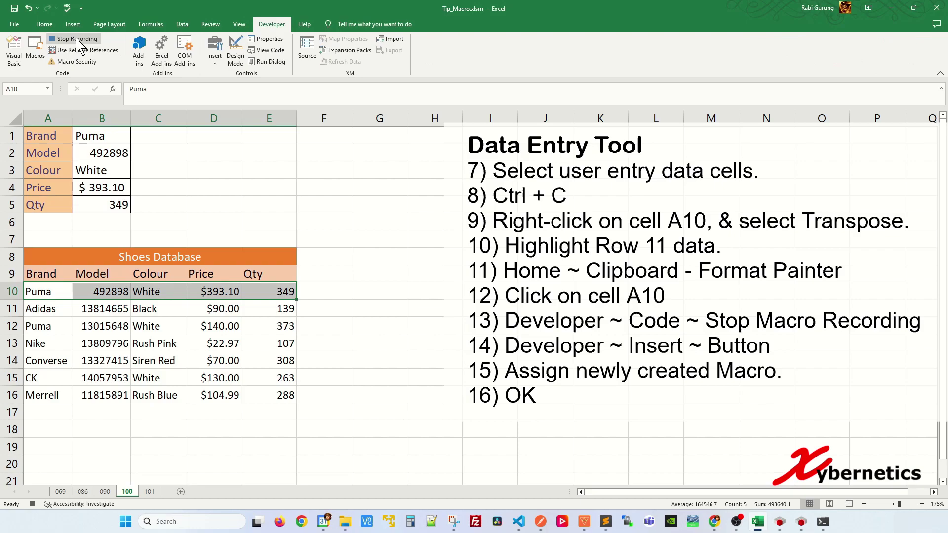
pyautogui.click(31, 504)
pyautogui.click(182, 200)
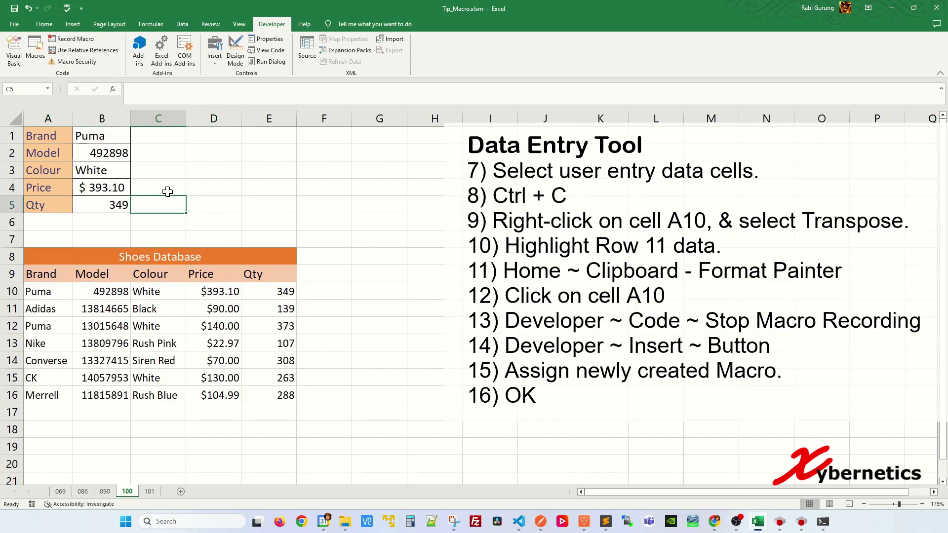
# Step: Insert a Form Controls button over about C2:E4 beside the entry cells and assign Macro17 to it
pyautogui.click(215, 58)
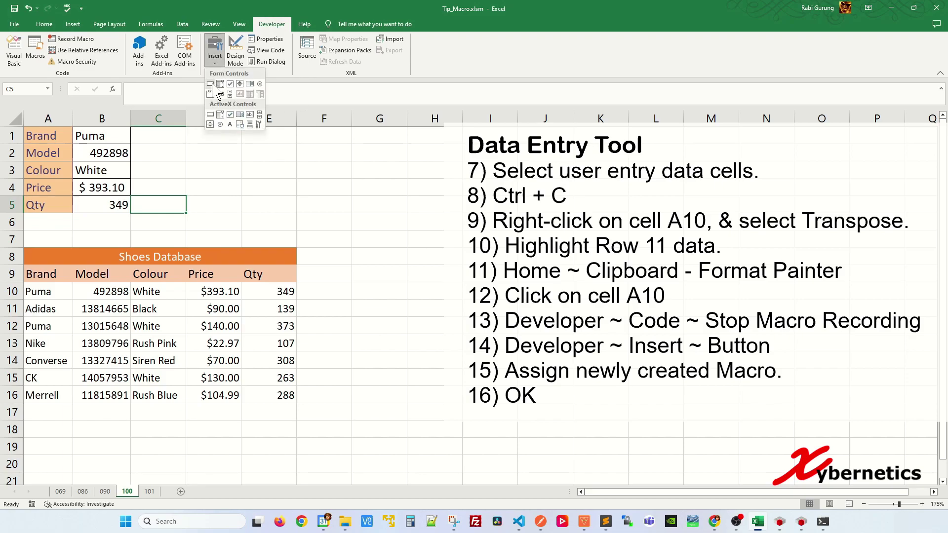
pyautogui.click(210, 84)
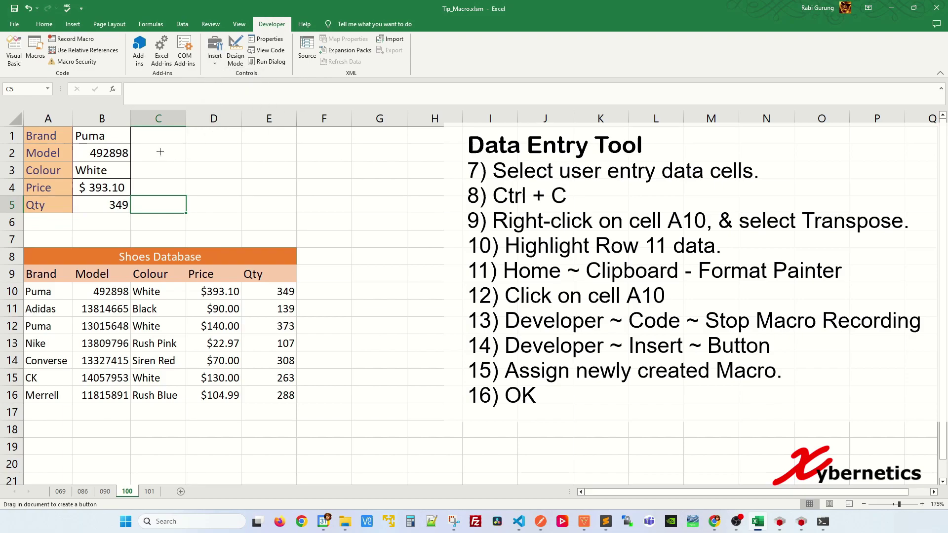
pyautogui.moveTo(158, 145); pyautogui.dragTo(271, 188)
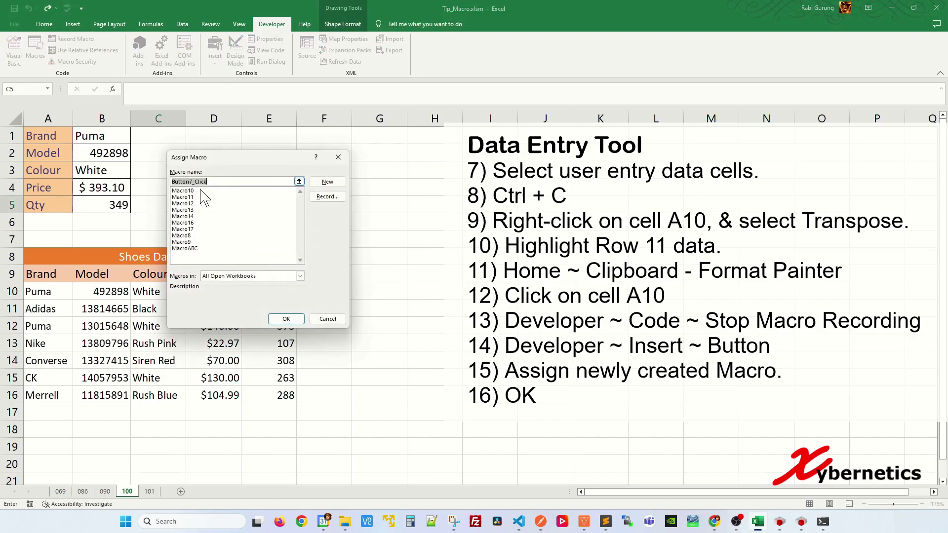
pyautogui.click(191, 229)
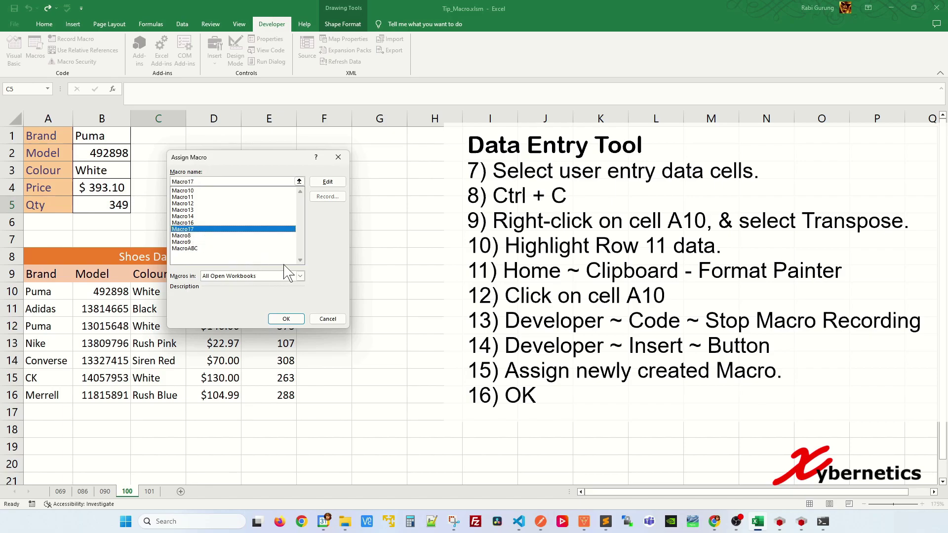
pyautogui.click(290, 319)
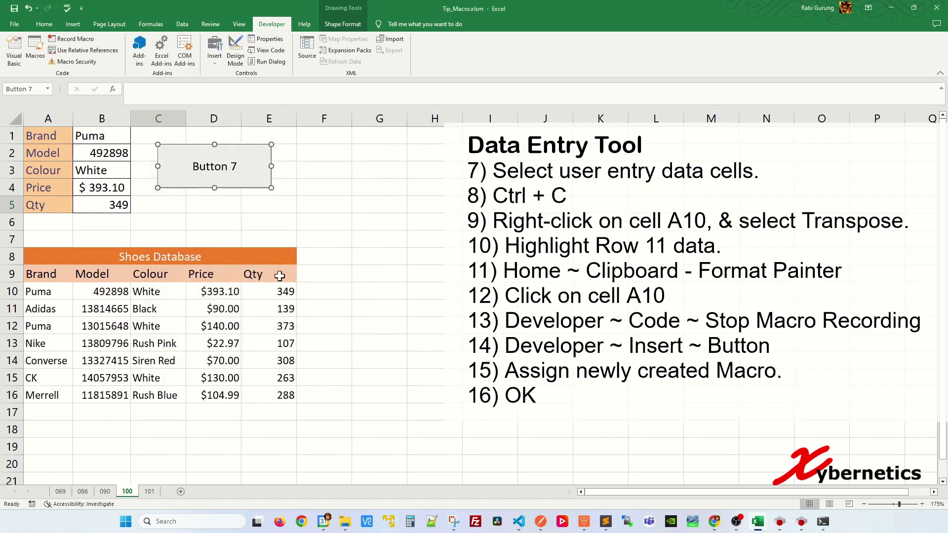
# Step: Deselect Button 7 and run its macro twice to add the Puma shoe as new rows in the Shoes Database
pyautogui.click(266, 222)
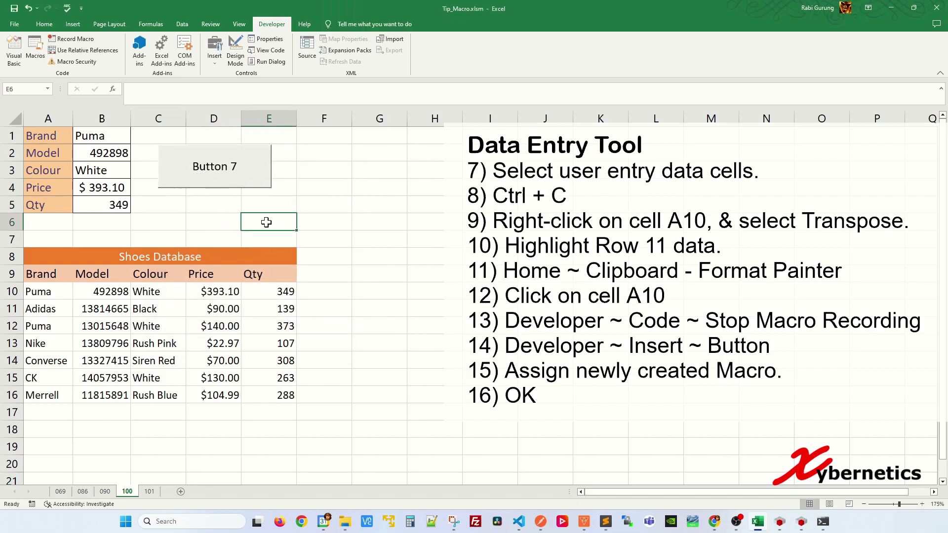
pyautogui.click(228, 175)
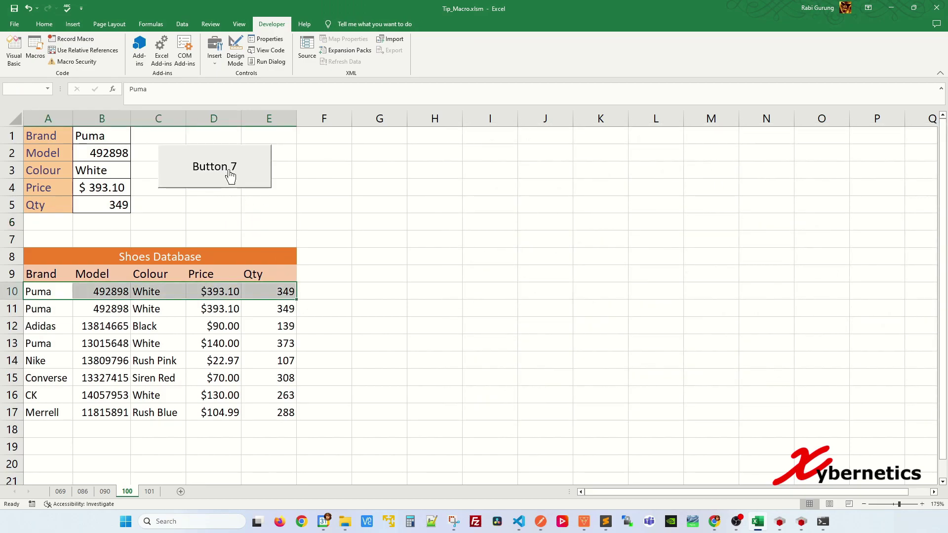
pyautogui.click(229, 175)
# Step: Change the shoe entry cells to brand Nike, model 89734, colour Red and quantity 32423
pyautogui.click(126, 134)
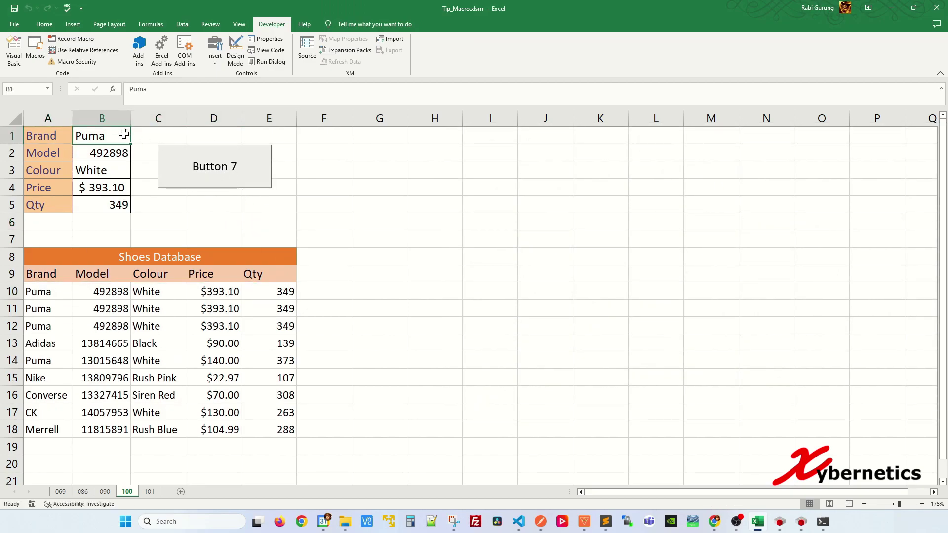
pyautogui.write('Nike')
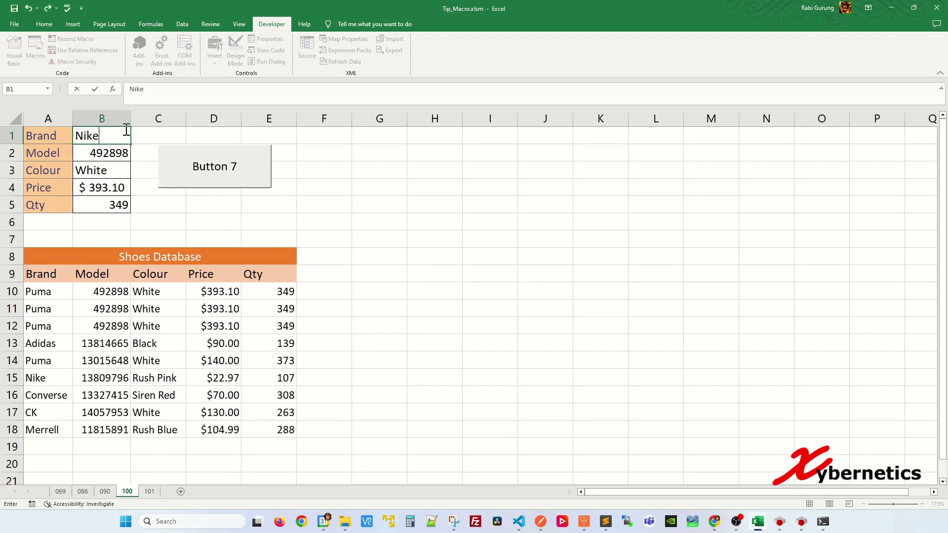
pyautogui.press('Return')
pyautogui.write('89734')
pyautogui.press('Return')
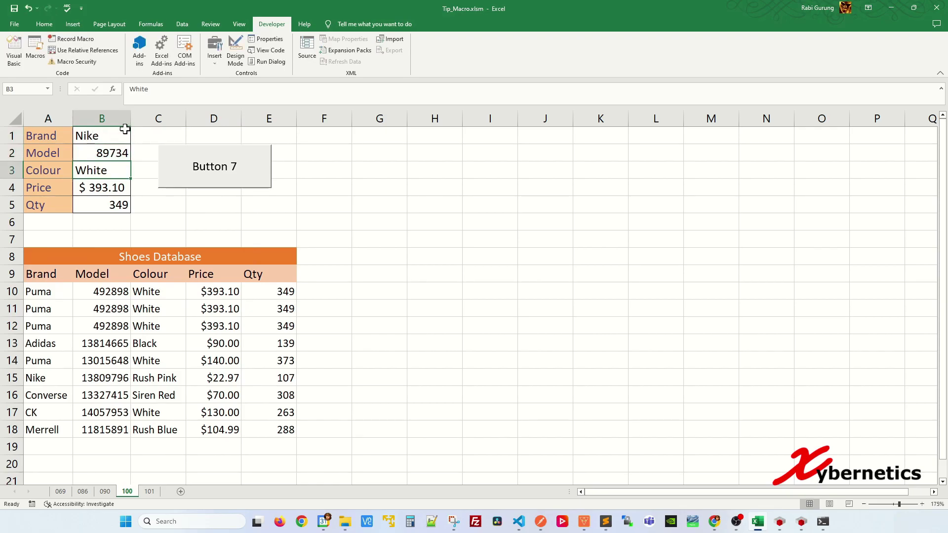
pyautogui.write('Red')
pyautogui.click(182, 209)
pyautogui.click(119, 202)
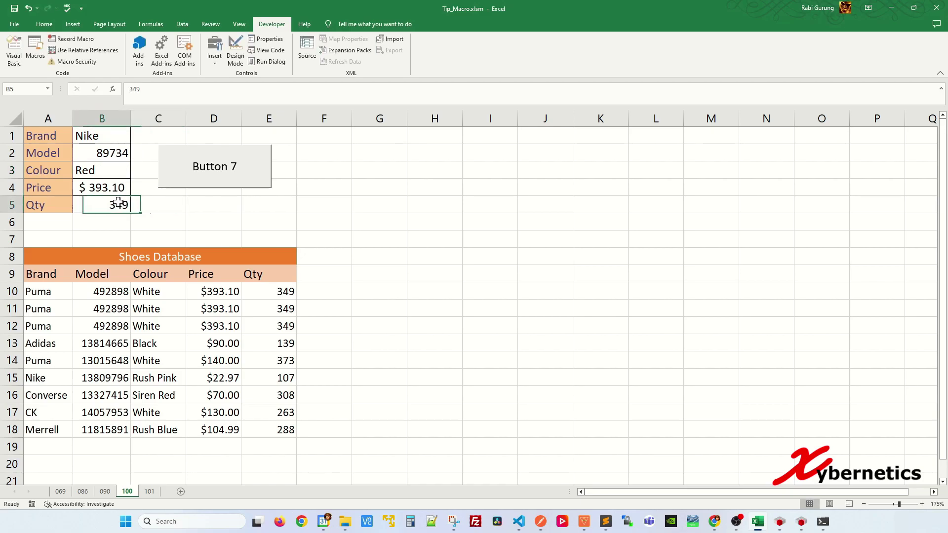
pyautogui.write('32423')
pyautogui.click(214, 236)
# Step: Run the Button 7 macro twice to insert the entered Nike shoe as new rows in the Shoes Database
pyautogui.click(217, 186)
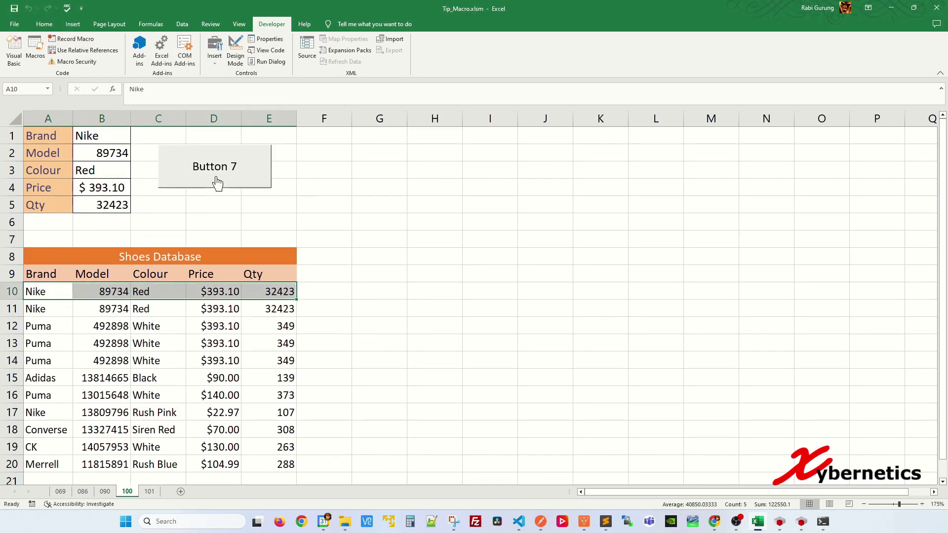
pyautogui.click(218, 183)
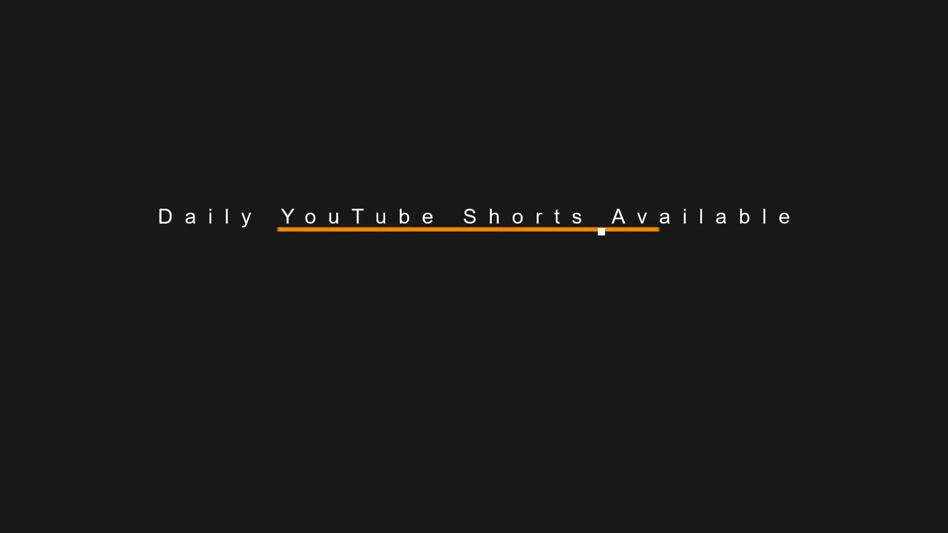